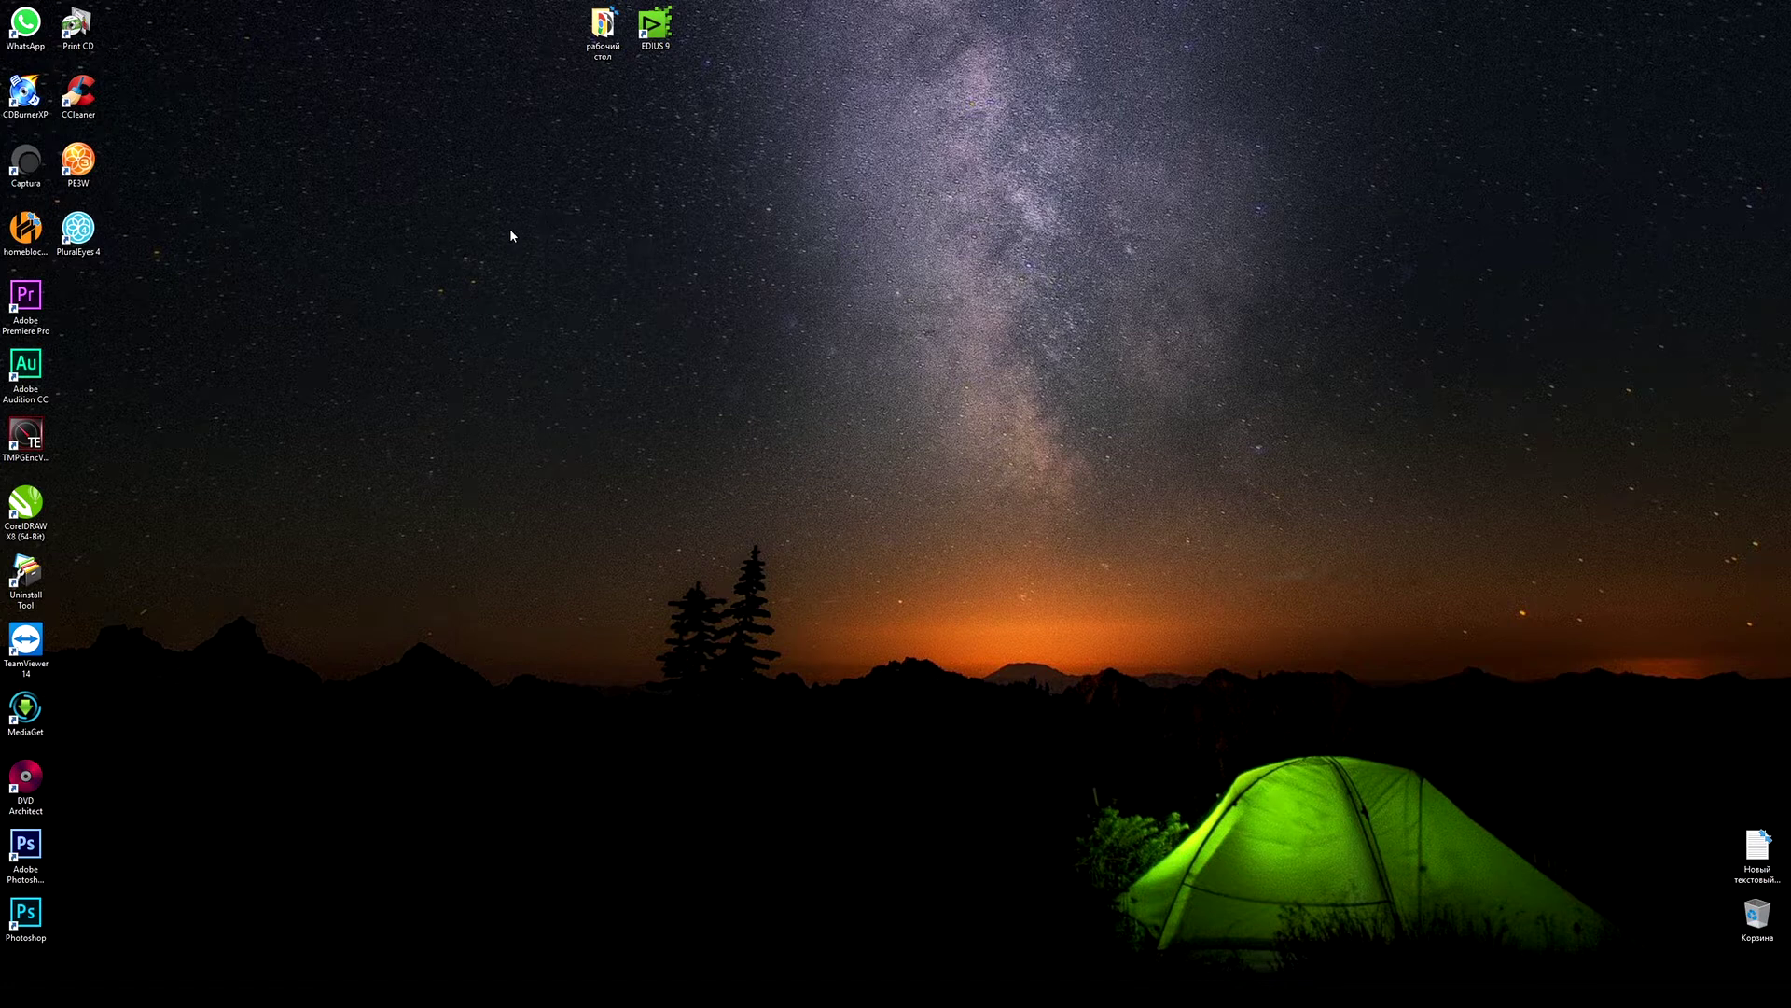
Step: Launch PluralEyes 4, check its version under Help > About, and open the 9 октябрь footage folder
double_click(78, 229)
click(332, 191)
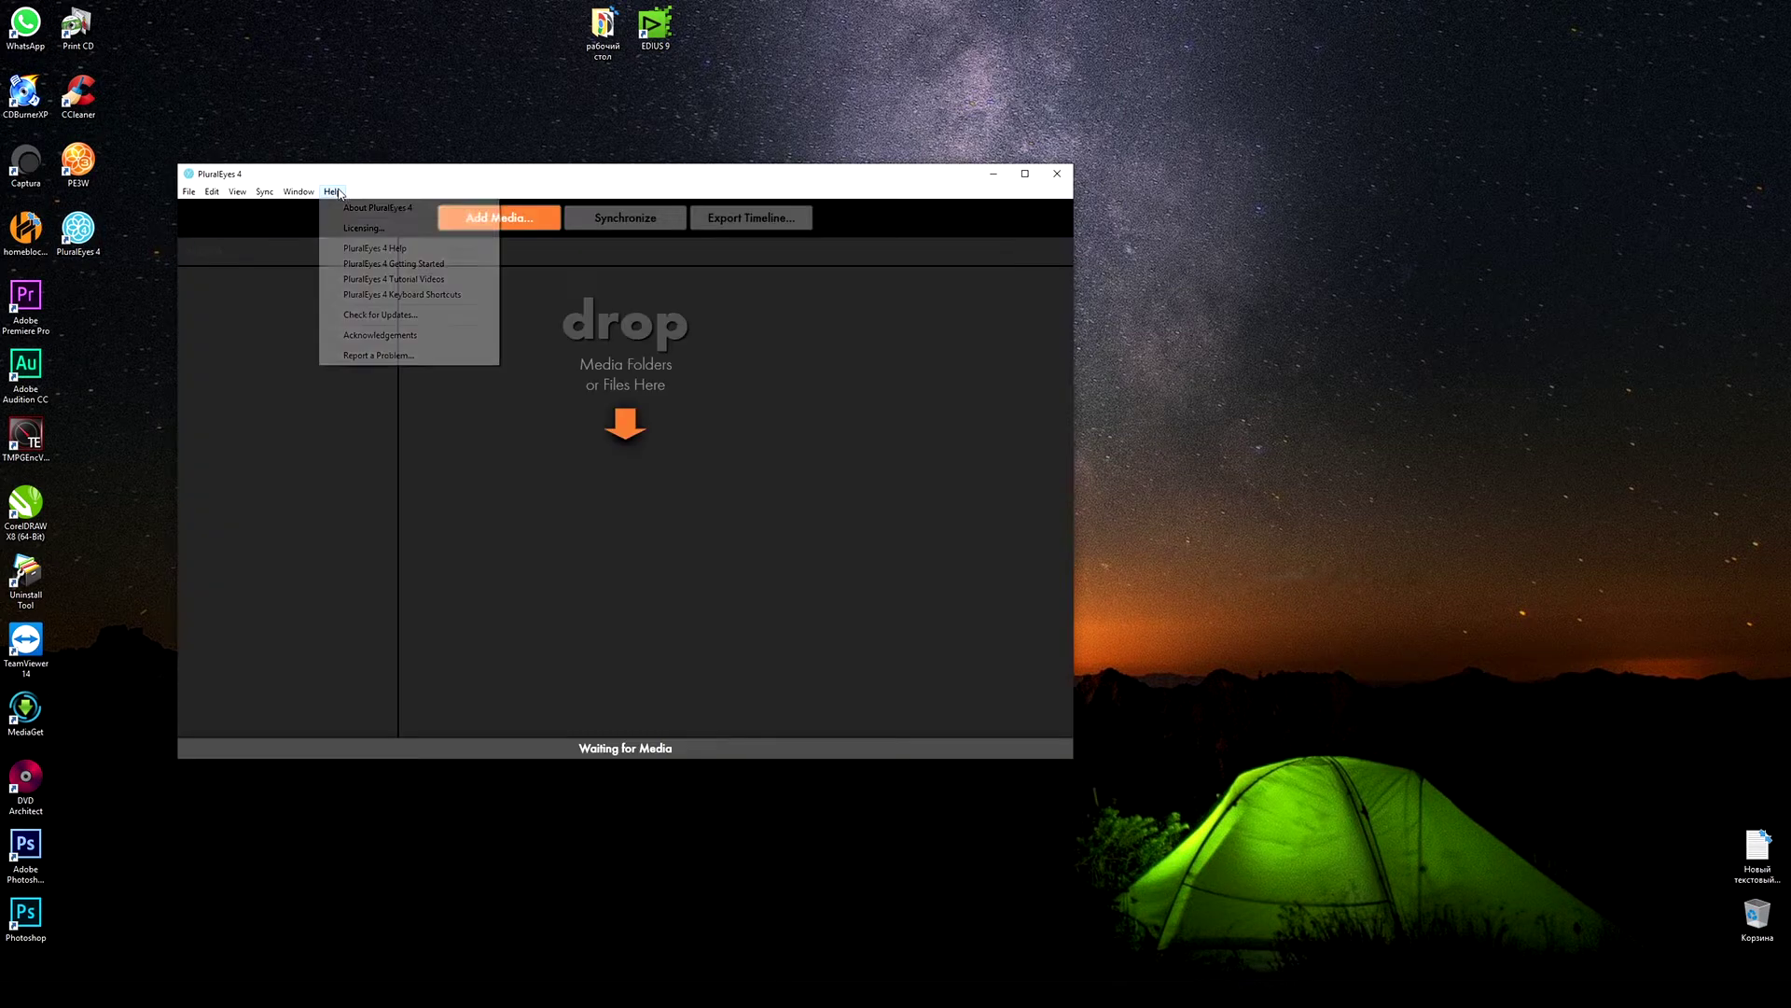
click(408, 208)
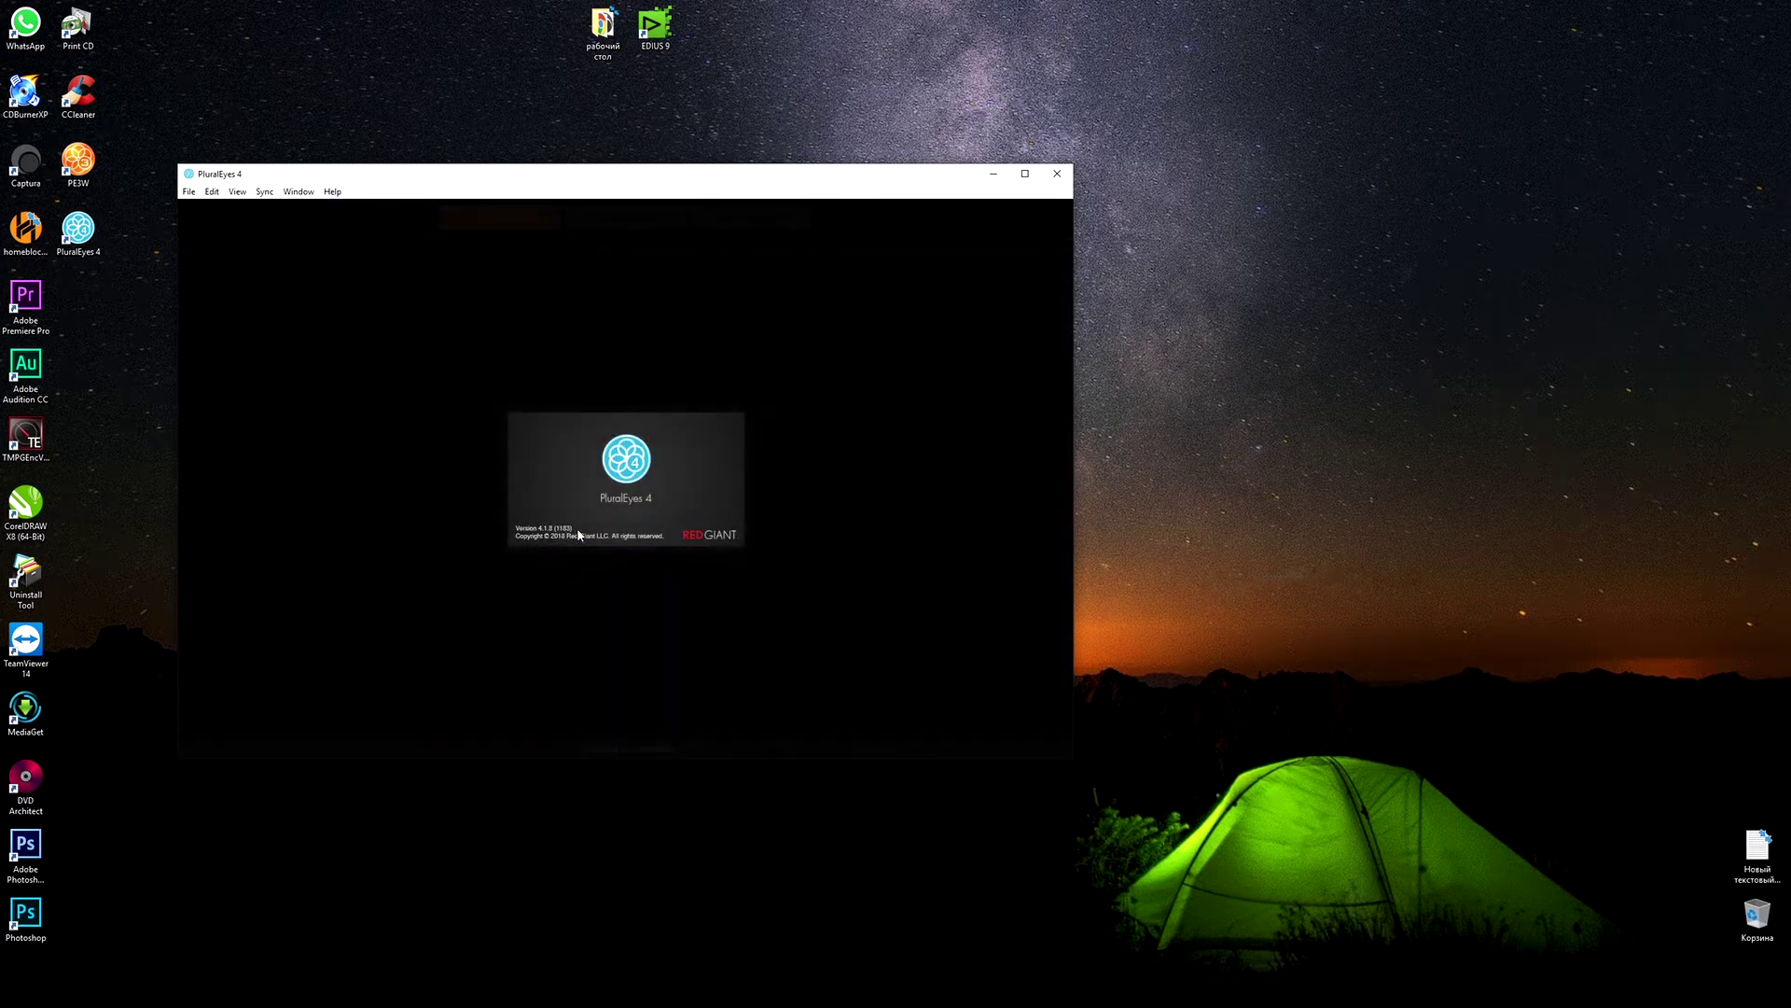
click(843, 322)
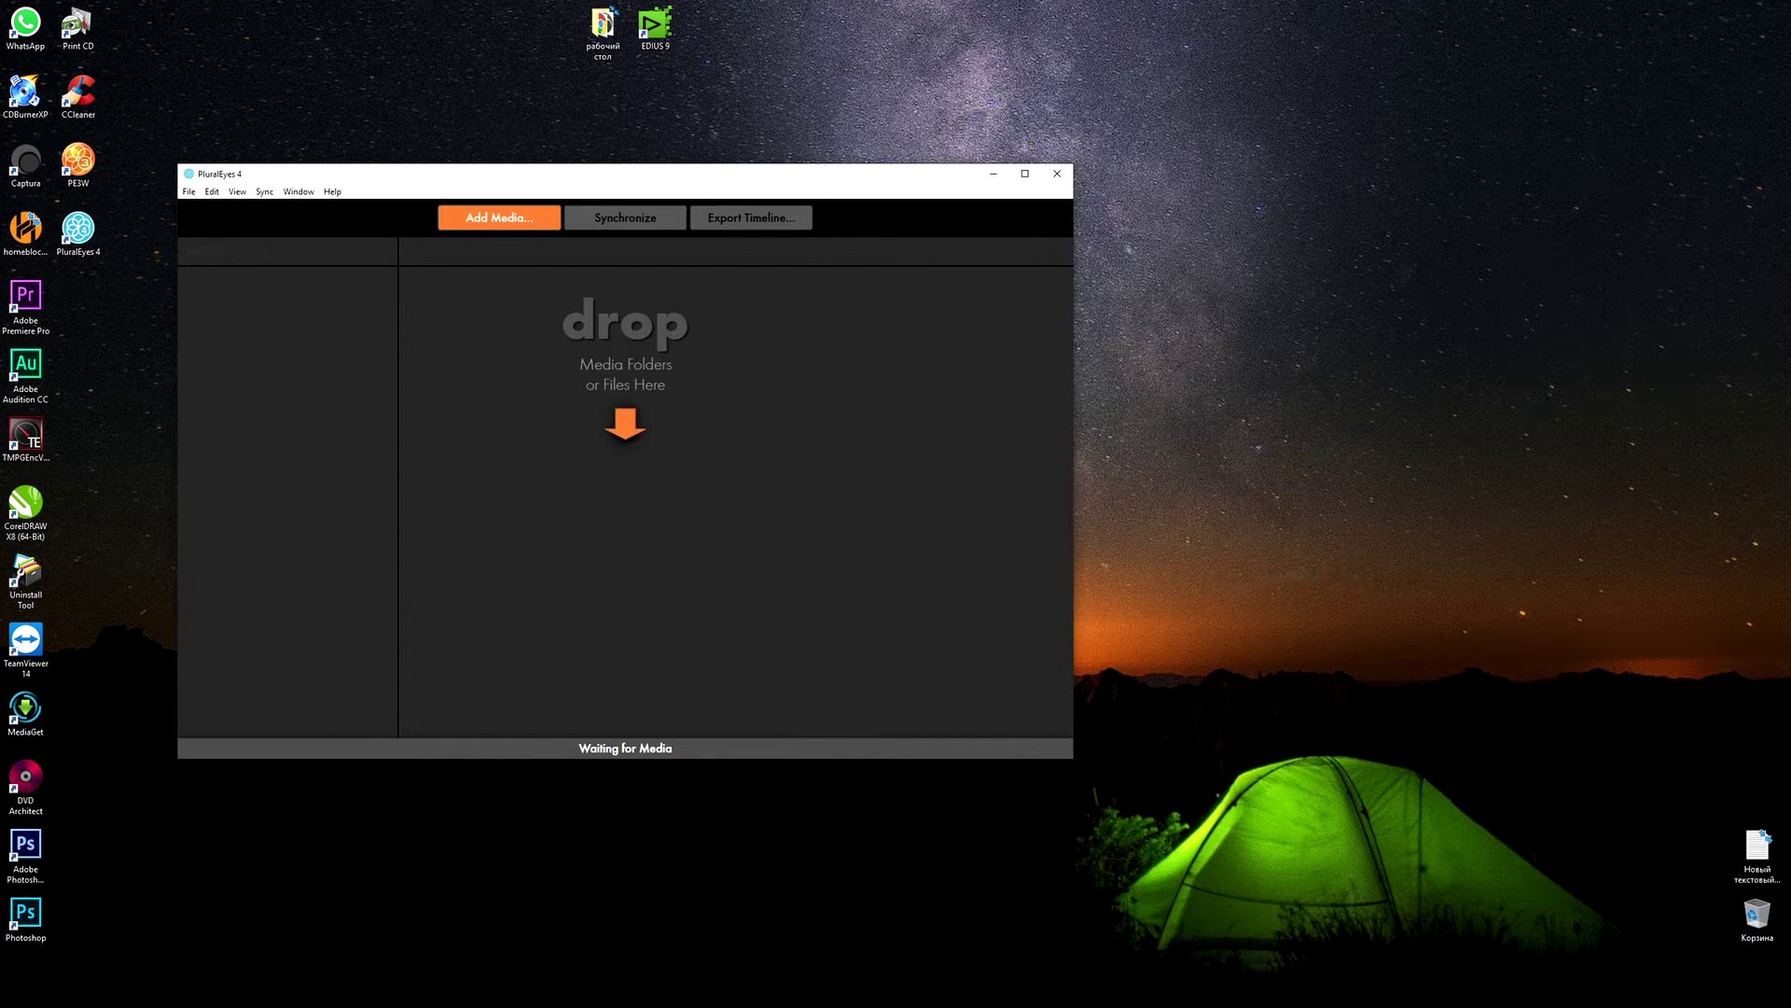
click(140, 923)
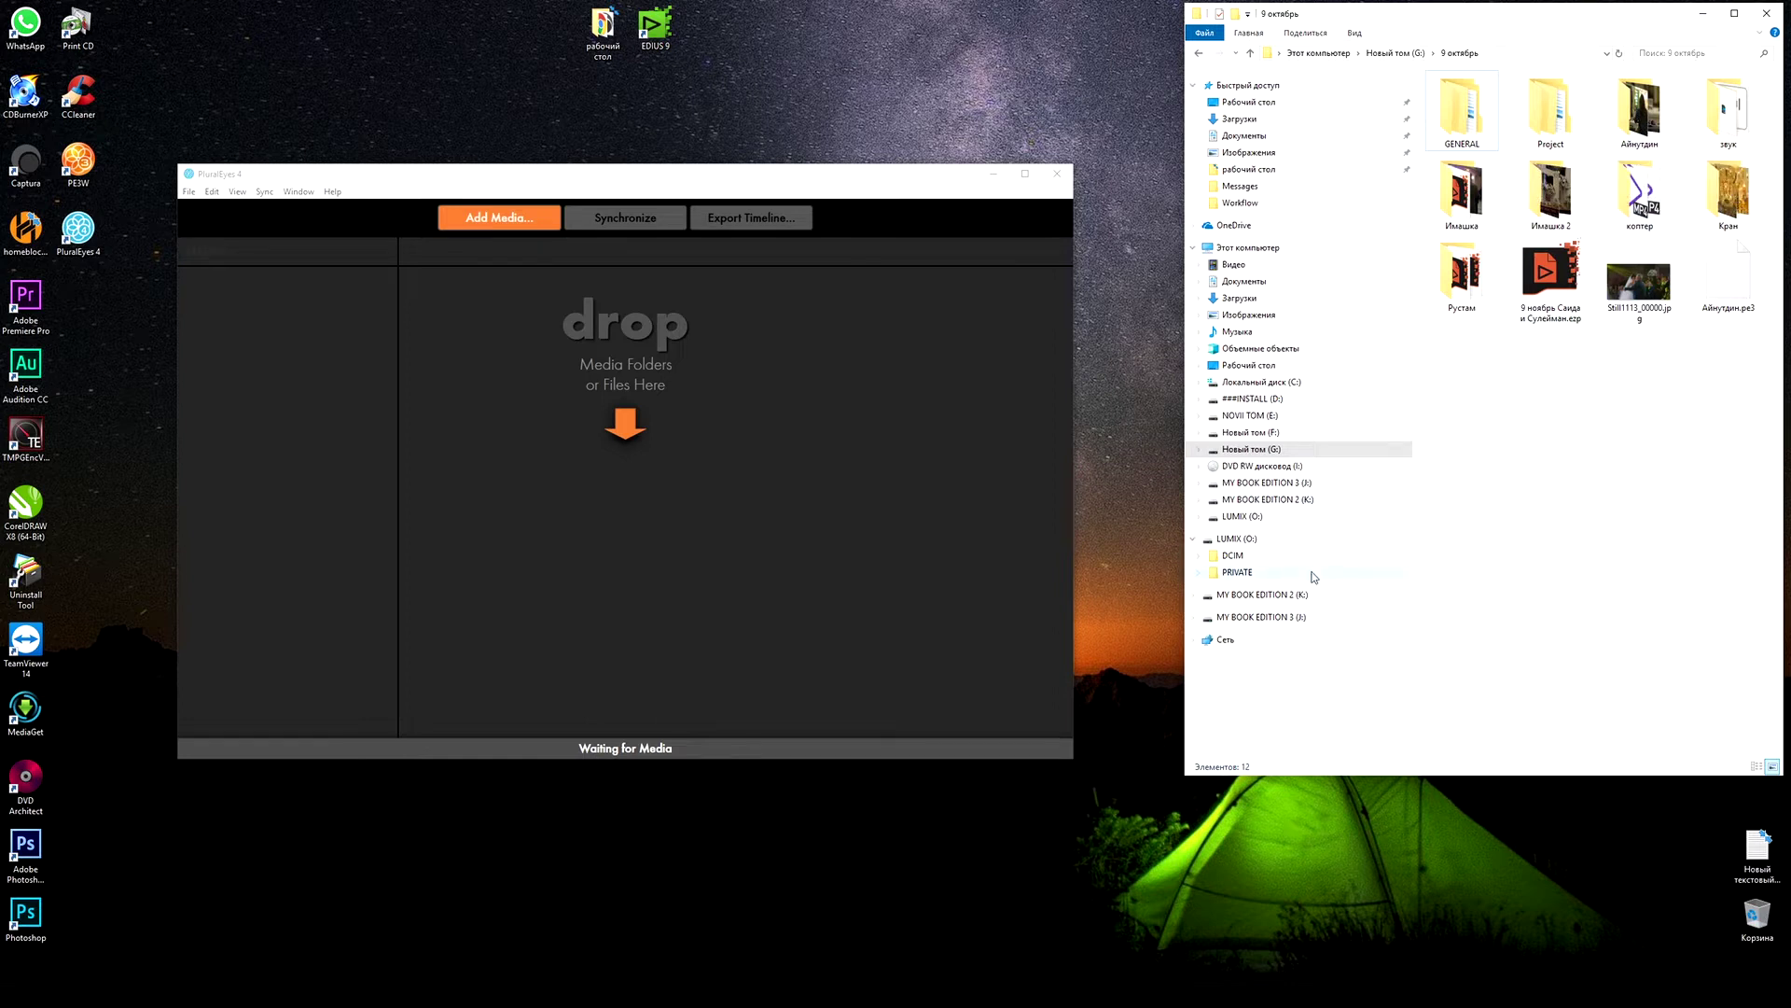
Step: Open folder 2 inside Айнутдин in Explorer and select all 104 MP4 clips
click(576, 175)
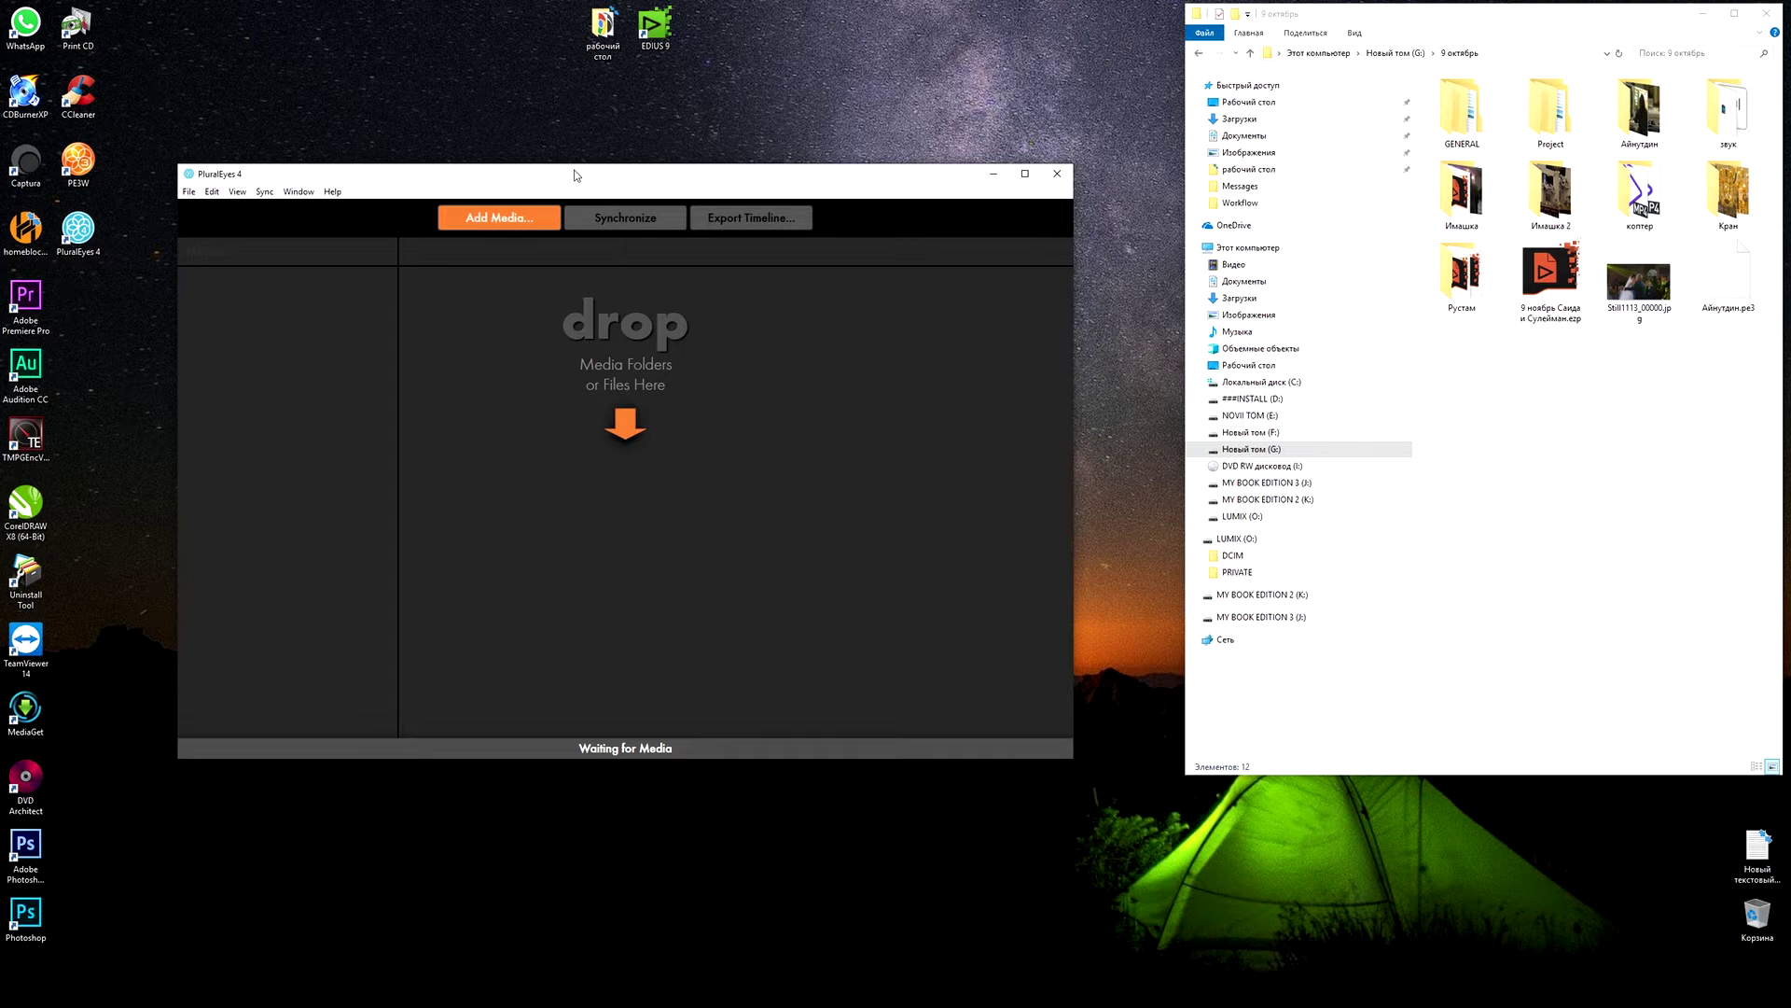
double_click(1639, 133)
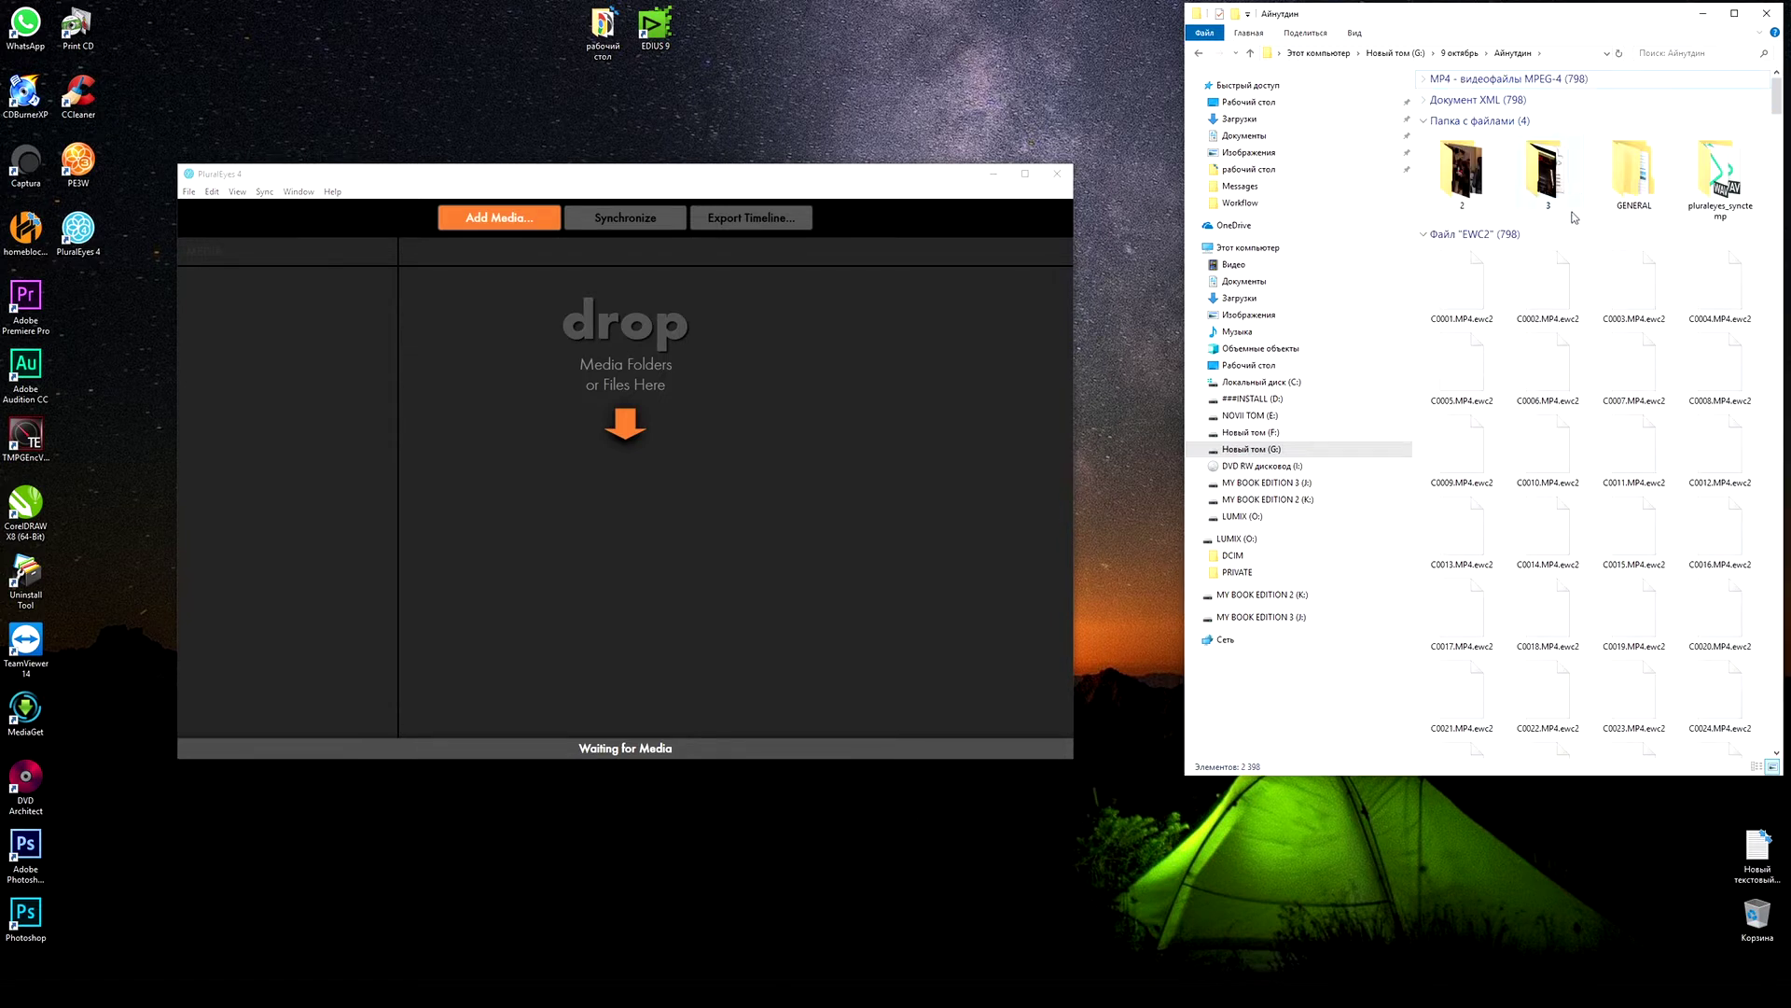
click(1468, 178)
double_click(1467, 177)
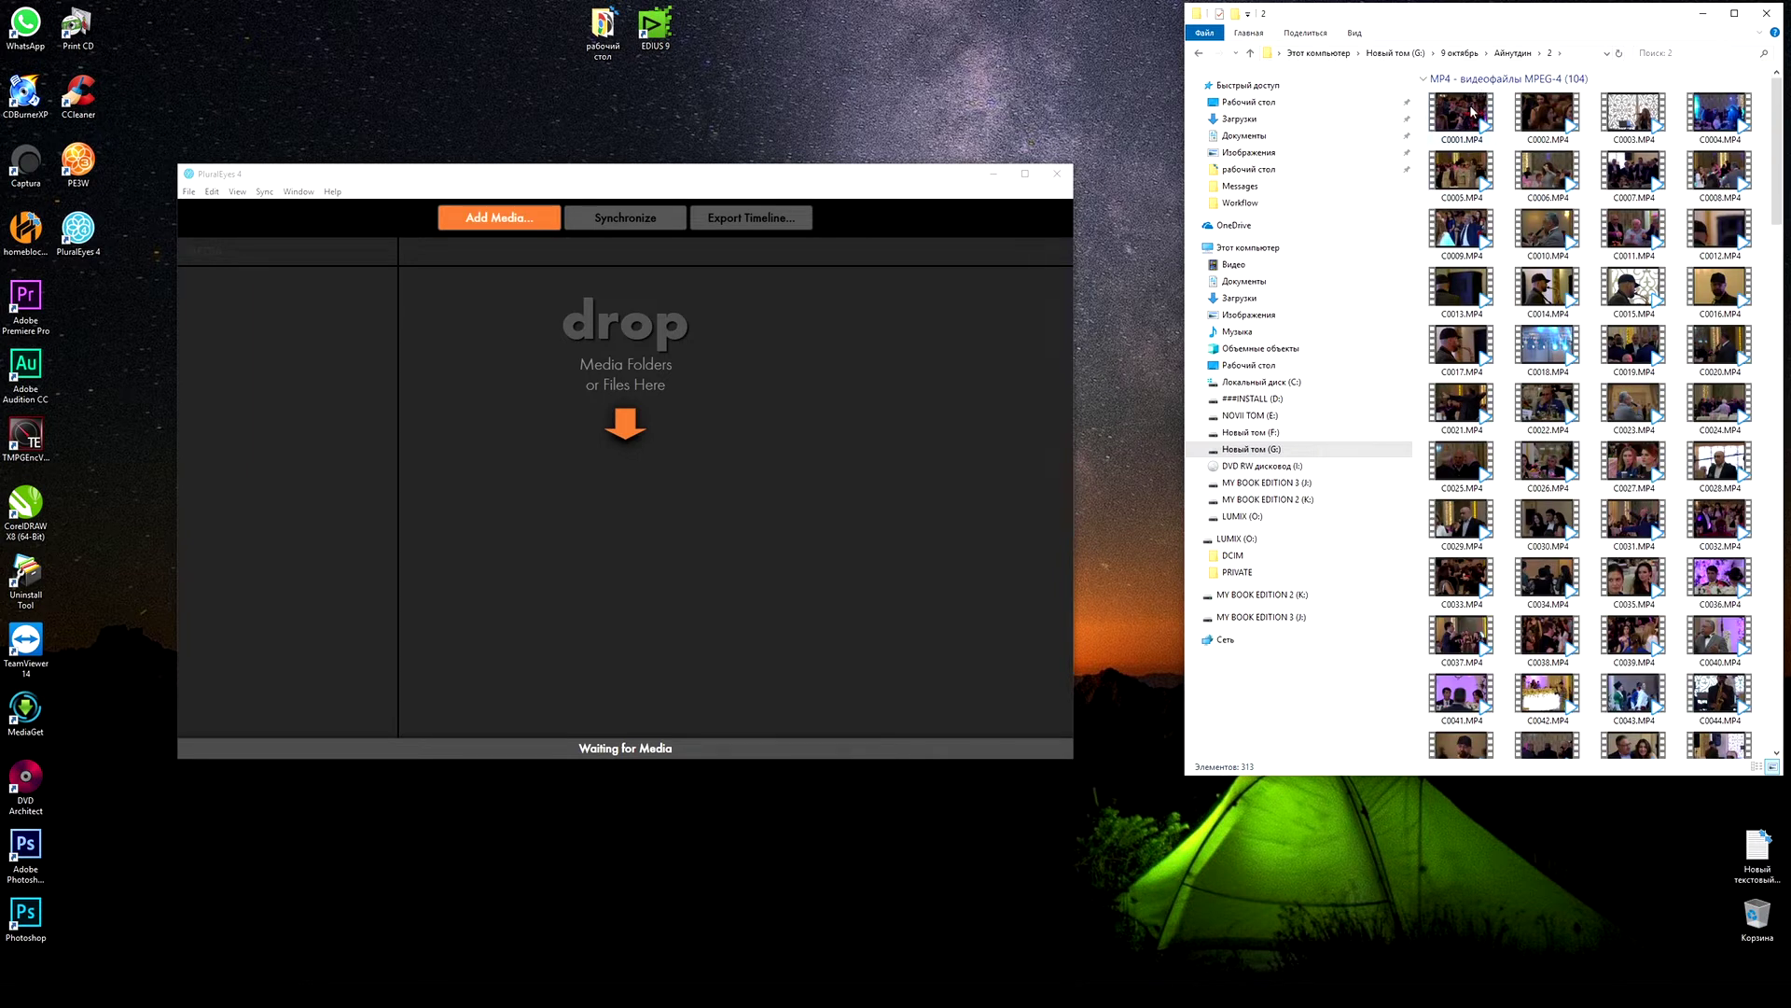
key(ctrl+a)
Step: Add folder 2's 104 clips as Camera 1 and open folder 3 with the second camera's clips
drag(1473, 111, 653, 318)
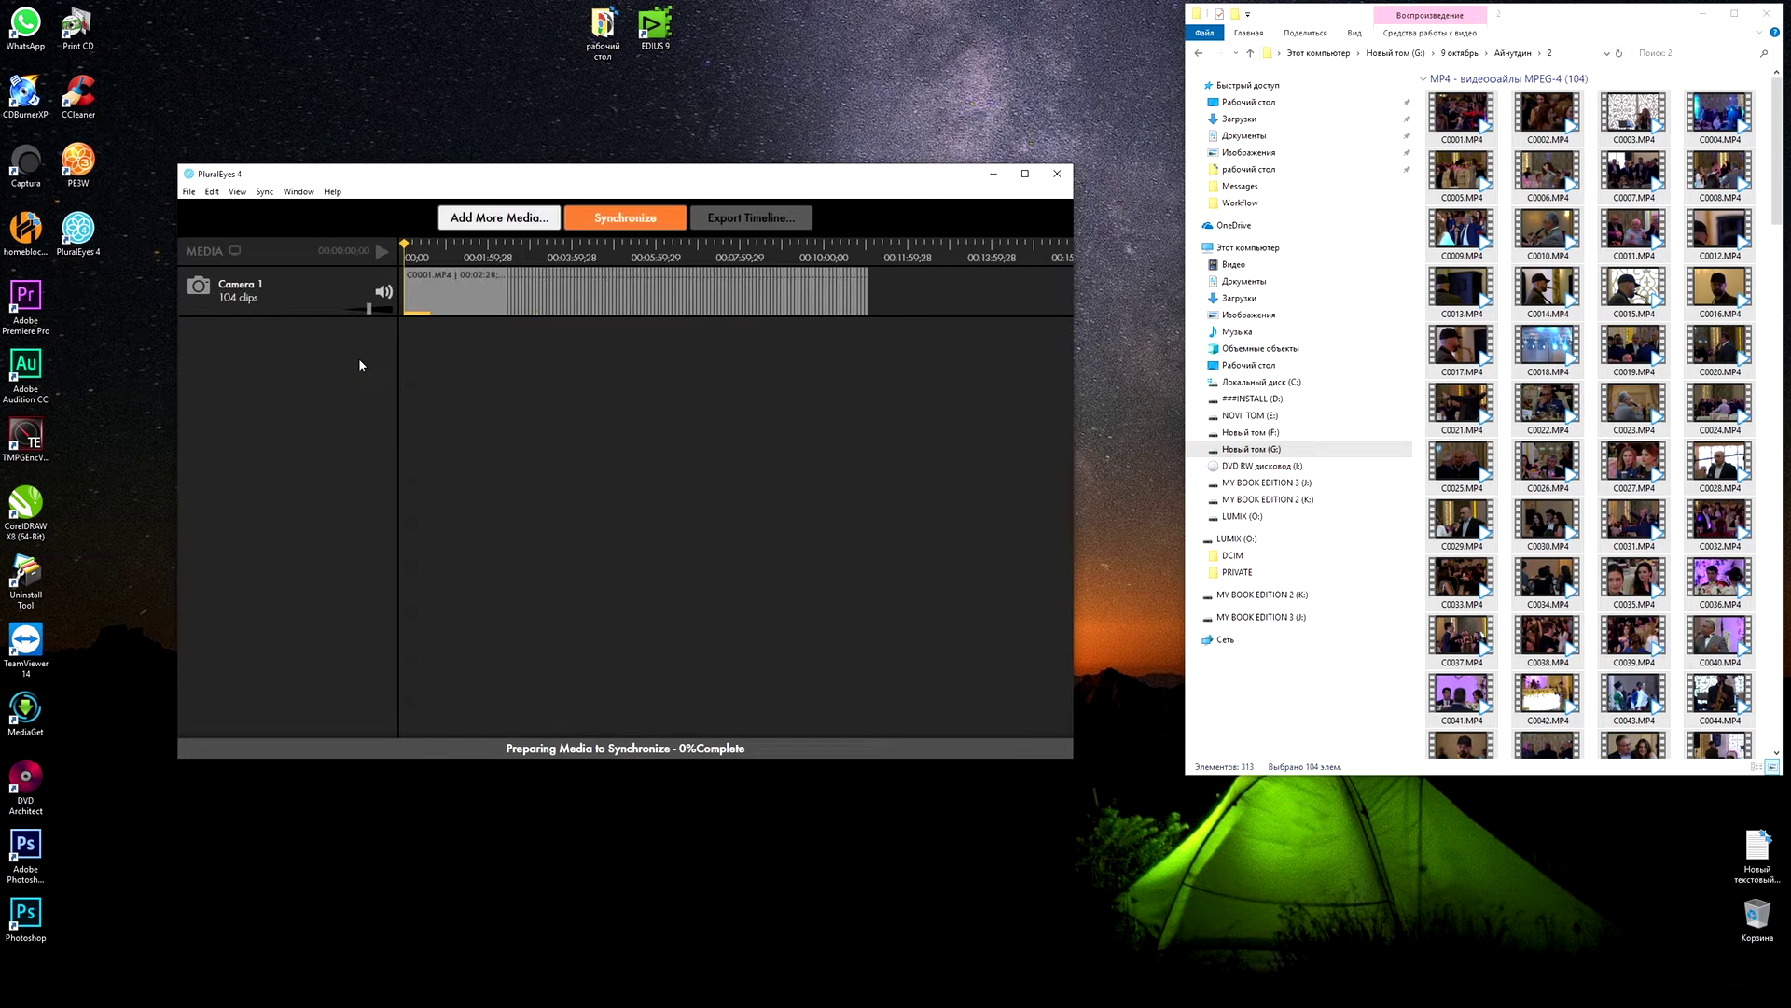
click(1513, 53)
double_click(1633, 173)
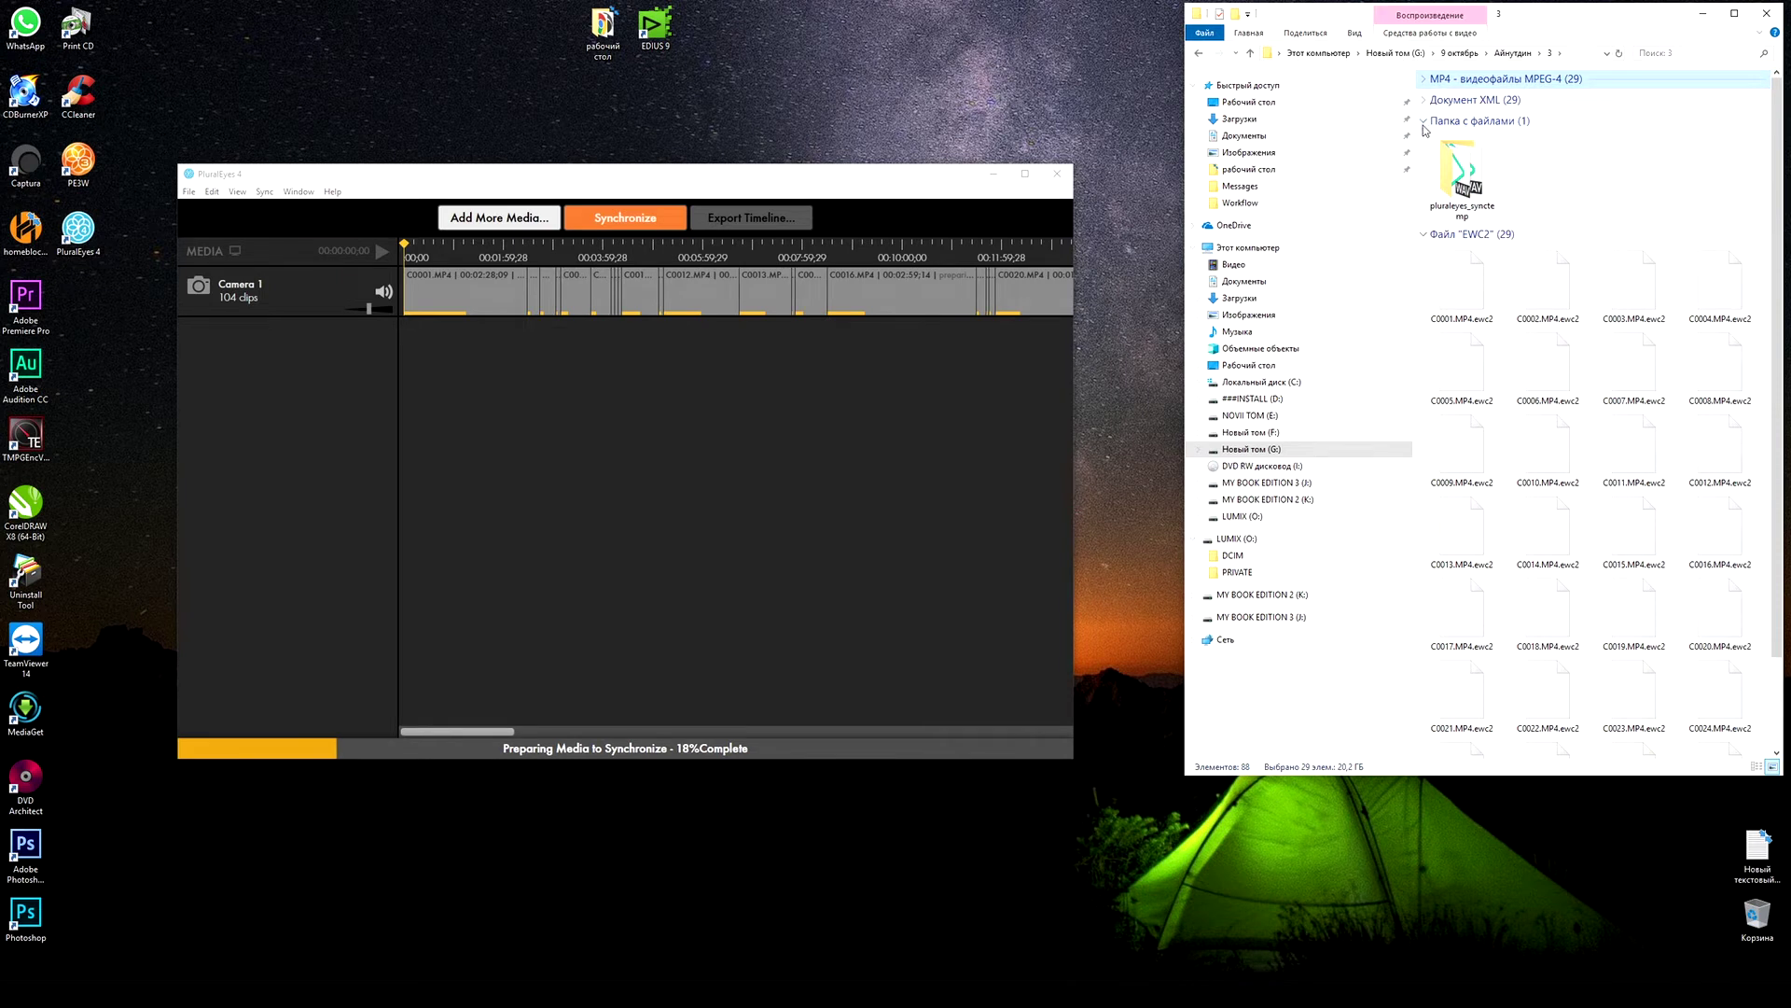
Step: Add the two wav recordings, 4CH000I.wav and 4CH001I.wav, from the звук folder as Audio Recorder 1
click(1465, 56)
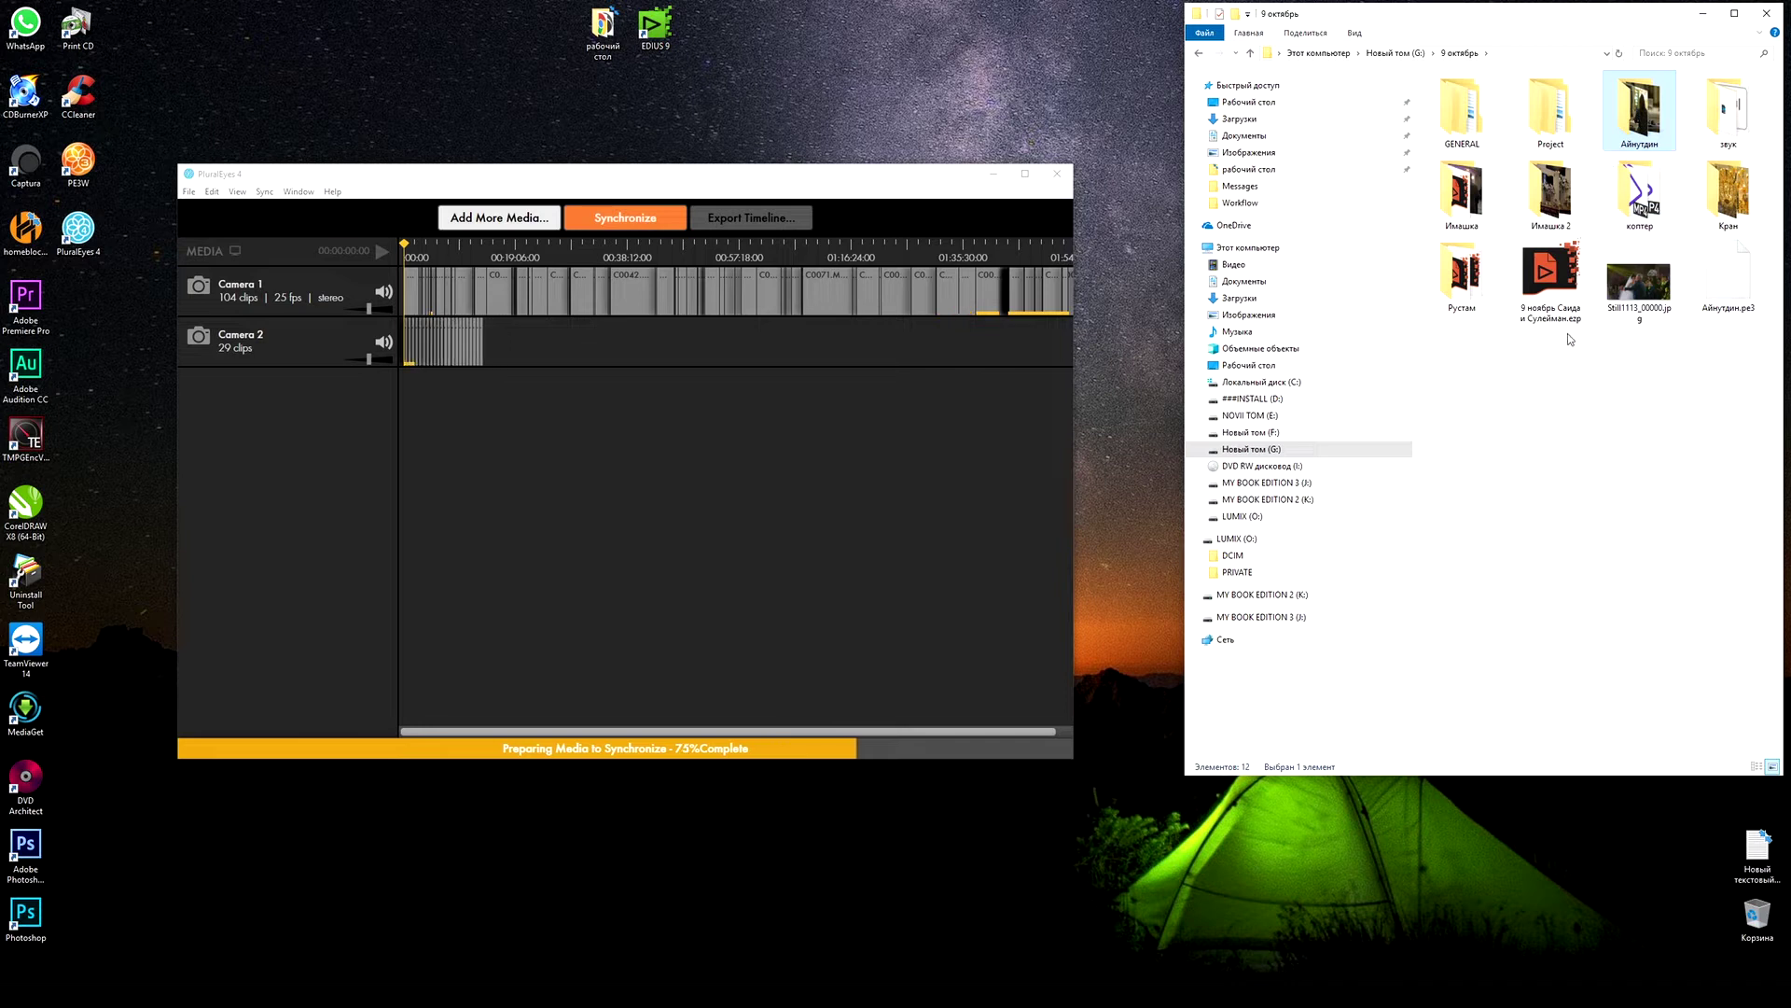
click(1733, 112)
double_click(1732, 112)
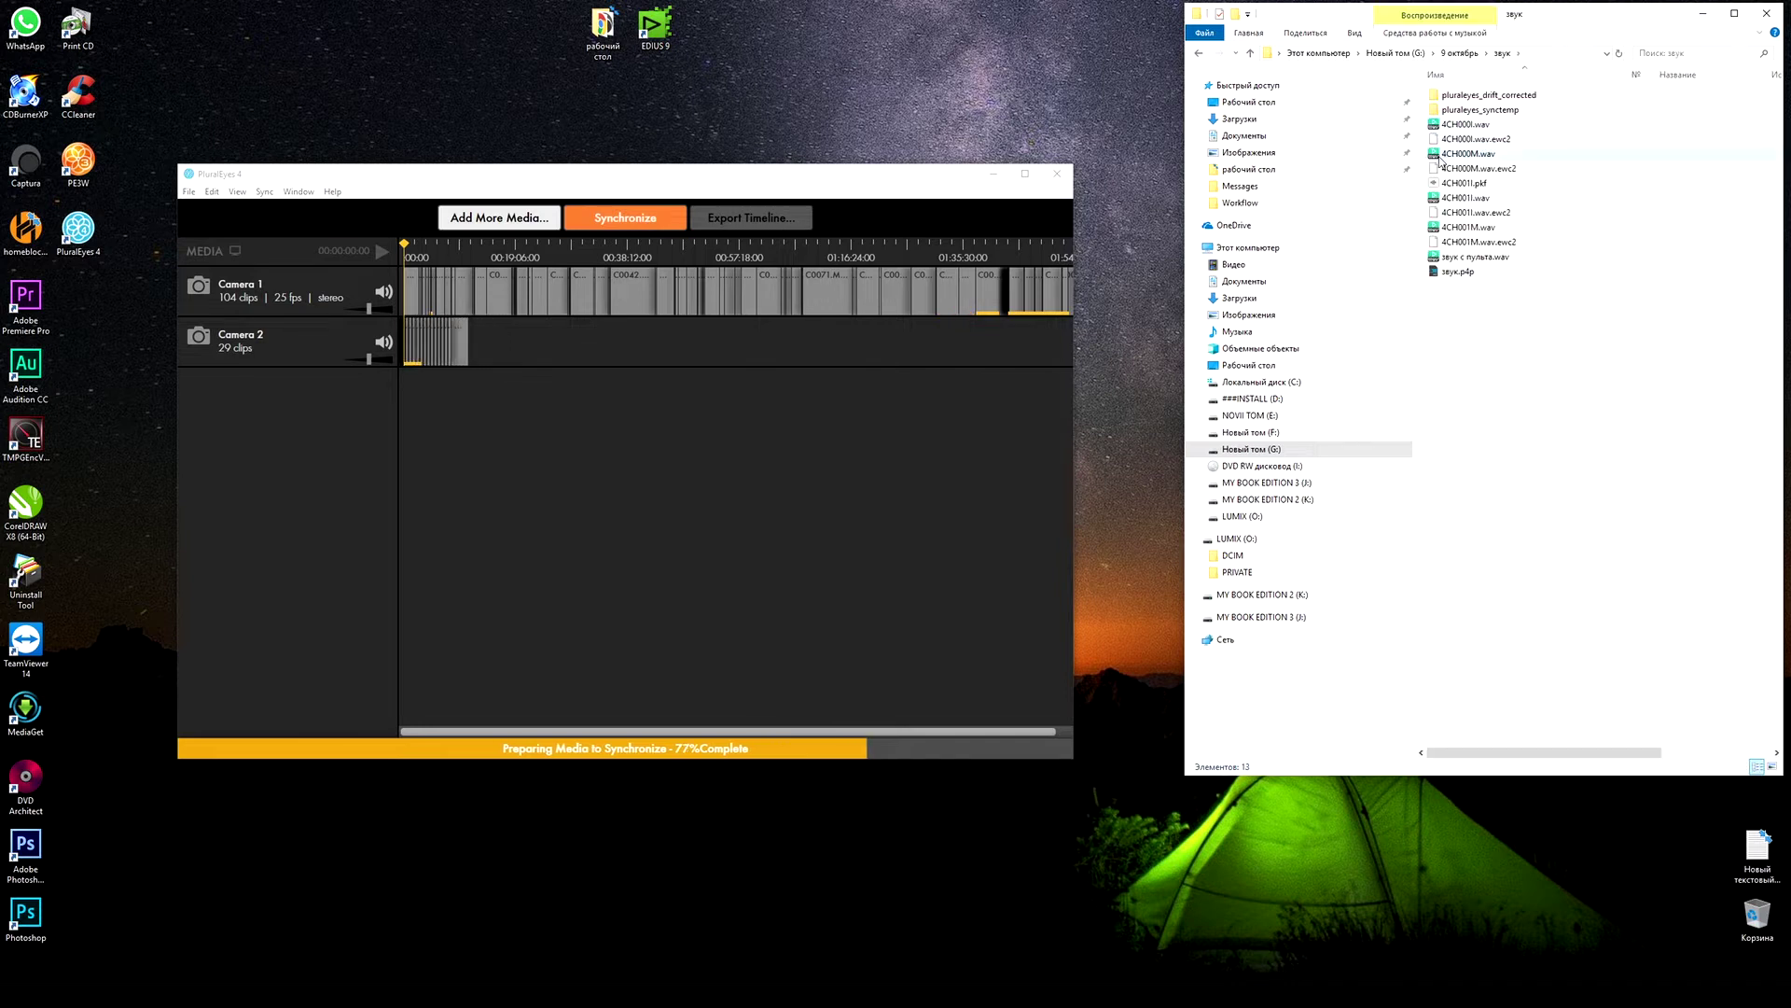
click(1484, 128)
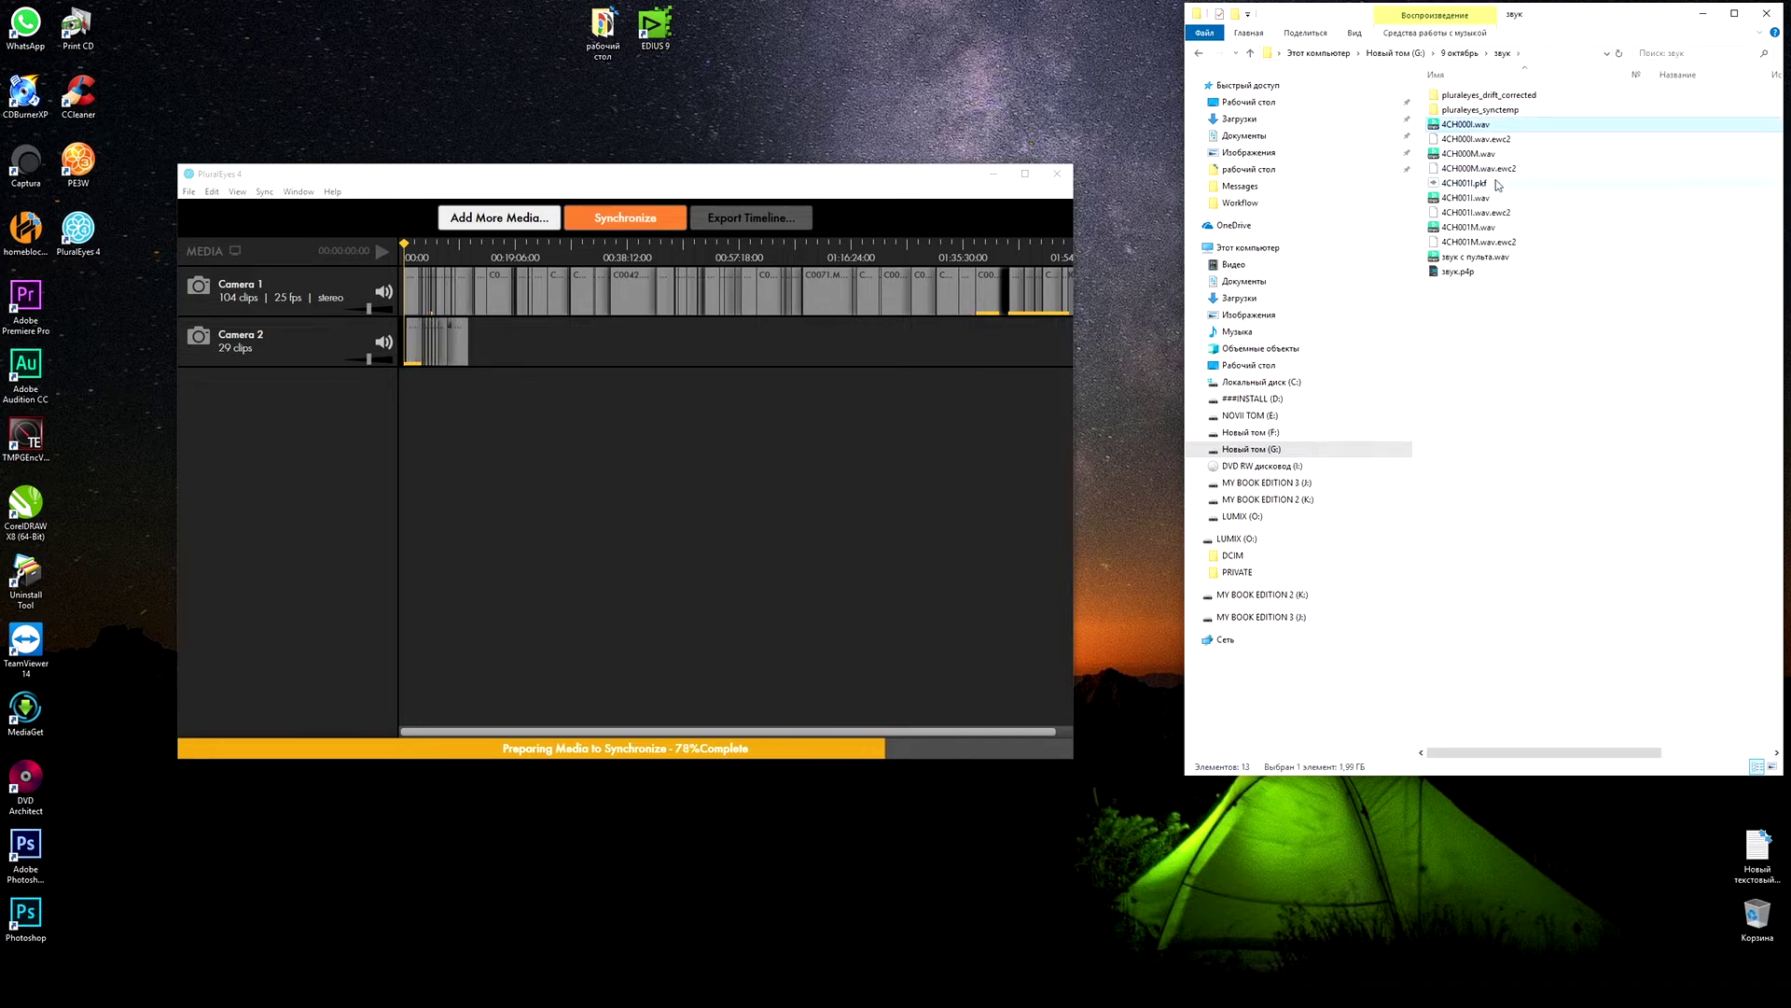
ctrl+click(1461, 199)
drag(1461, 200, 440, 500)
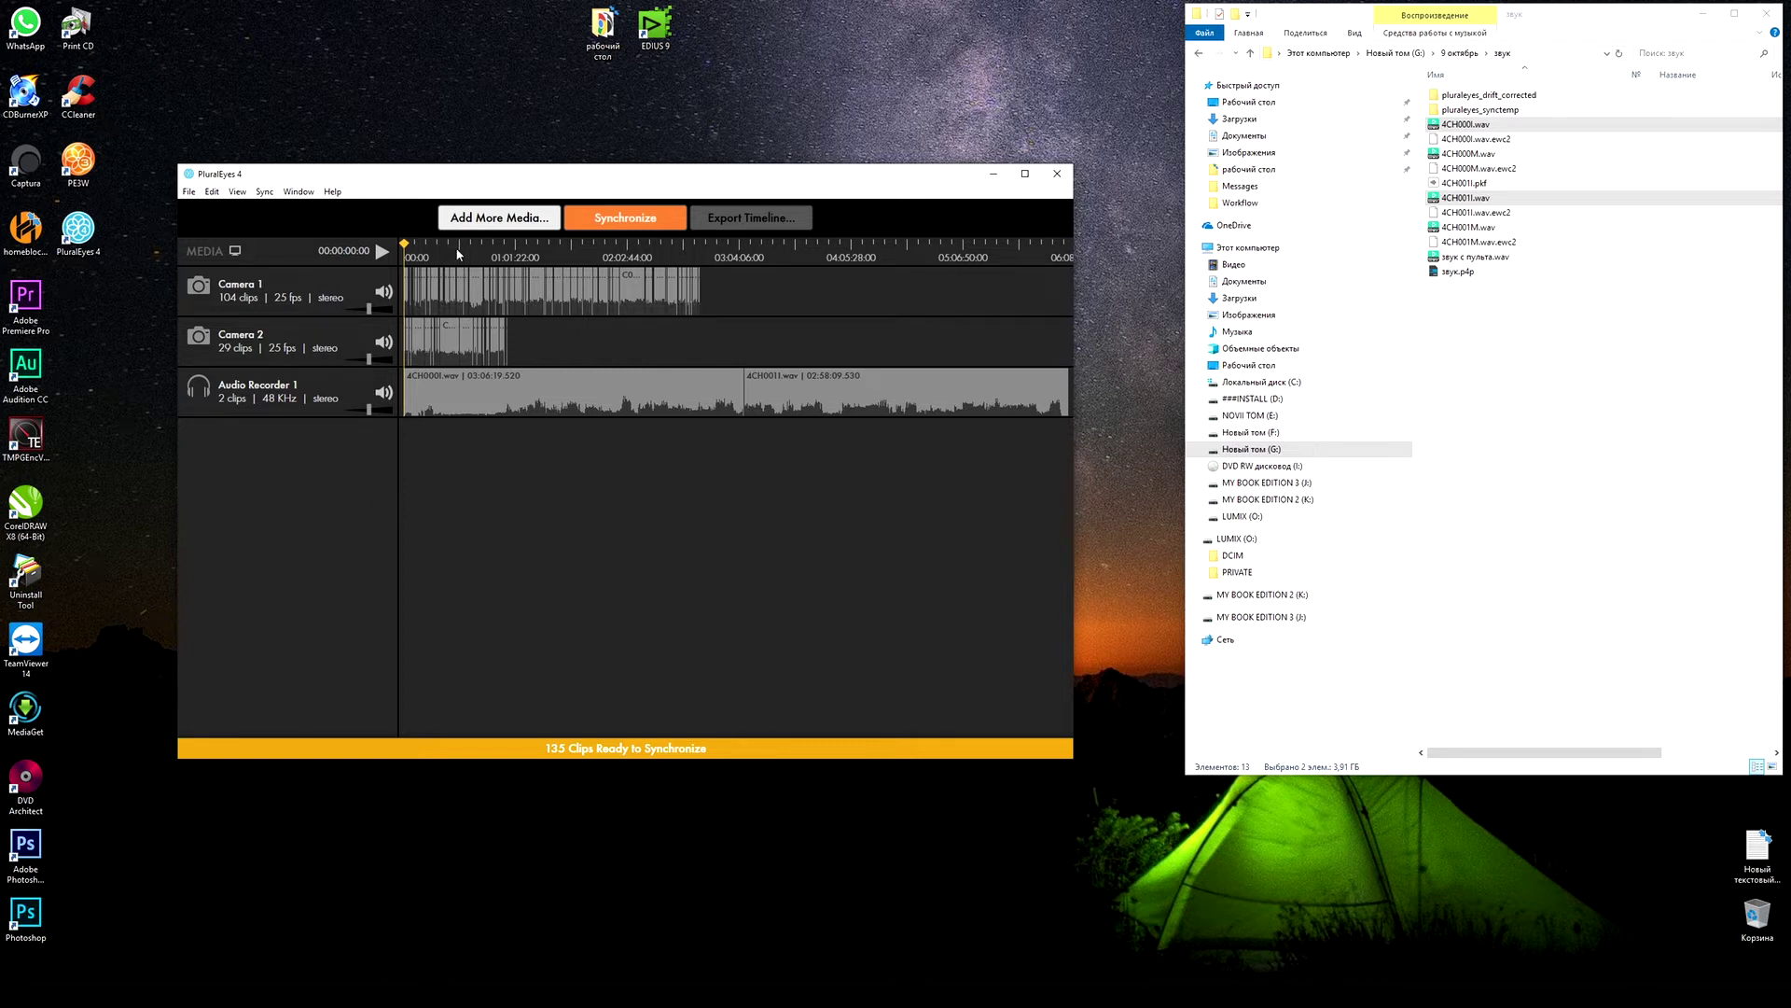
Step: Synchronize all 135 clips, giving 97 synced with audio drift correction applied
drag(519, 175, 484, 150)
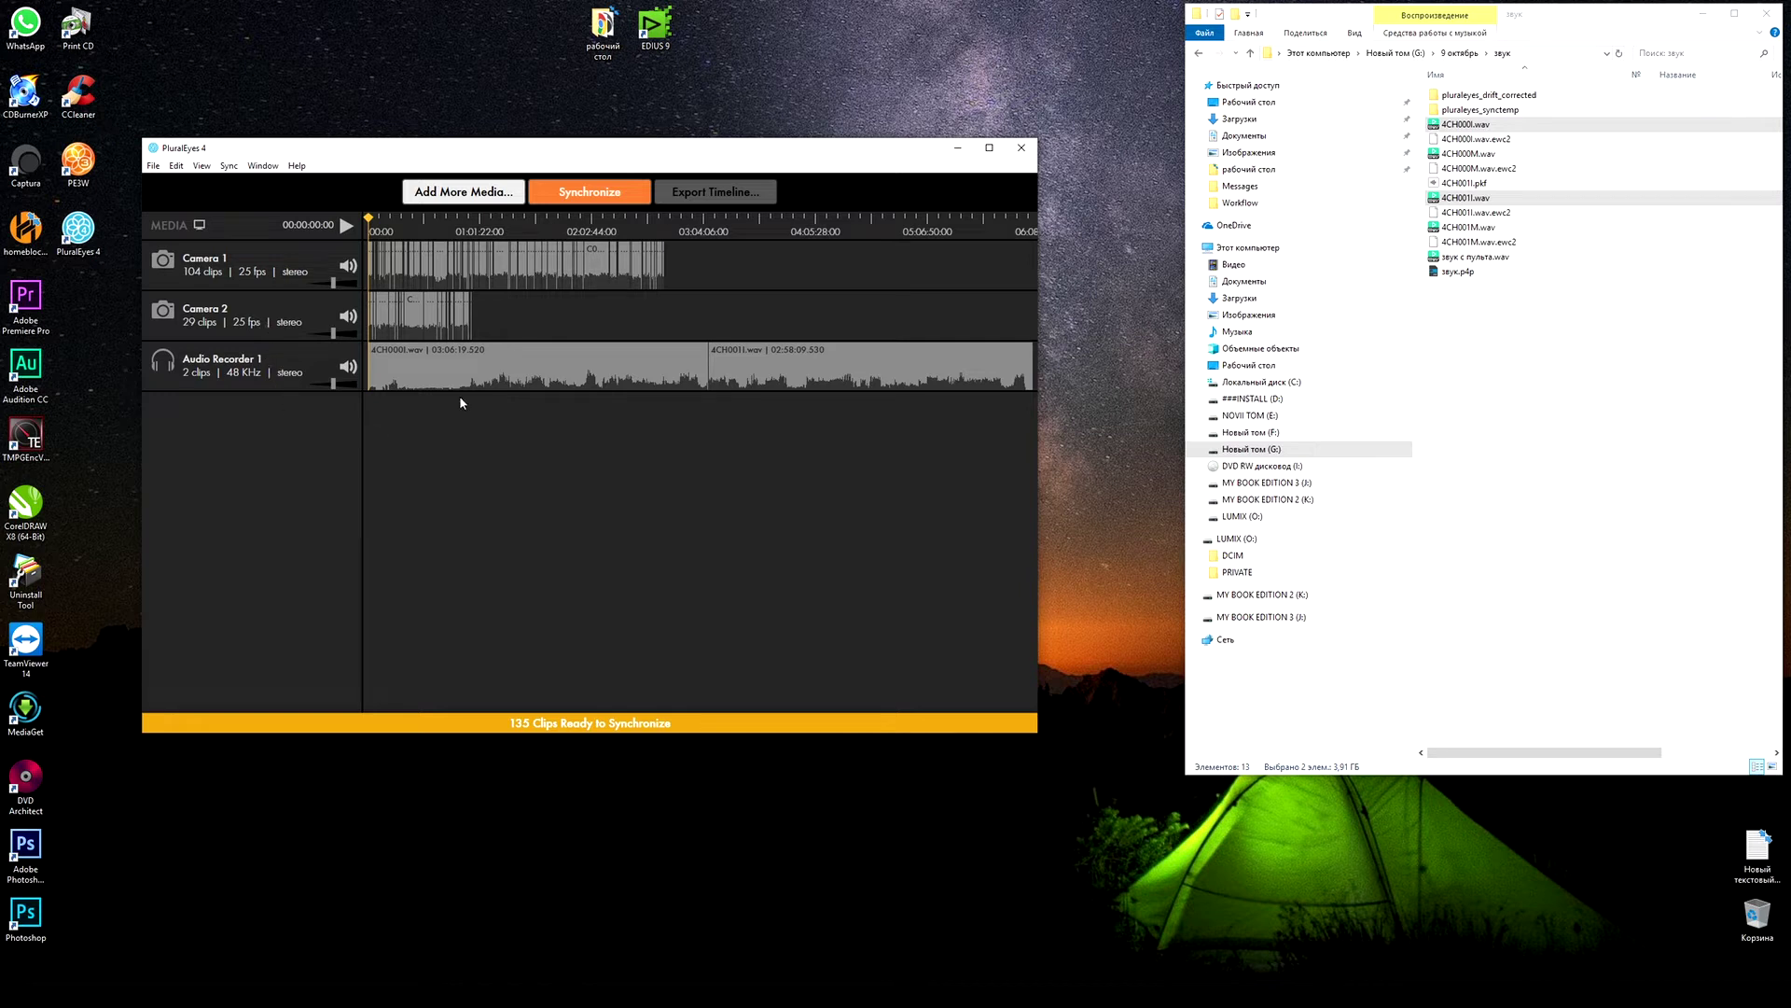
click(622, 193)
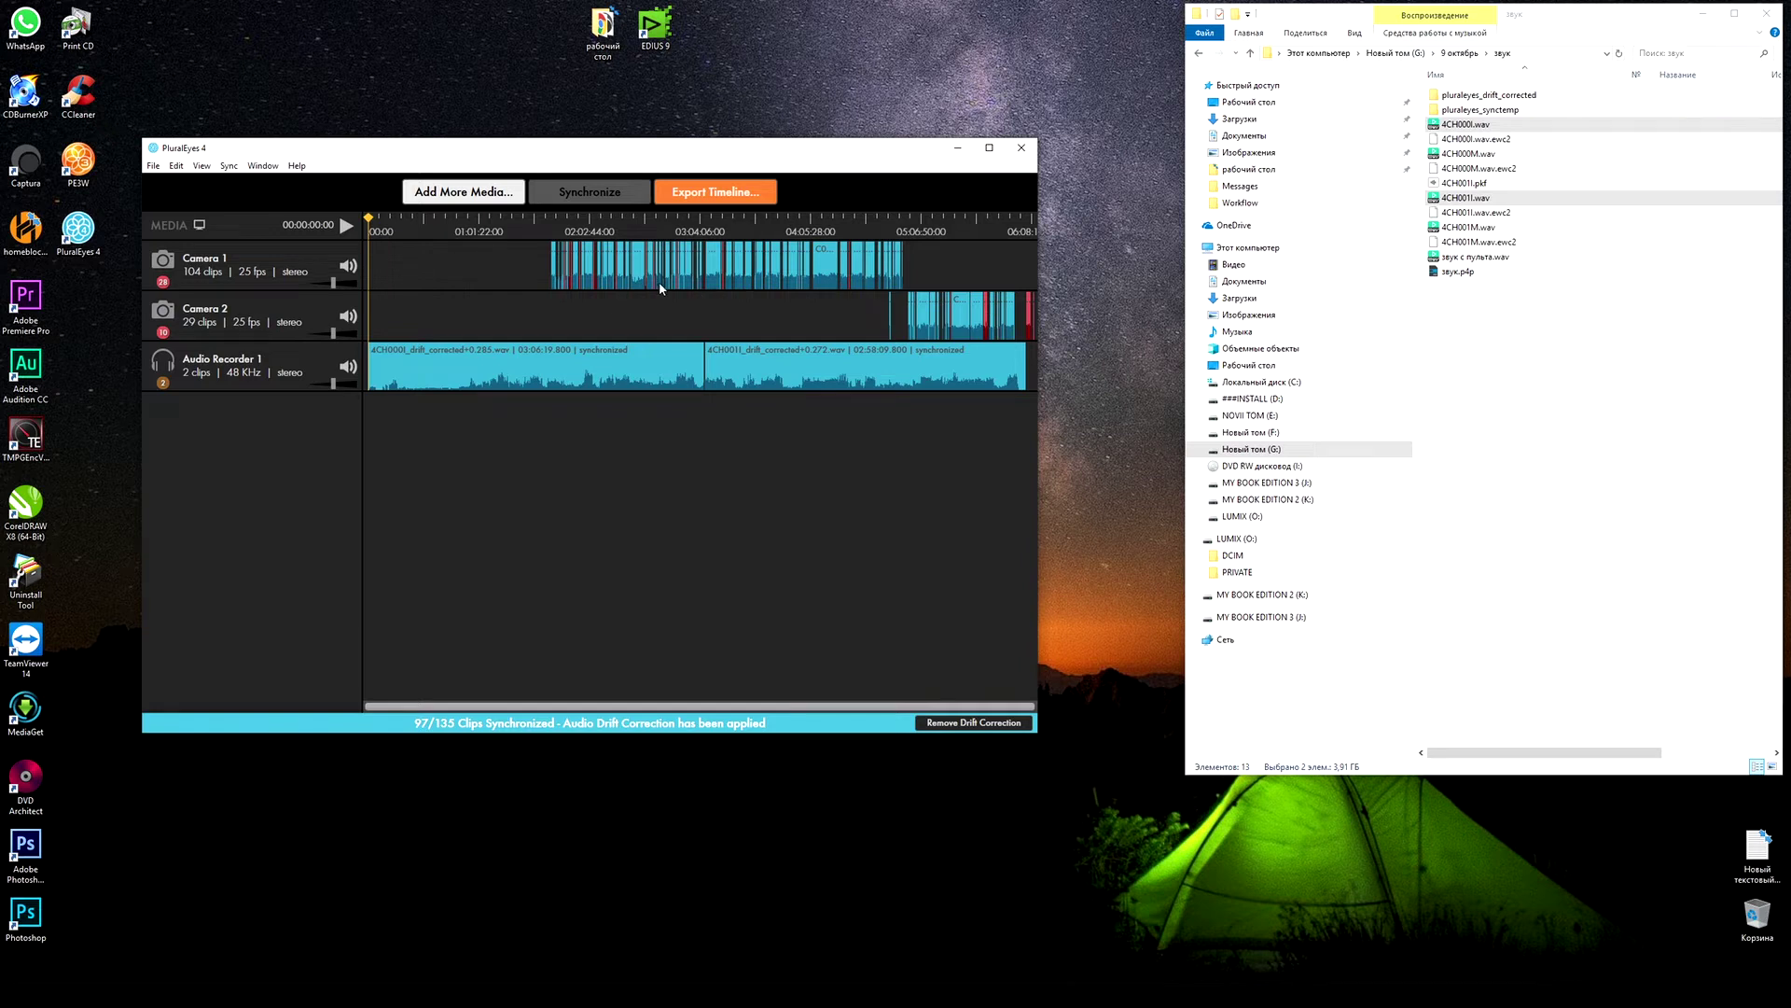
Step: Export the synced timeline in EDIUS format to the Desktop as звук.xml, then close the Desktop window
click(743, 193)
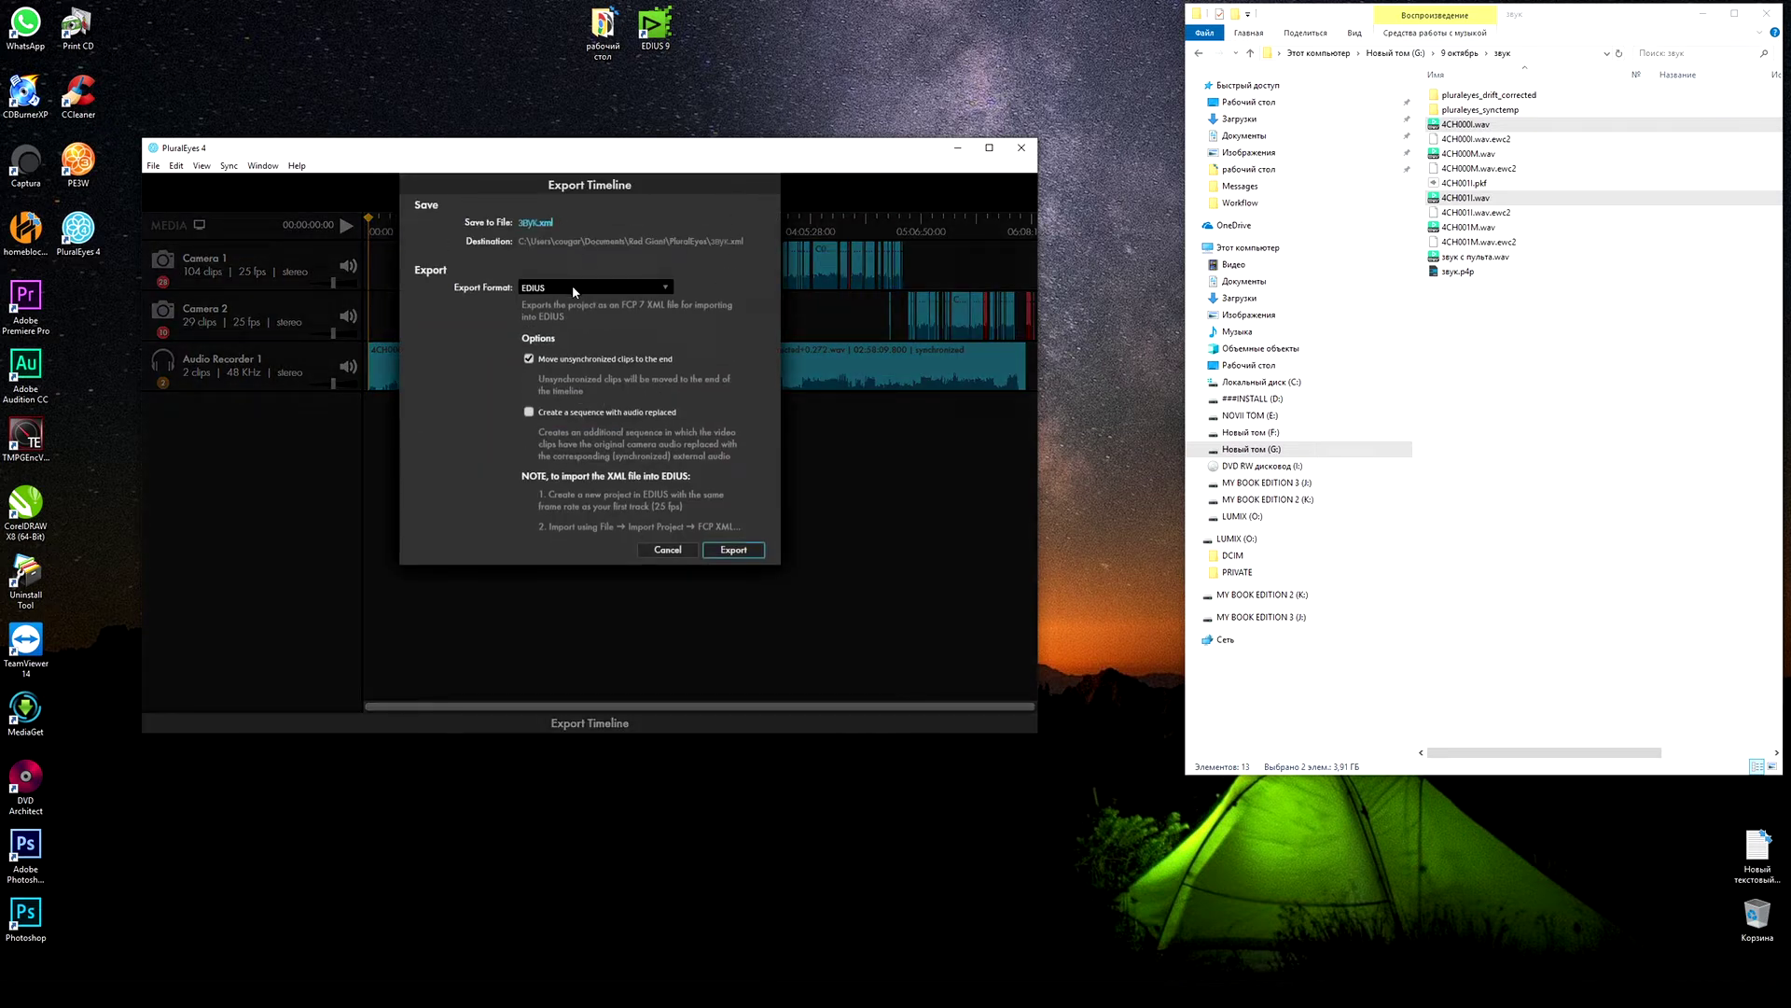
click(550, 235)
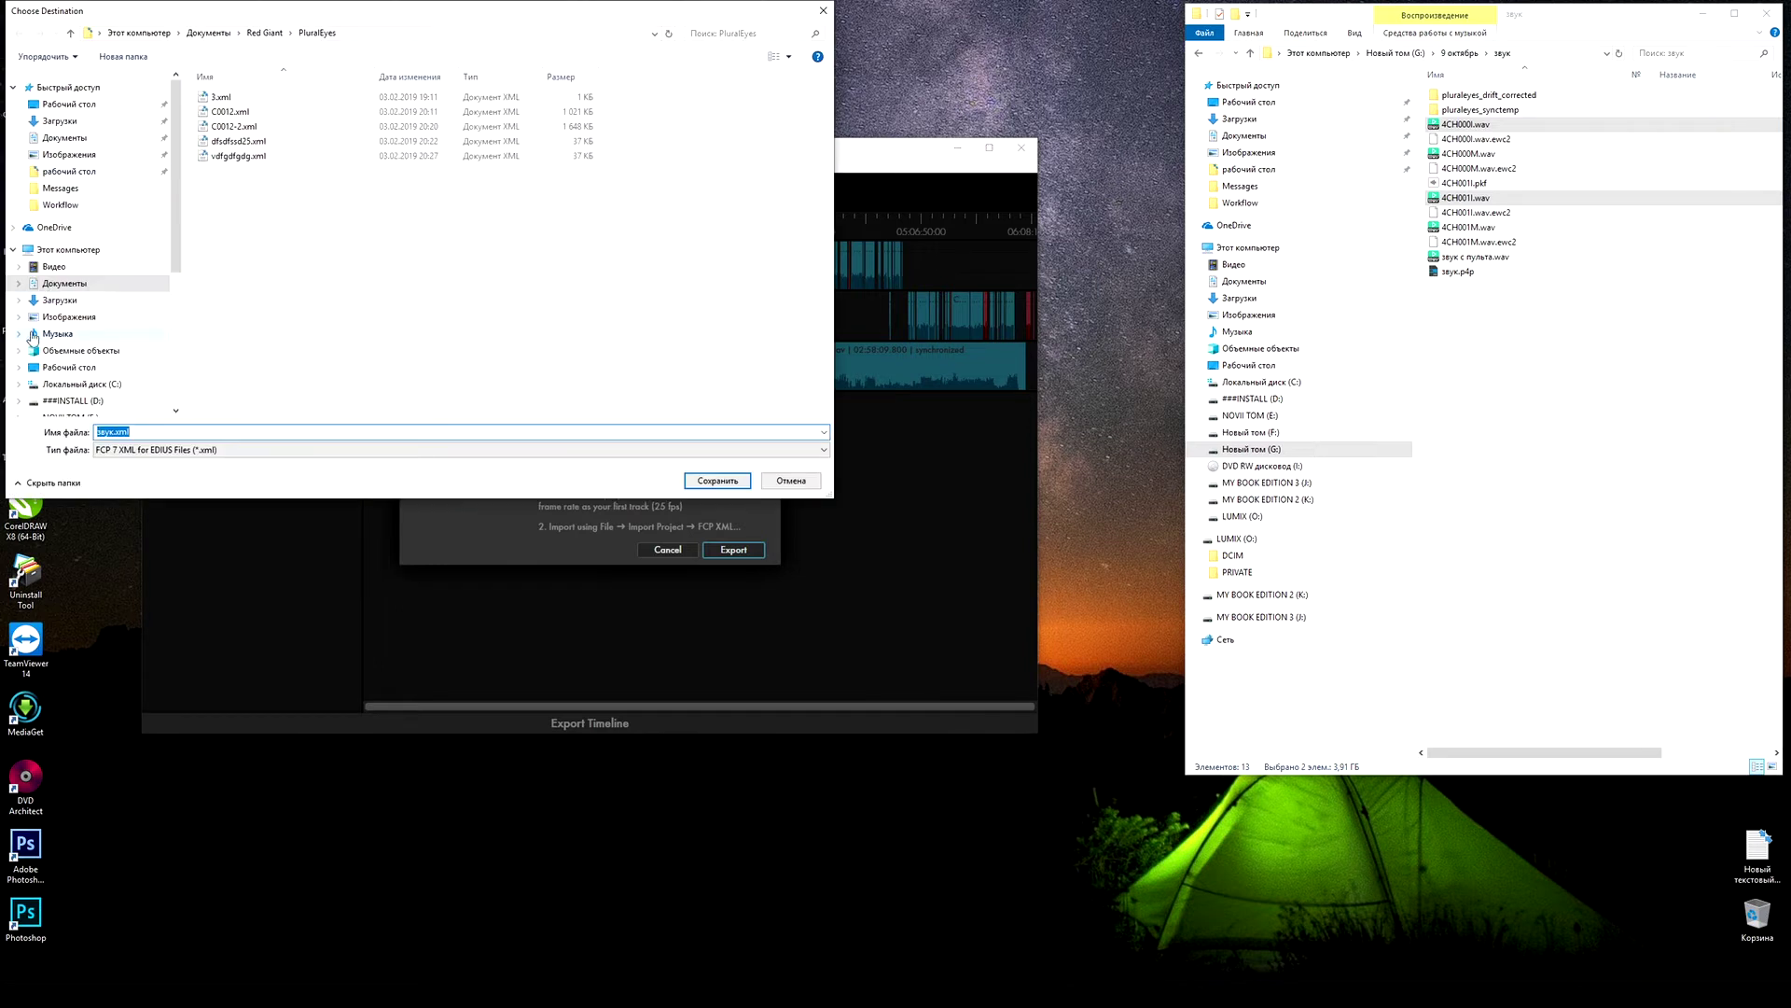
click(84, 173)
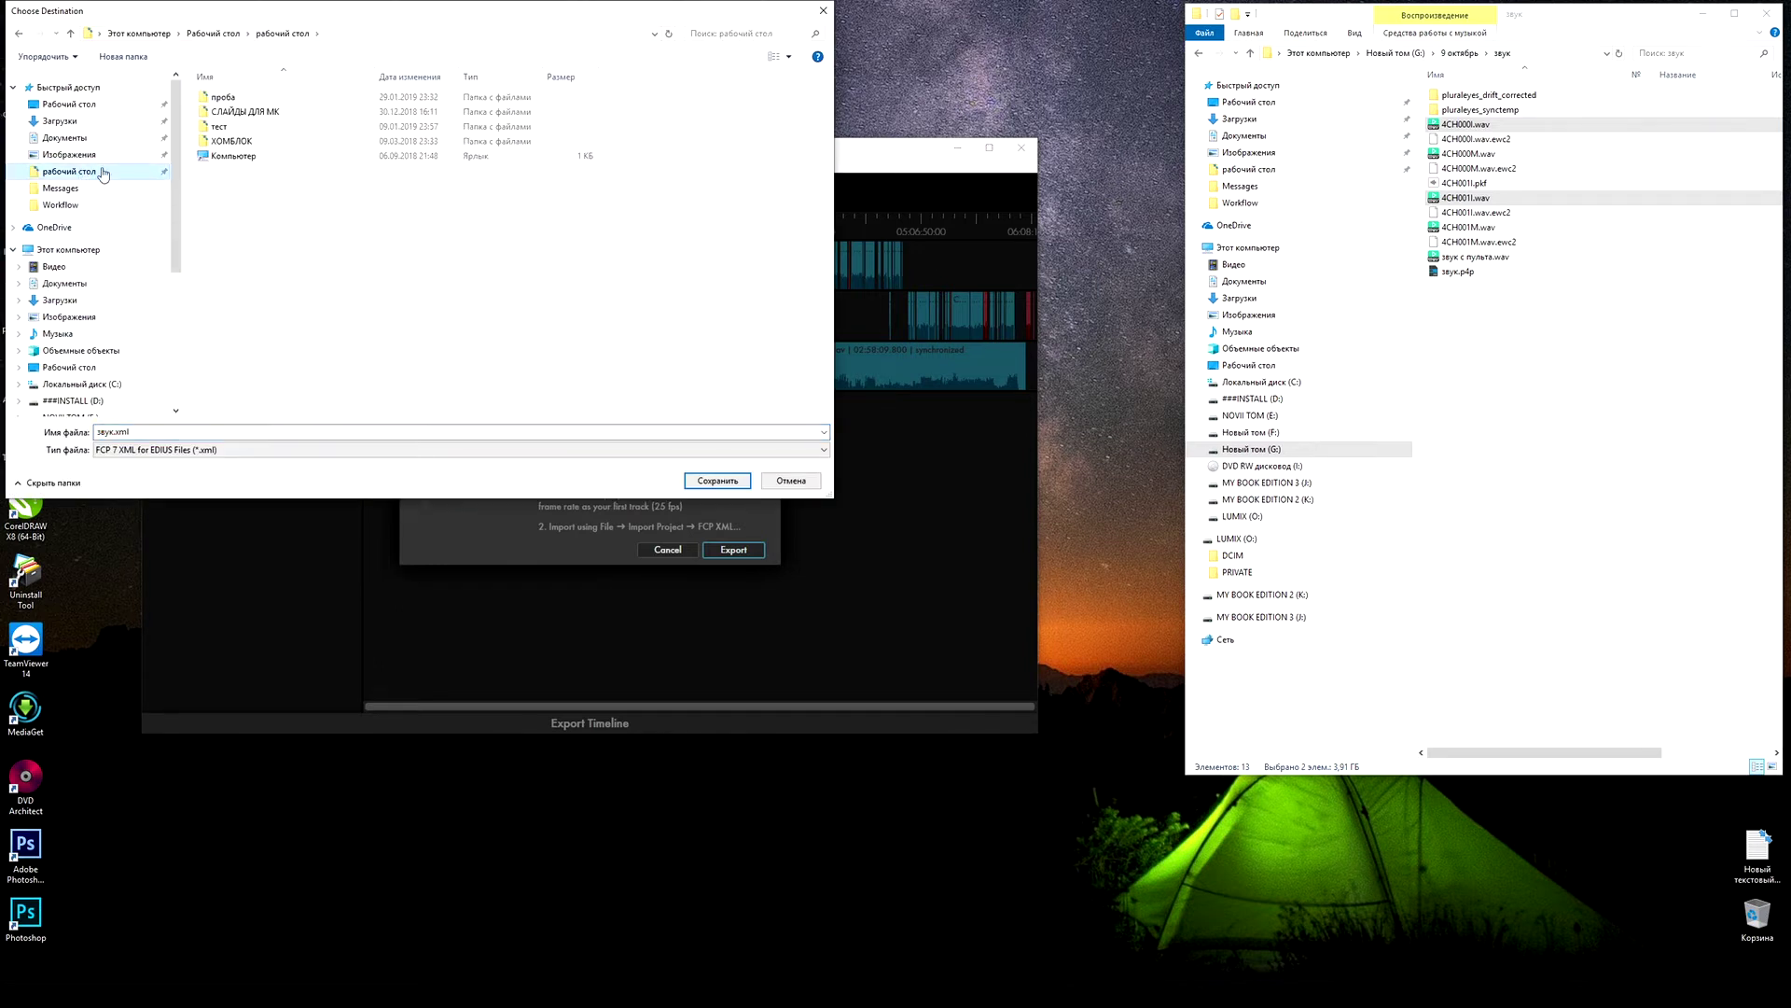
click(77, 107)
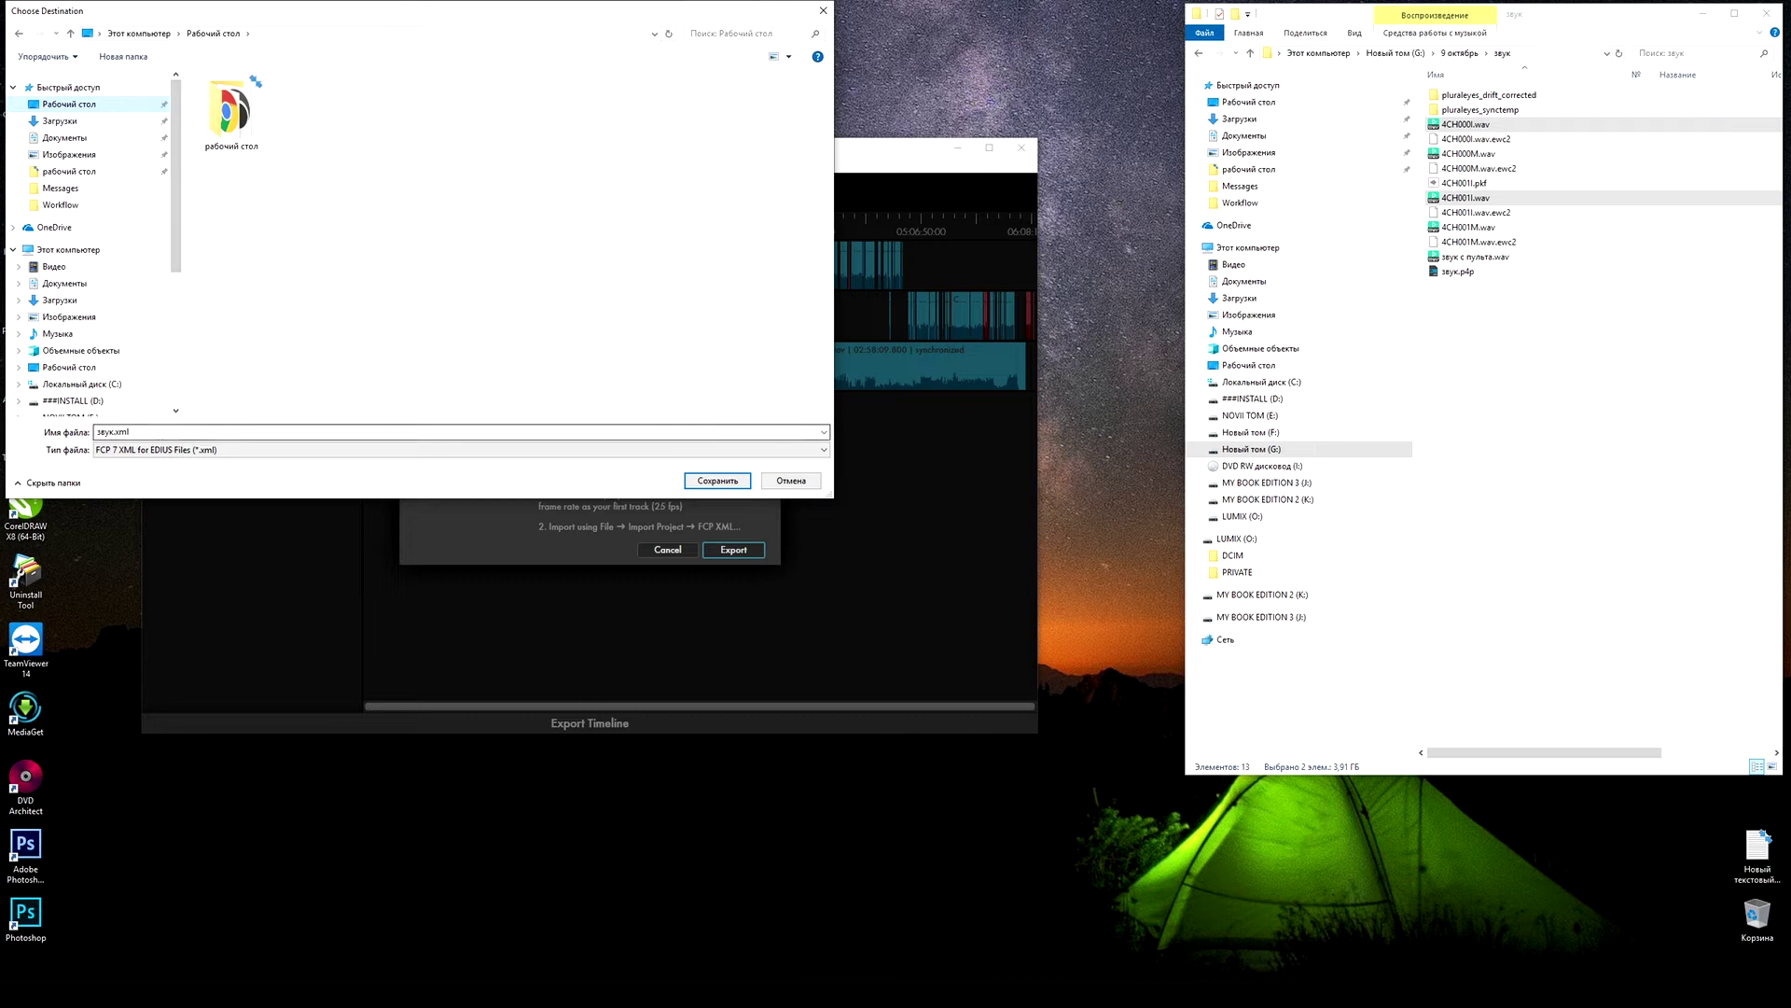
click(716, 480)
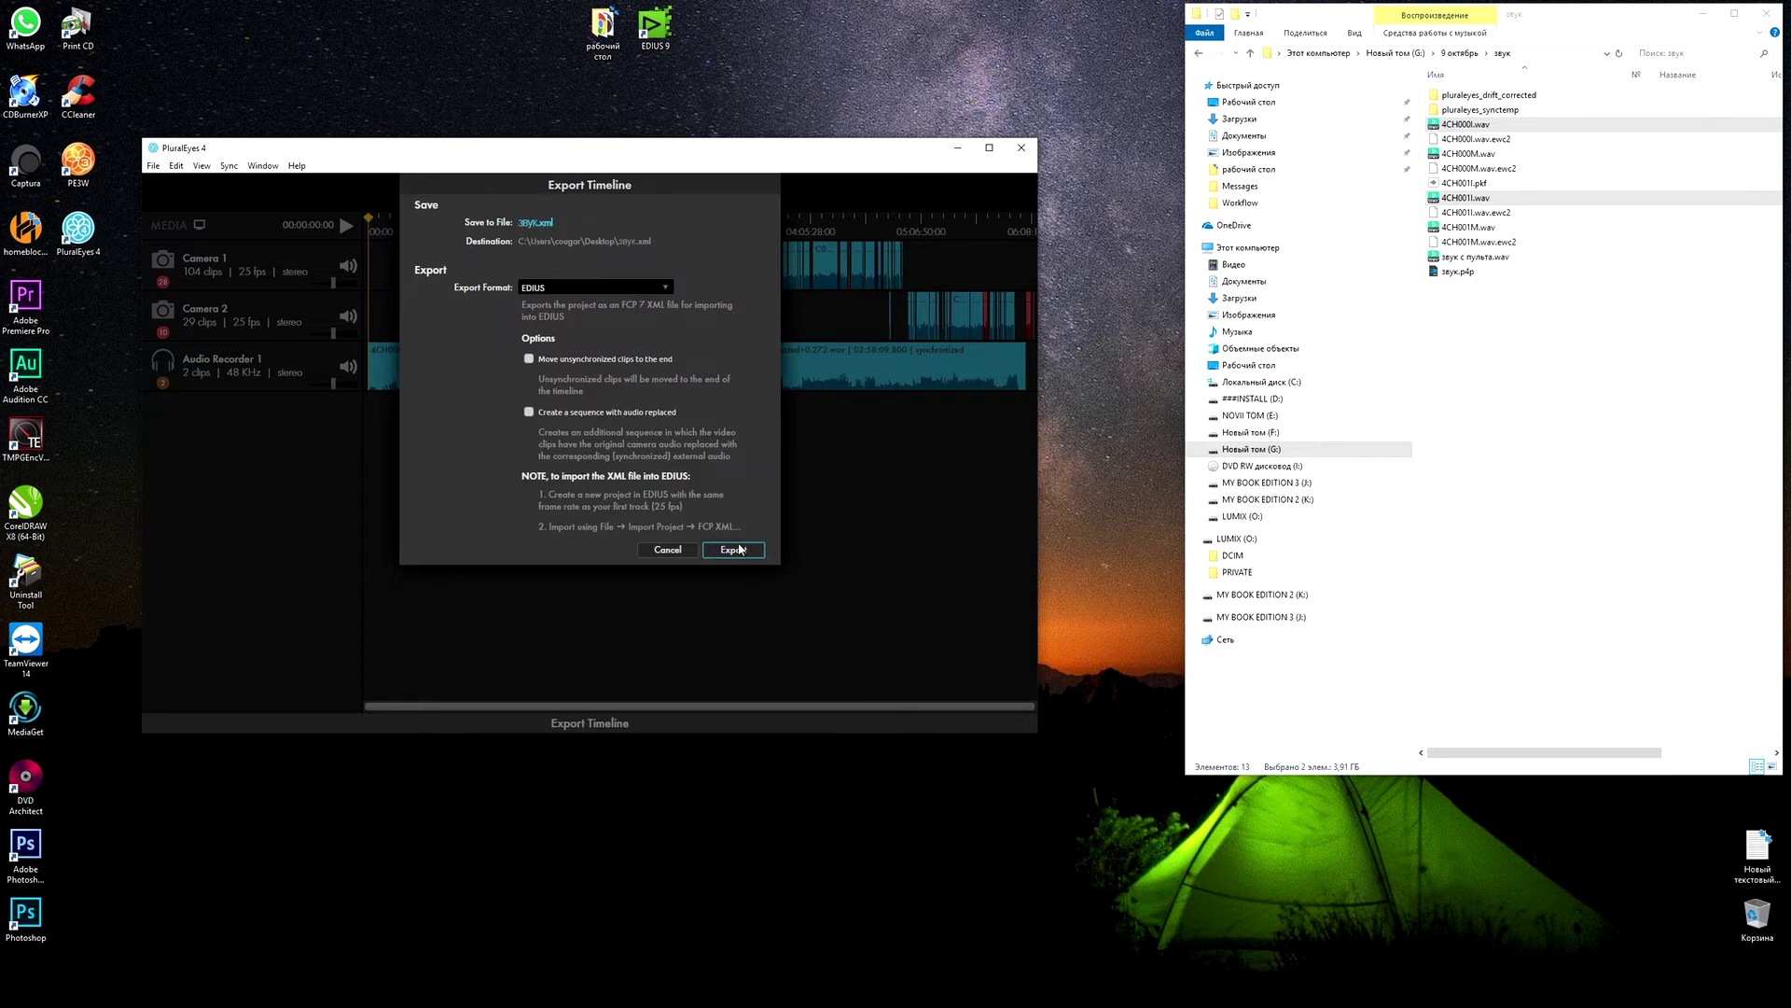
click(735, 549)
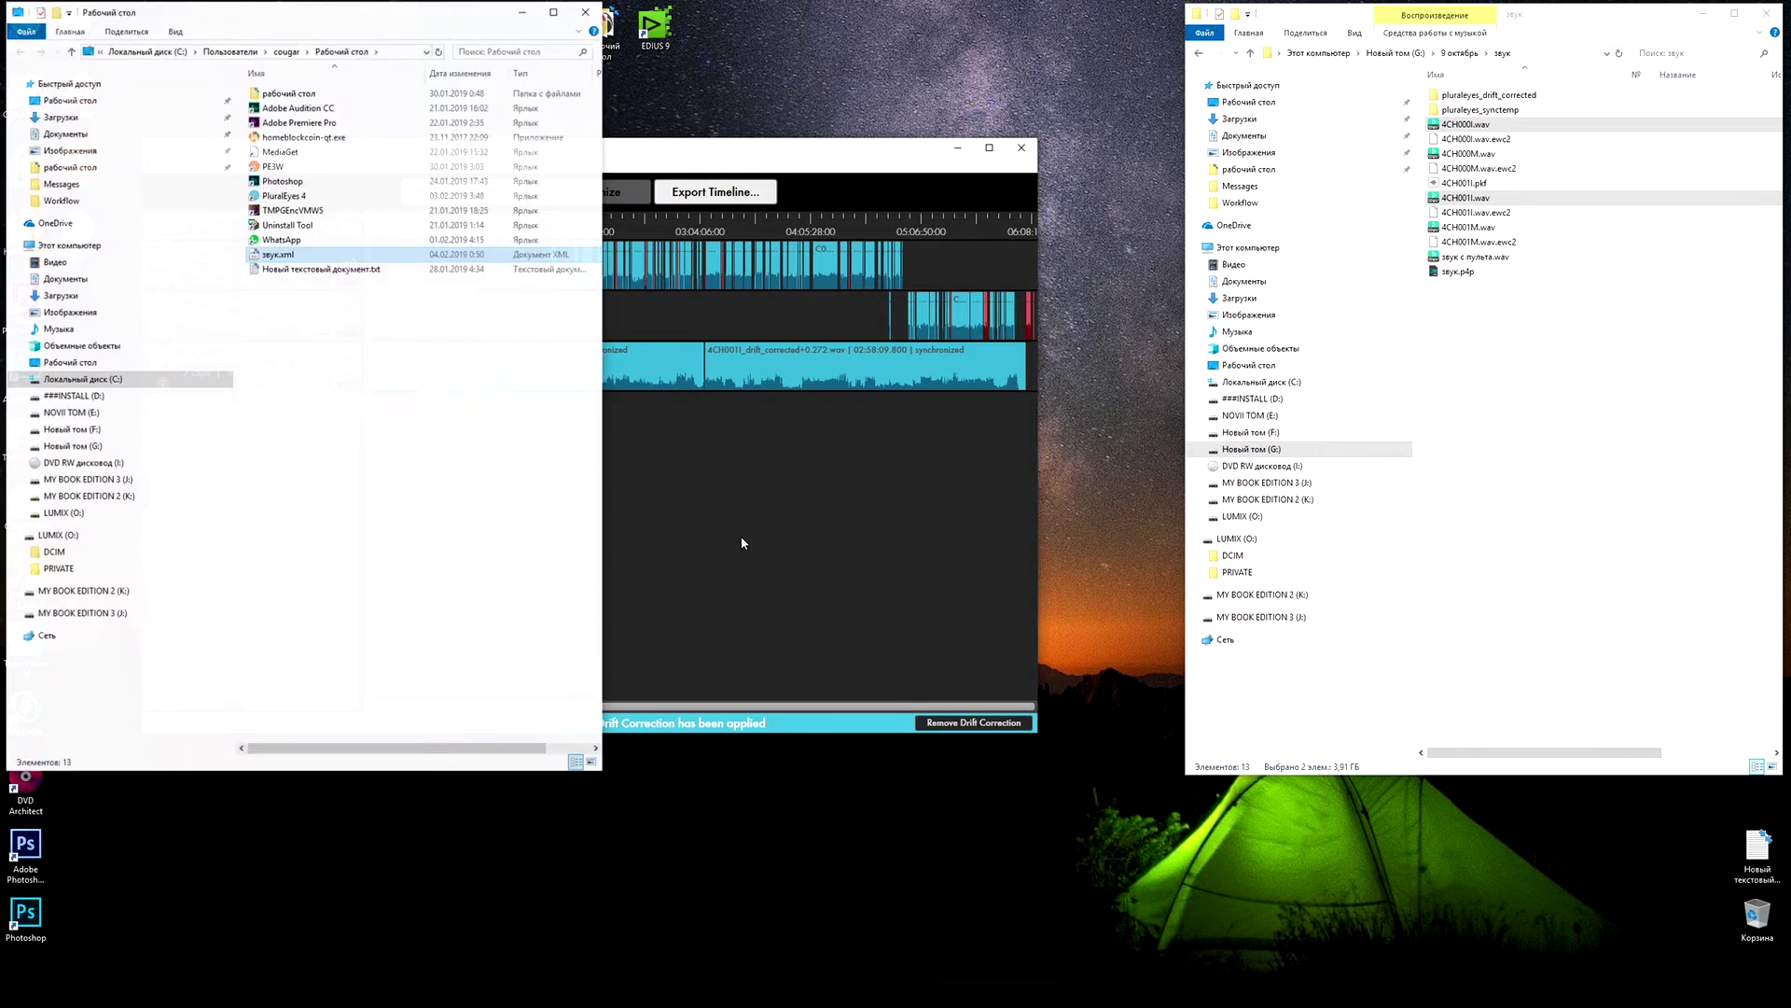
click(588, 11)
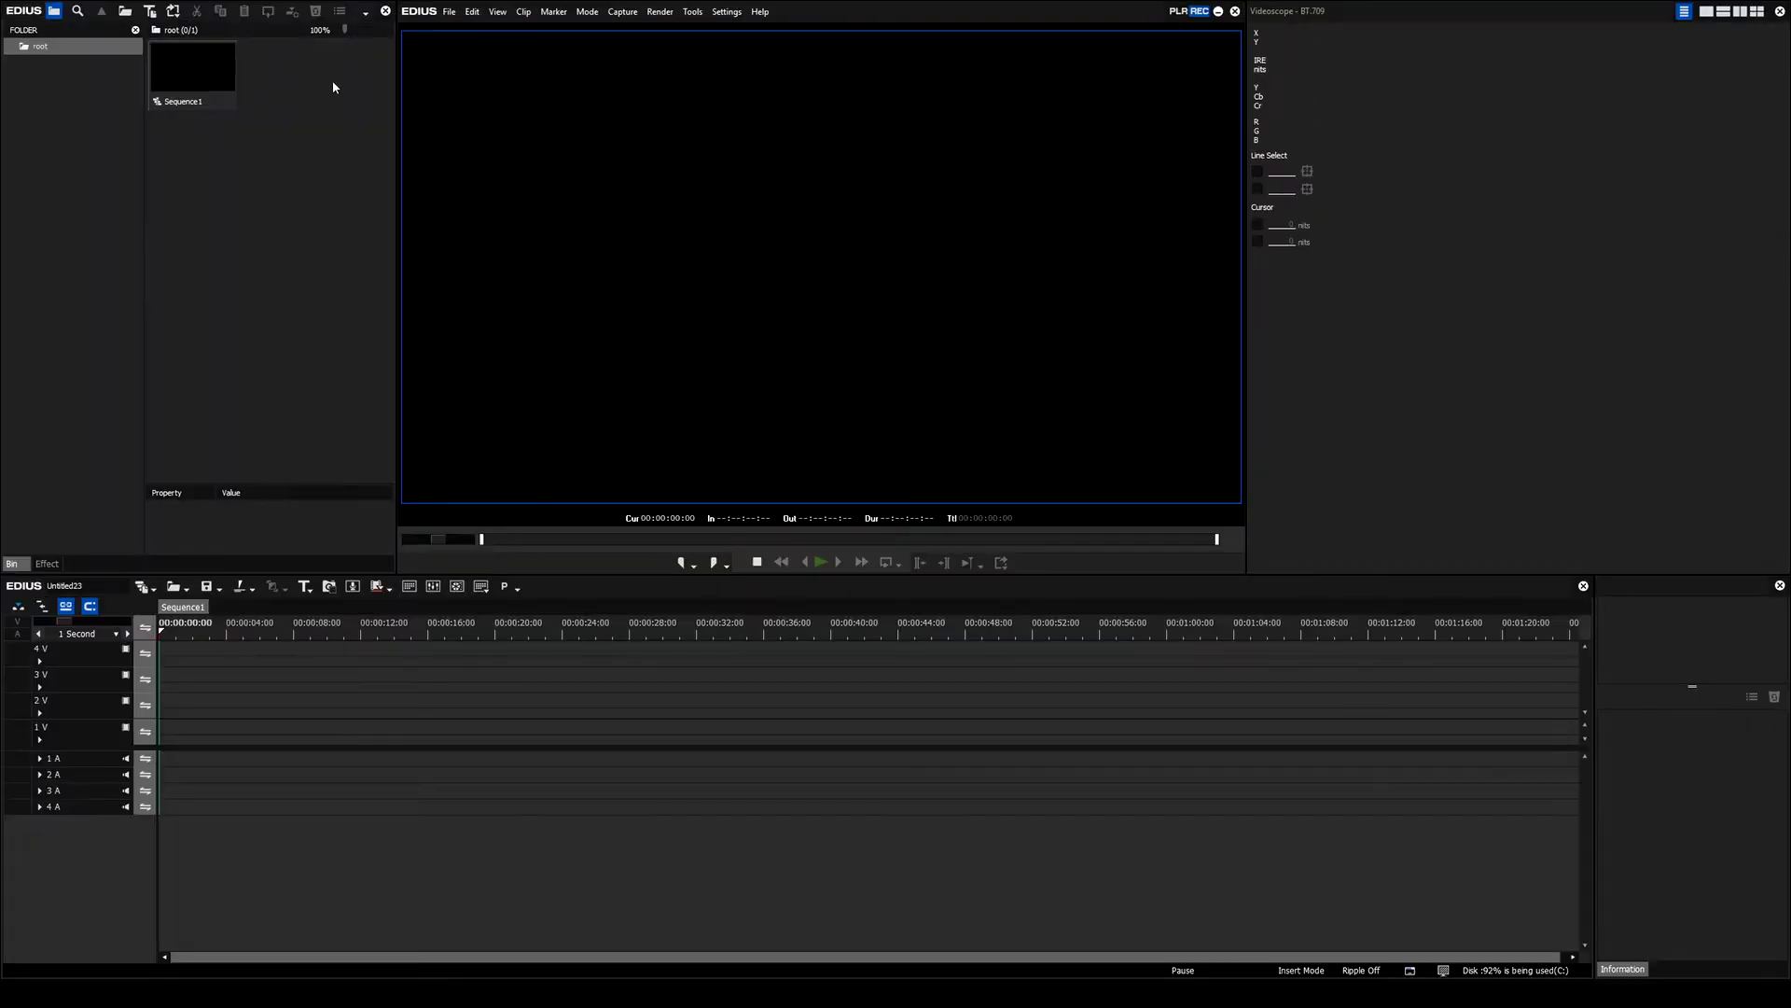
Step: Import звук.xml into EDIUS as an FCP XML project and show the contents of the звук bin
click(449, 11)
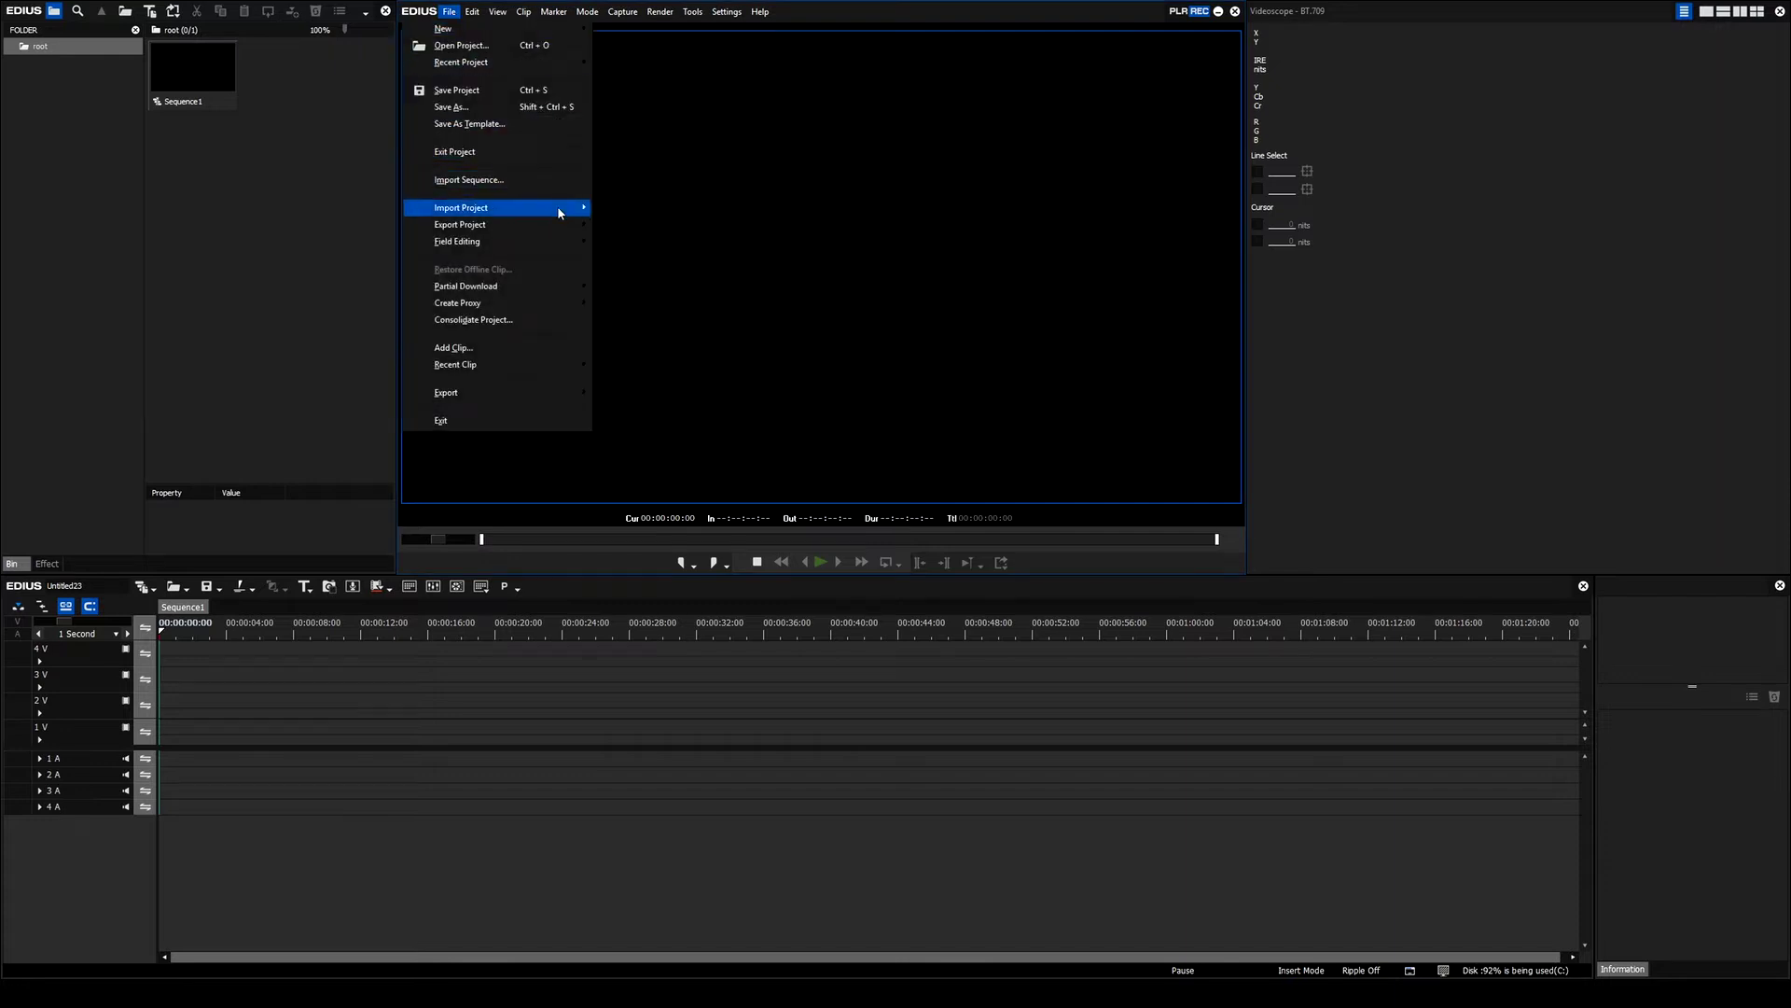
mouse_move(560, 212)
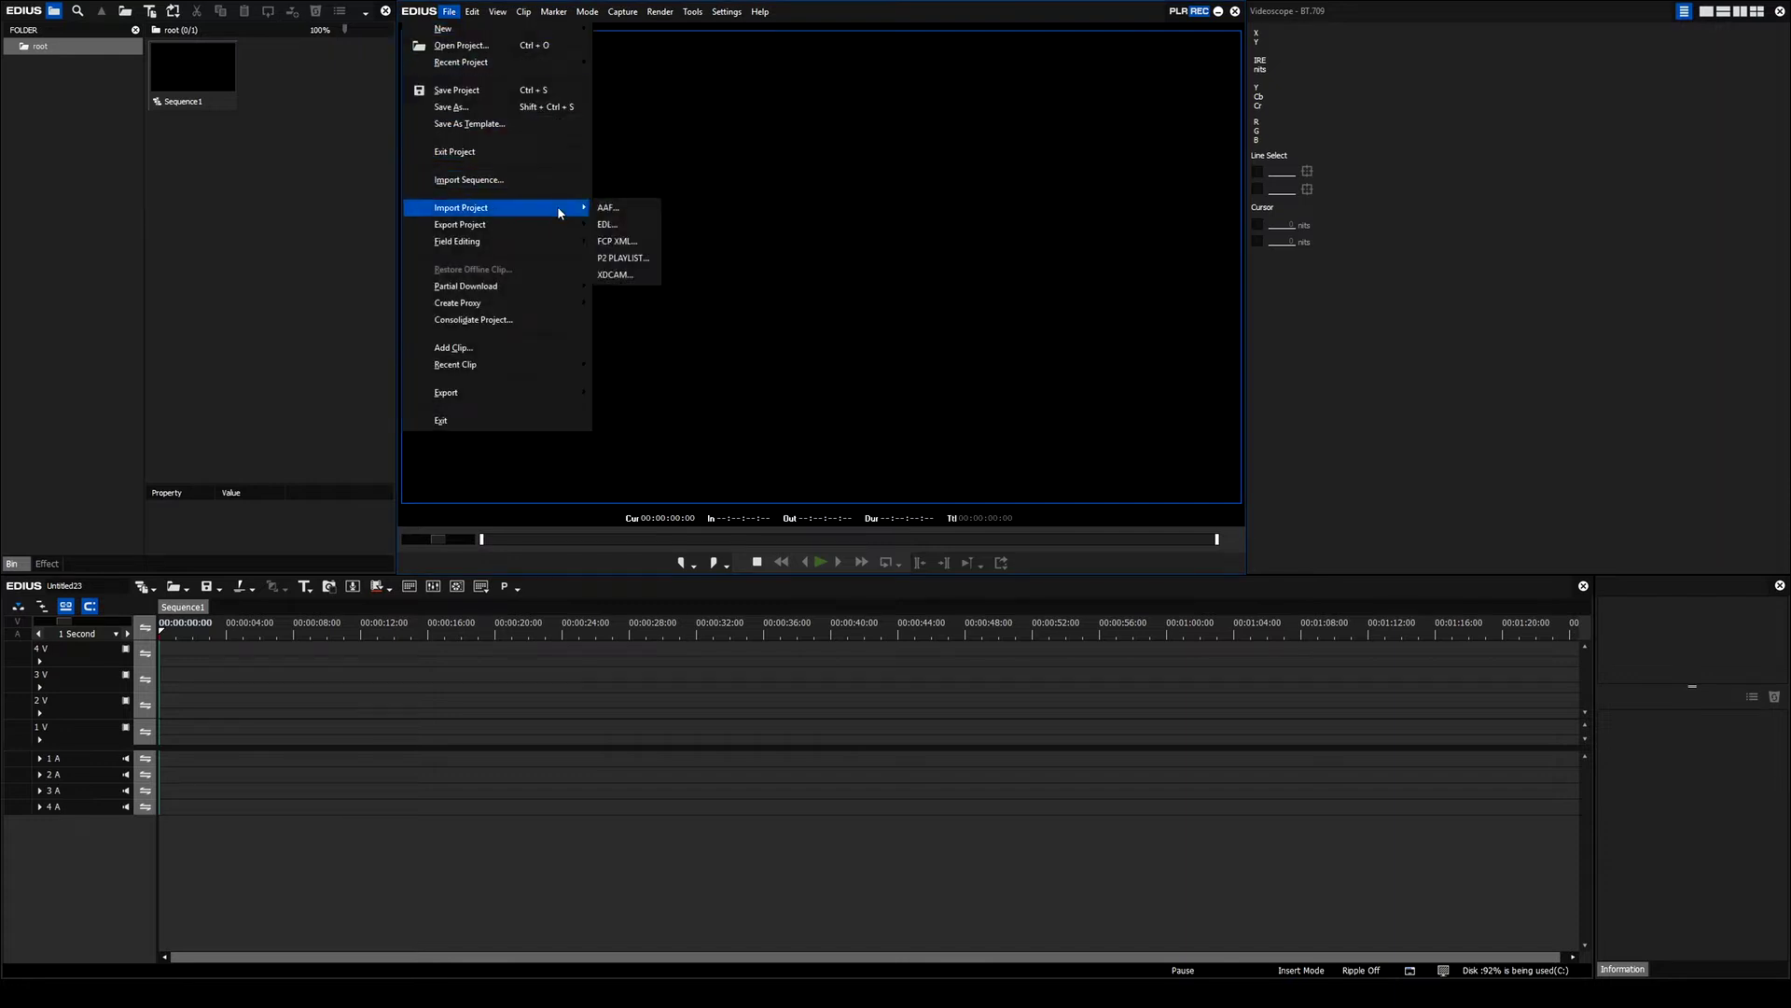
click(624, 244)
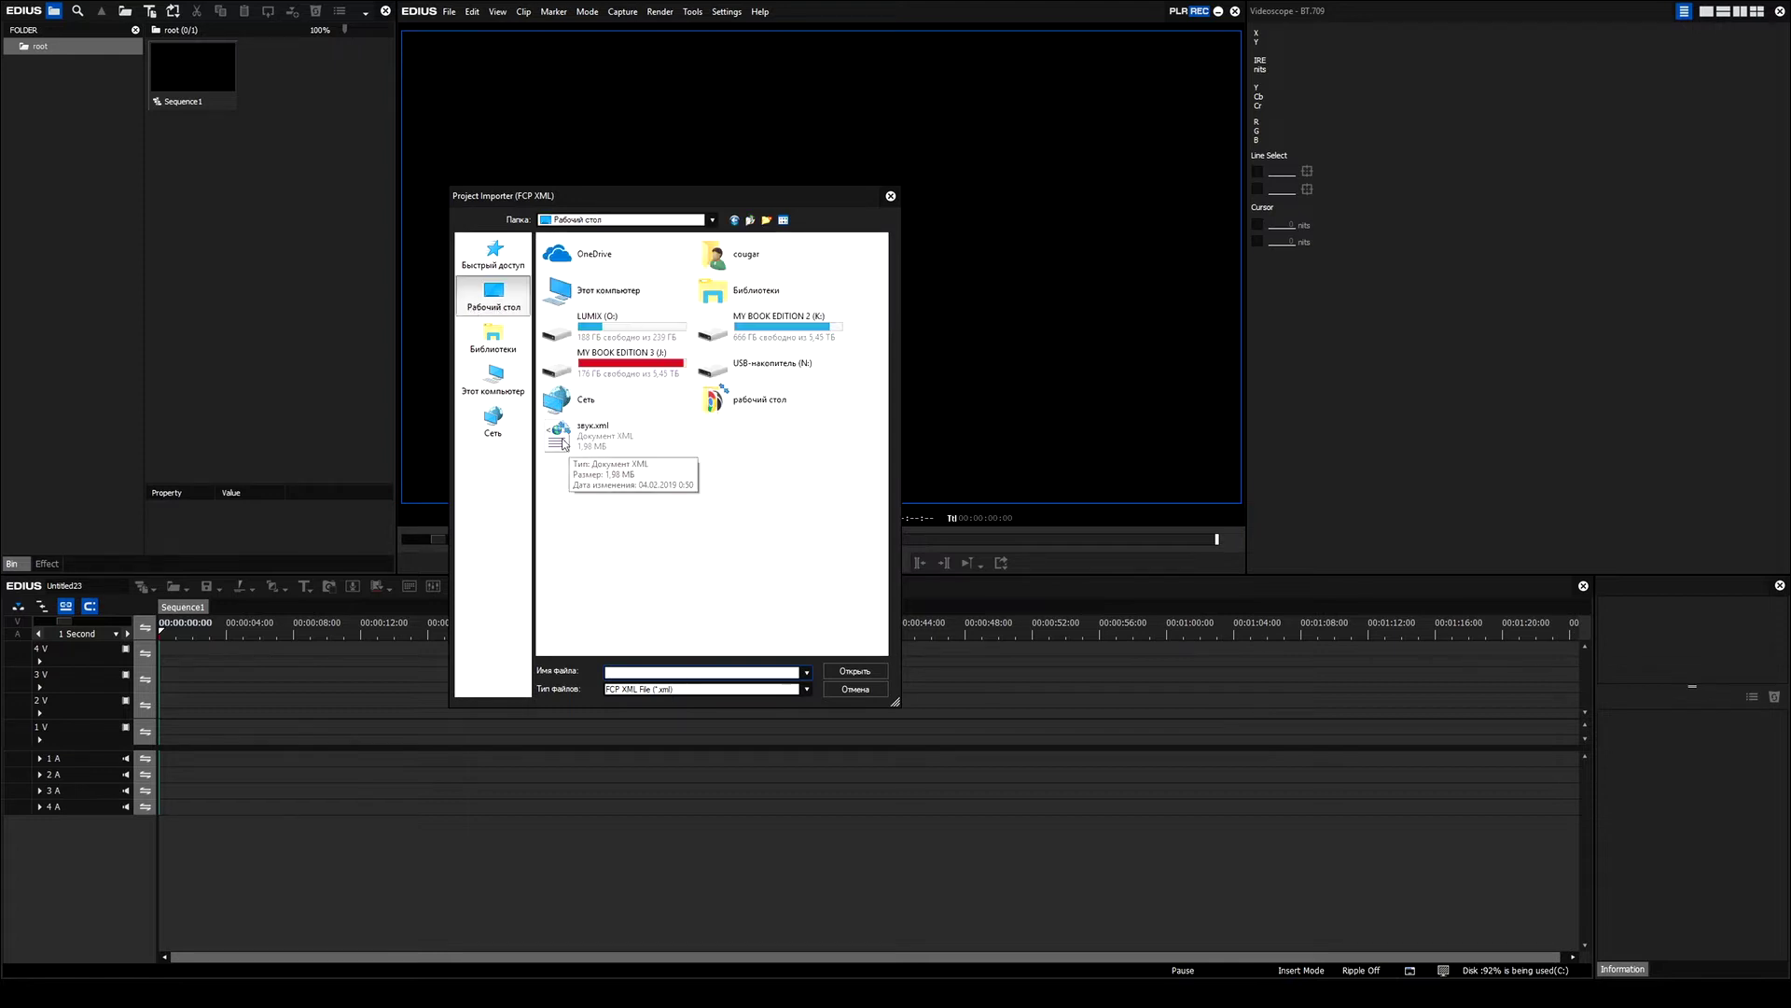
double_click(563, 444)
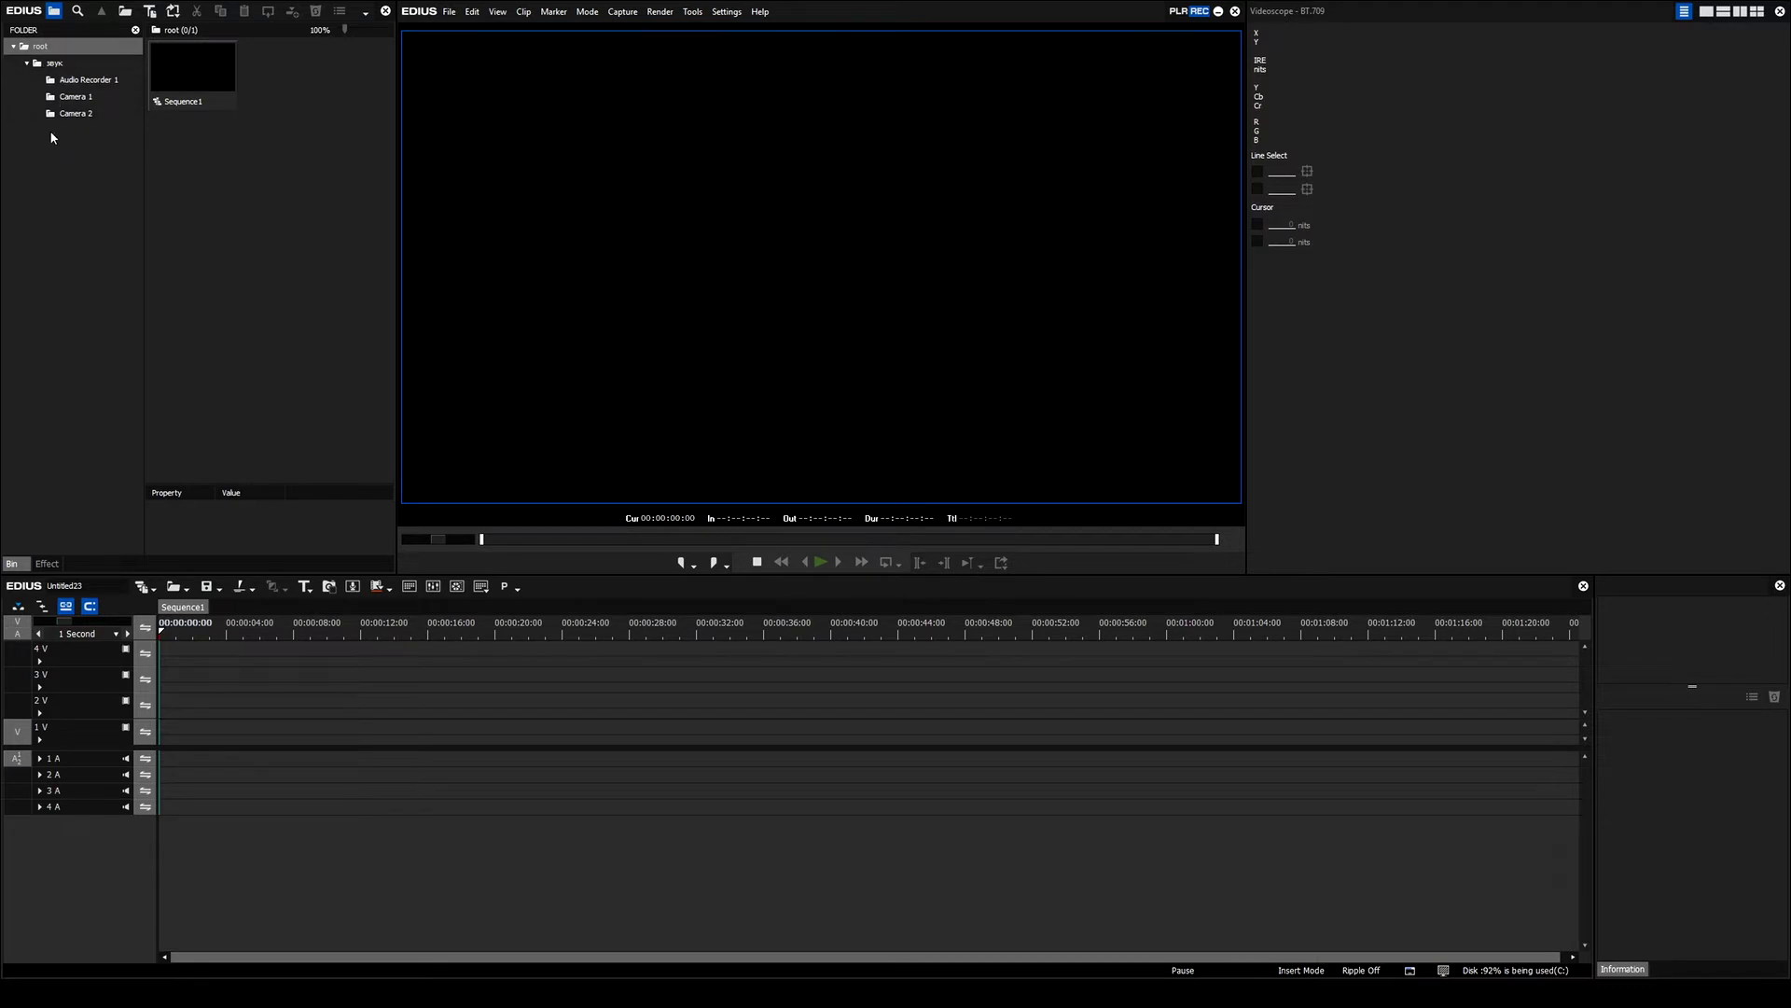
click(58, 65)
Step: Open Synced Sequence fitted to the timeline and confirm the 25.00 frame rate in Project Settings
double_click(215, 69)
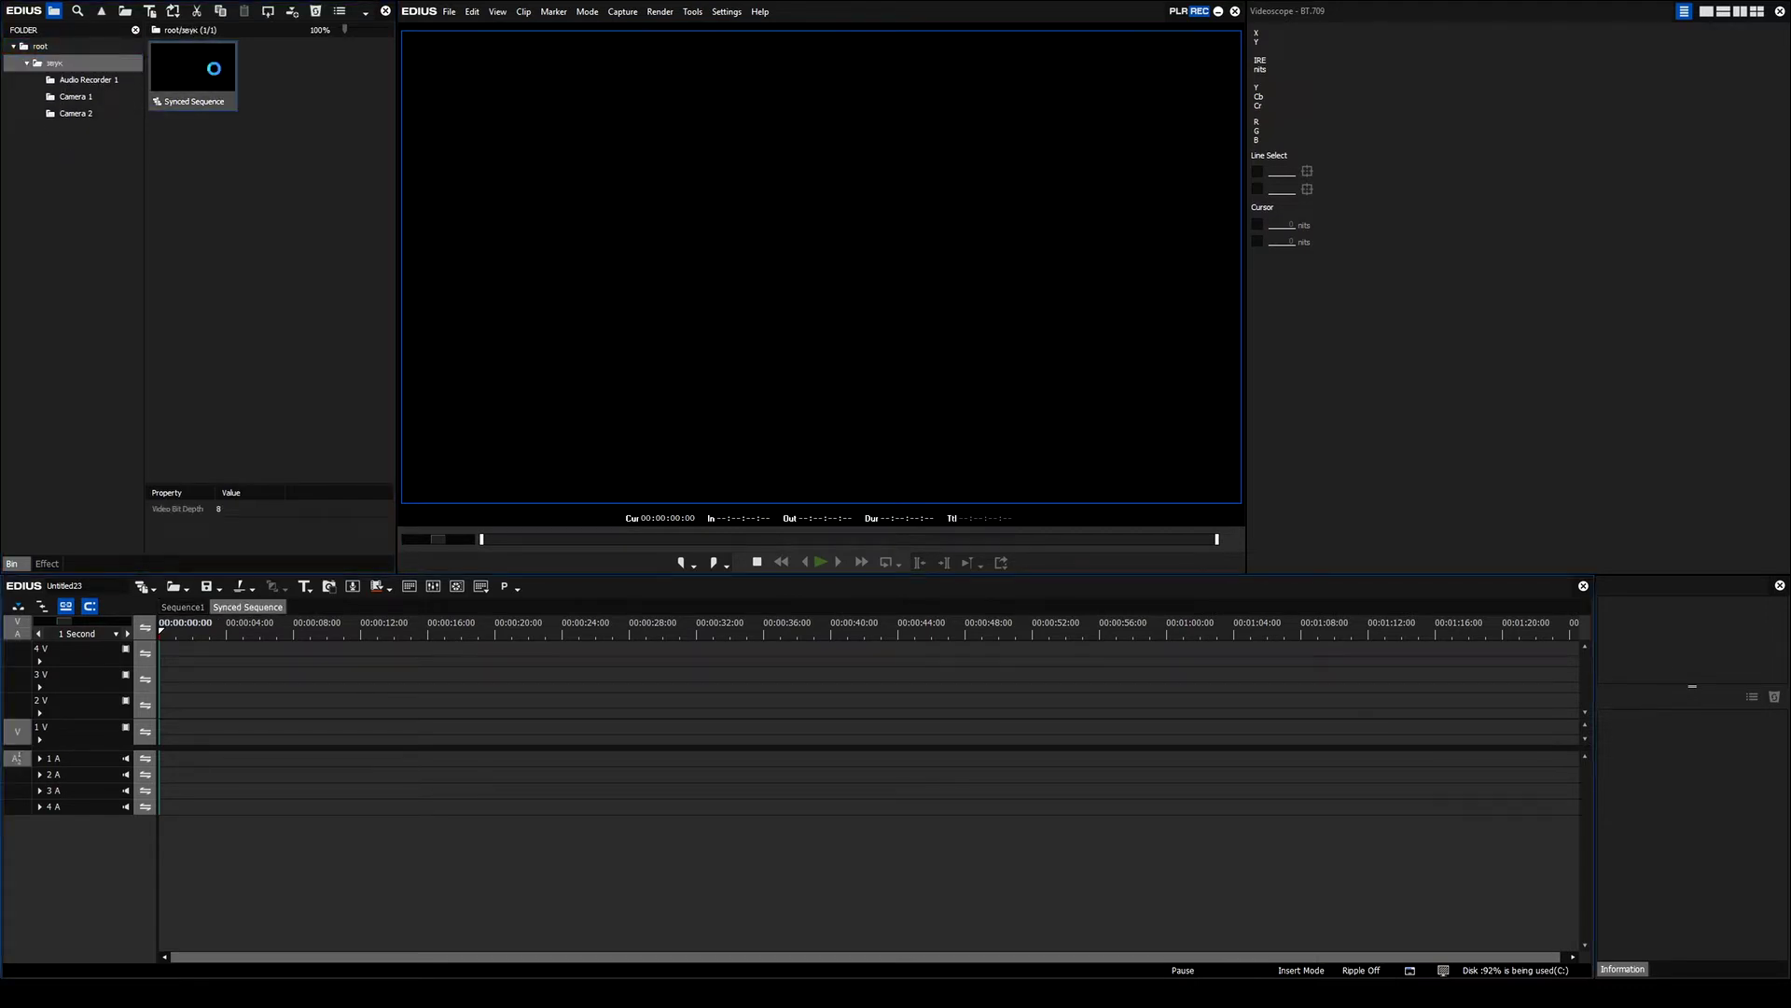
key(ctrl+0)
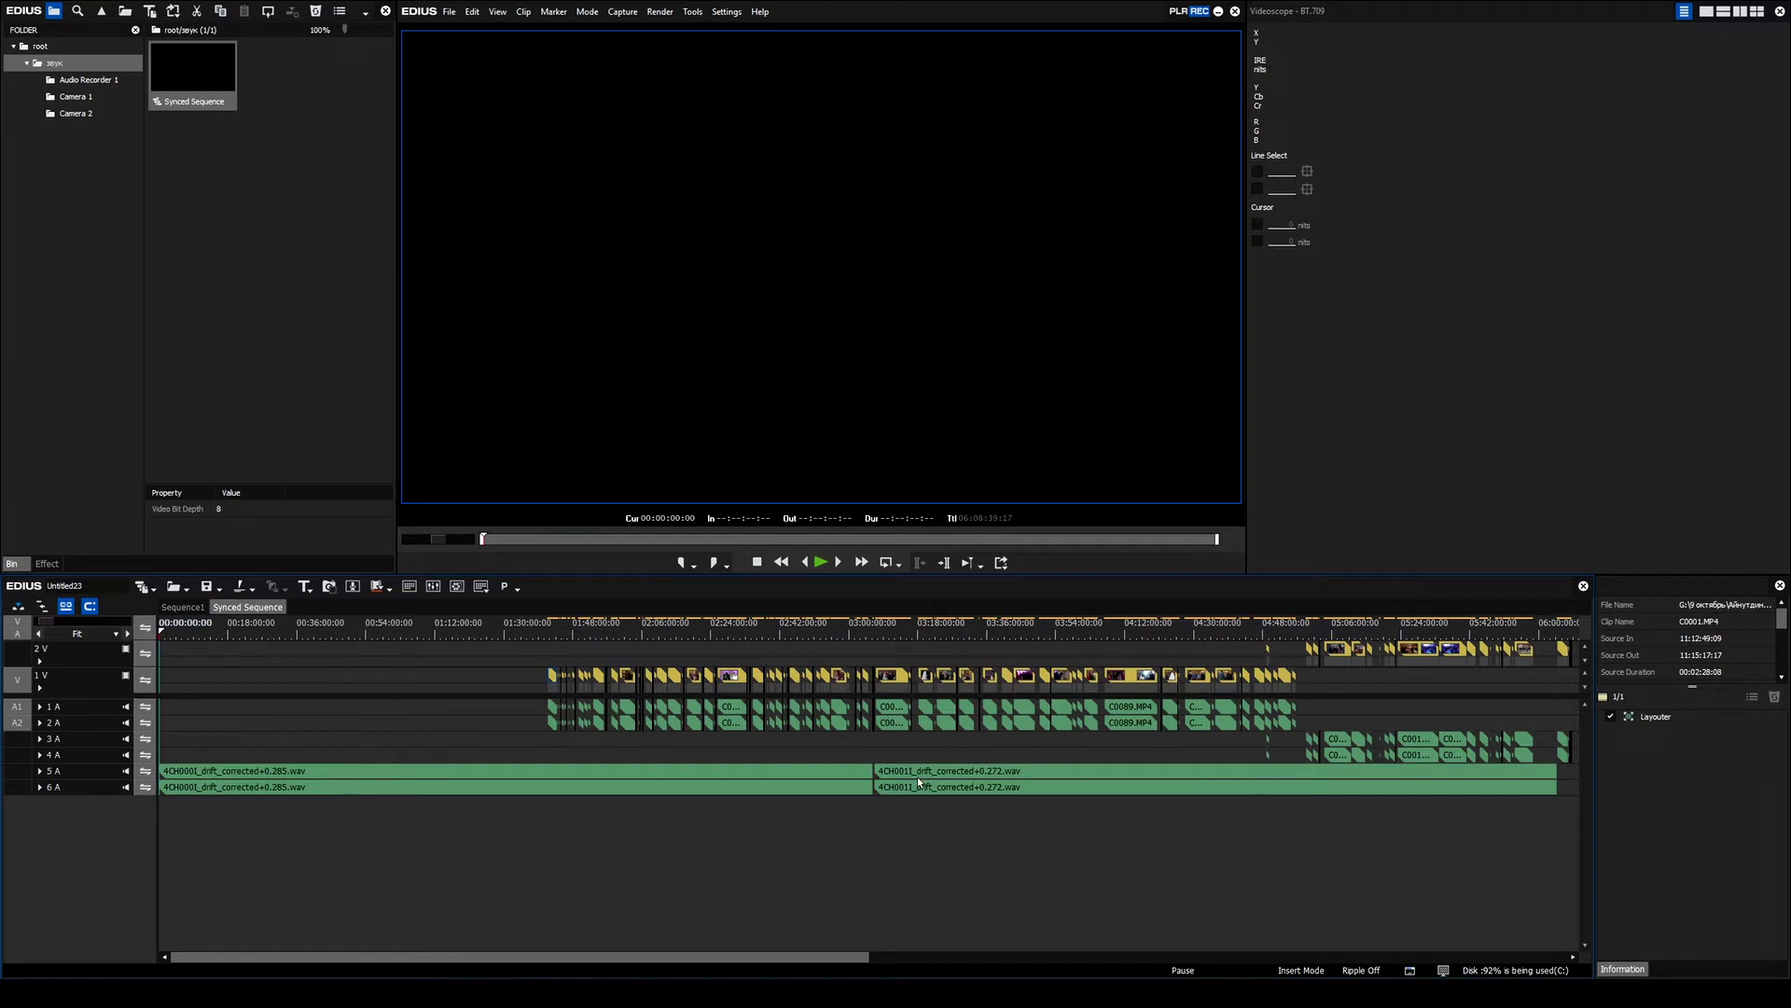
click(727, 11)
click(765, 79)
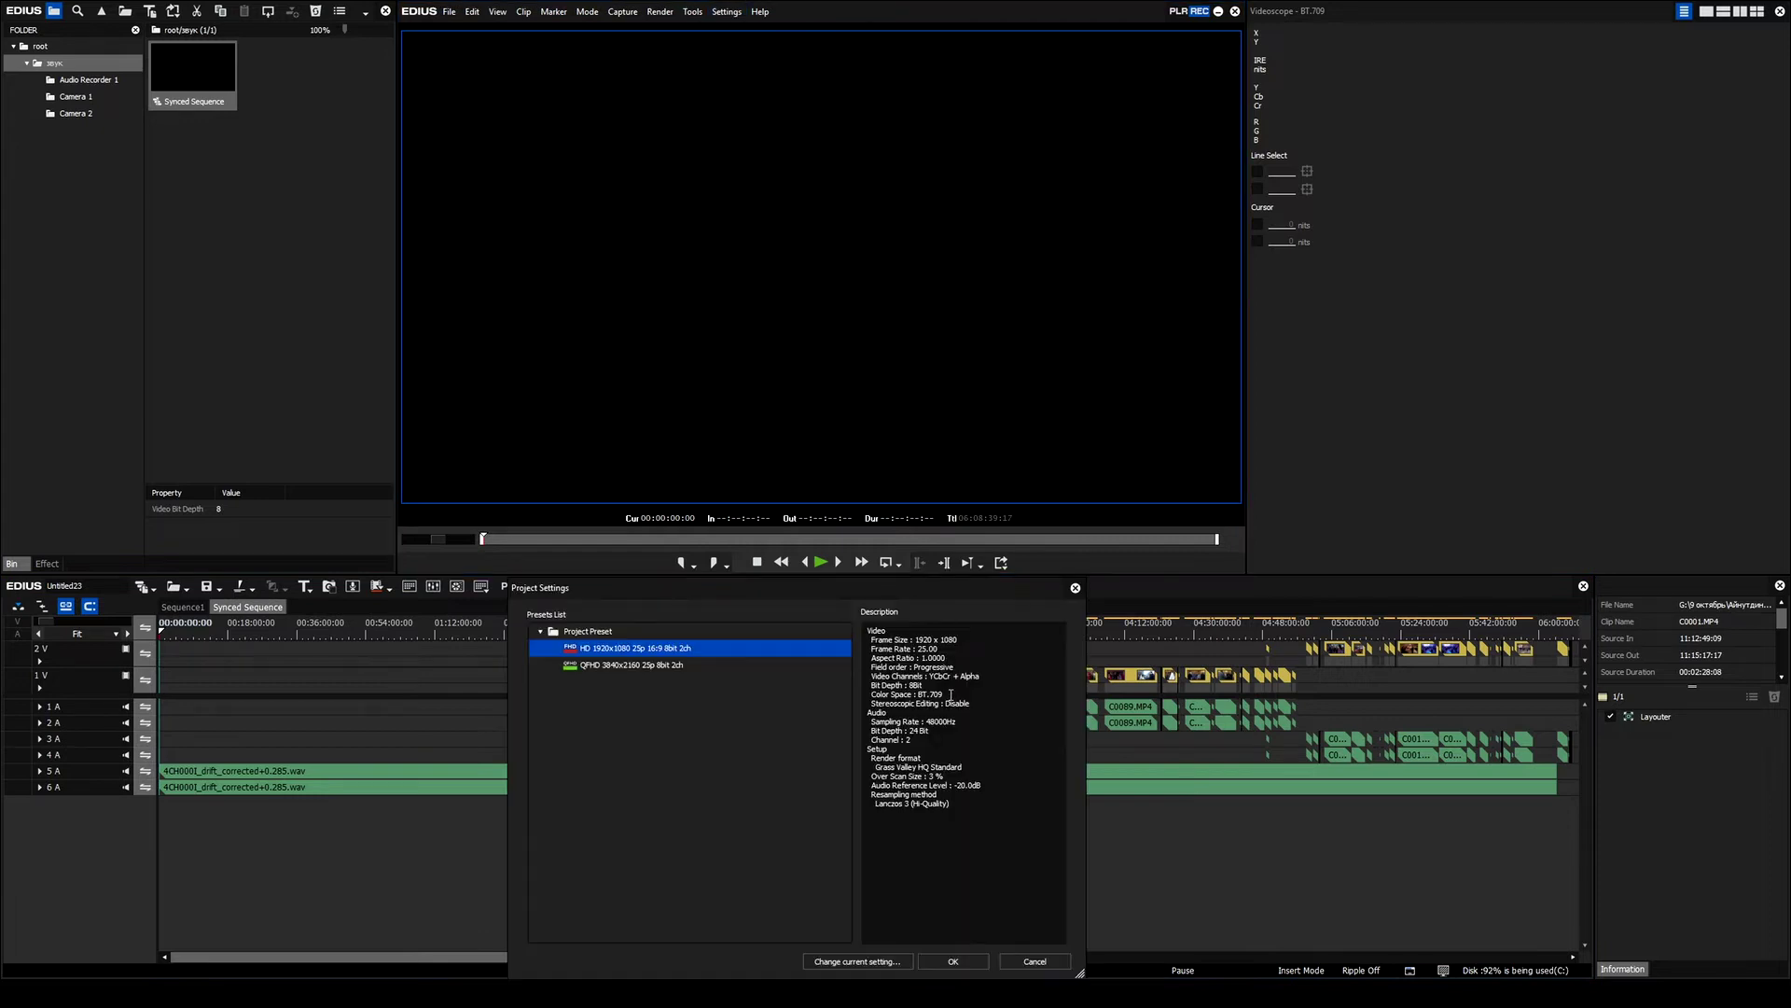
double_click(929, 648)
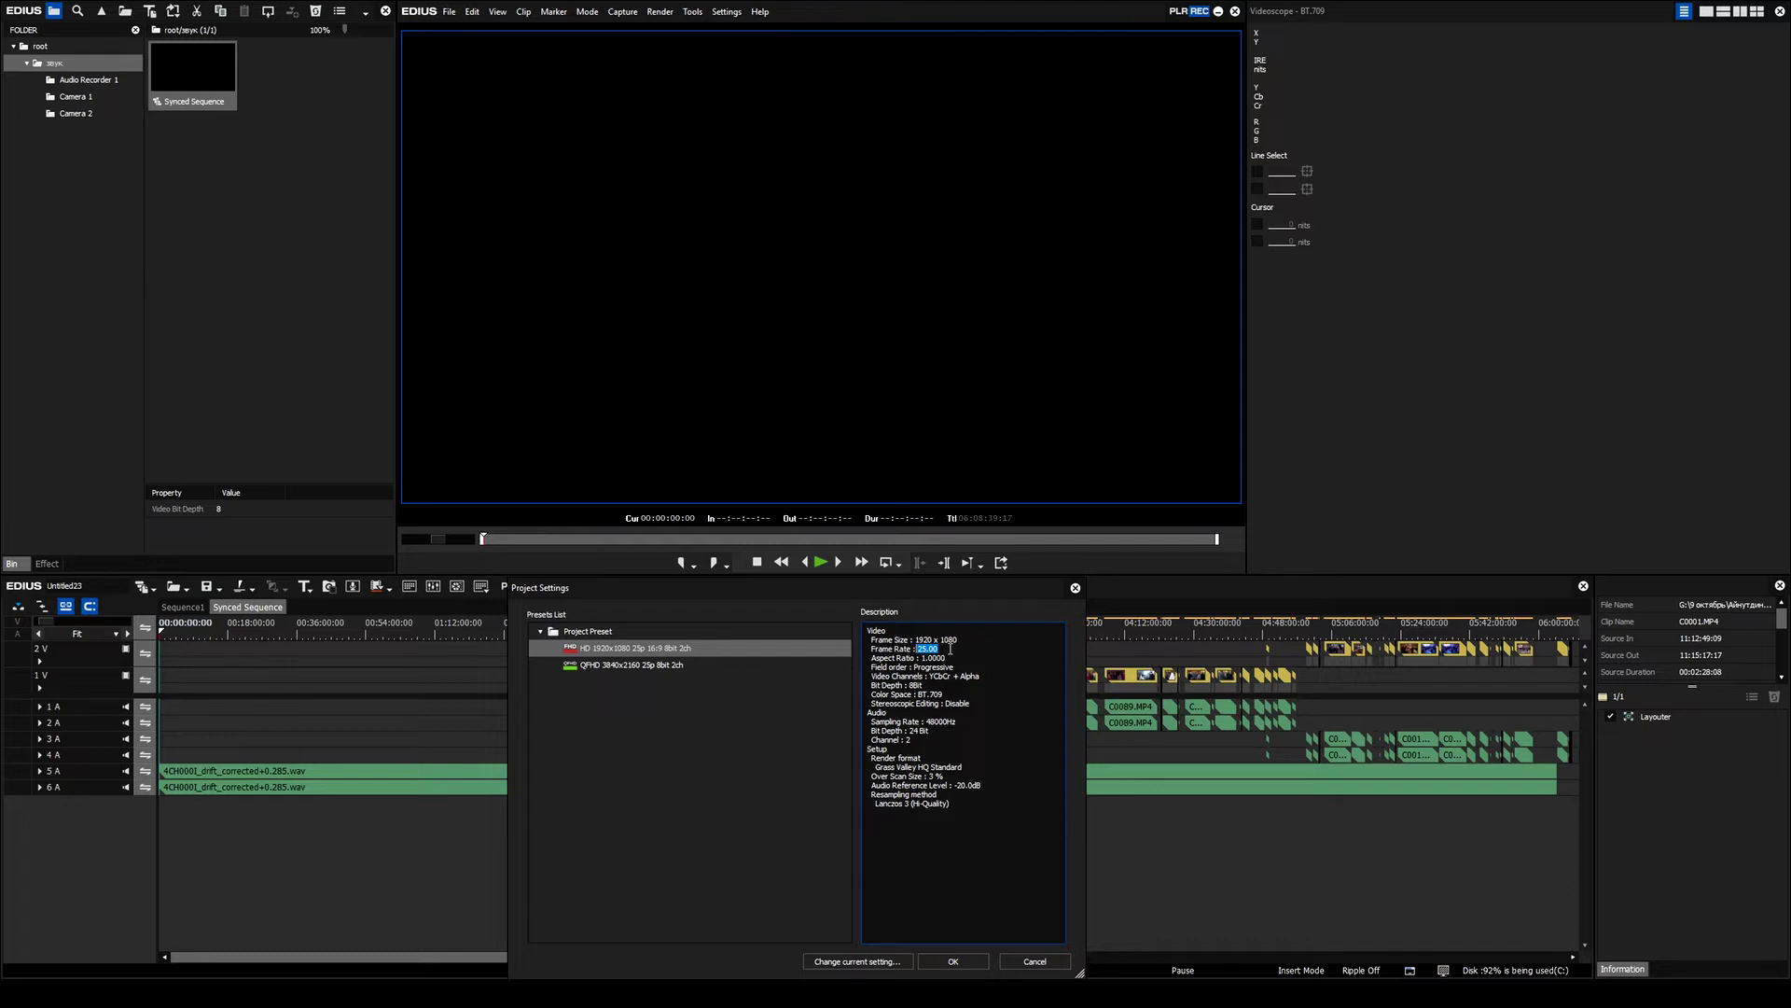
drag(950, 649, 871, 648)
click(943, 650)
Step: Close Project Settings and minimize EDIUS to bring PluralEyes back into view
click(1075, 588)
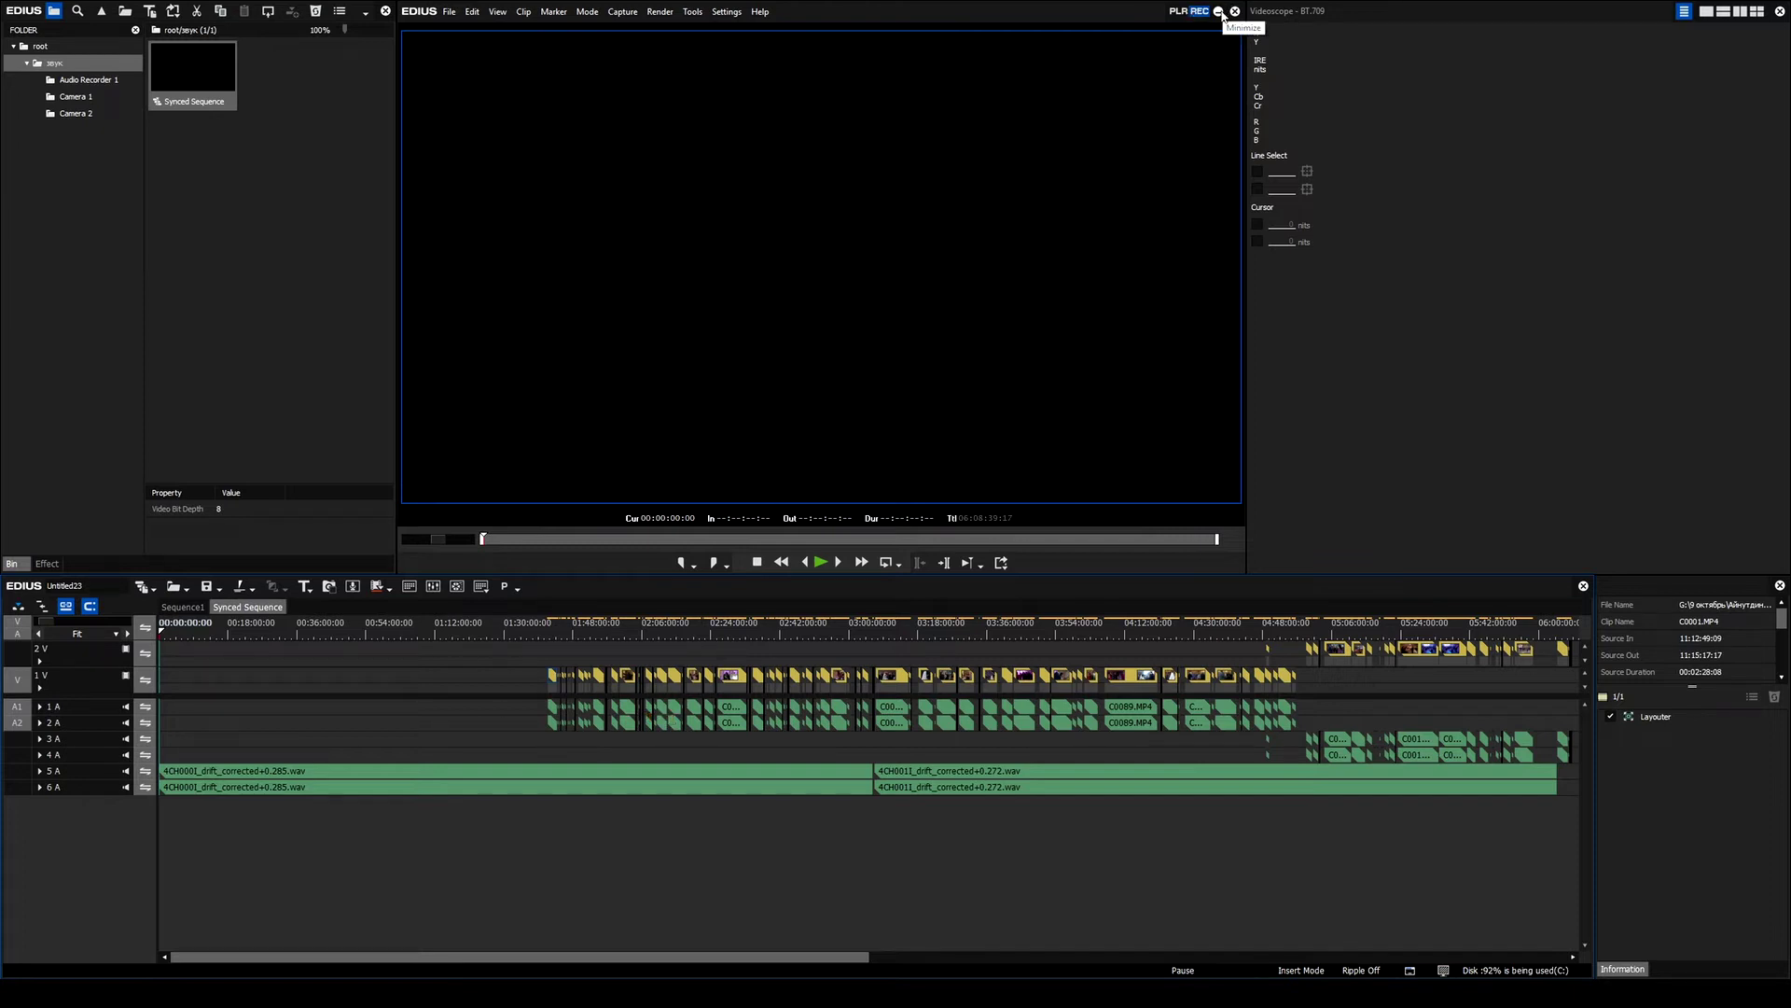
click(1219, 12)
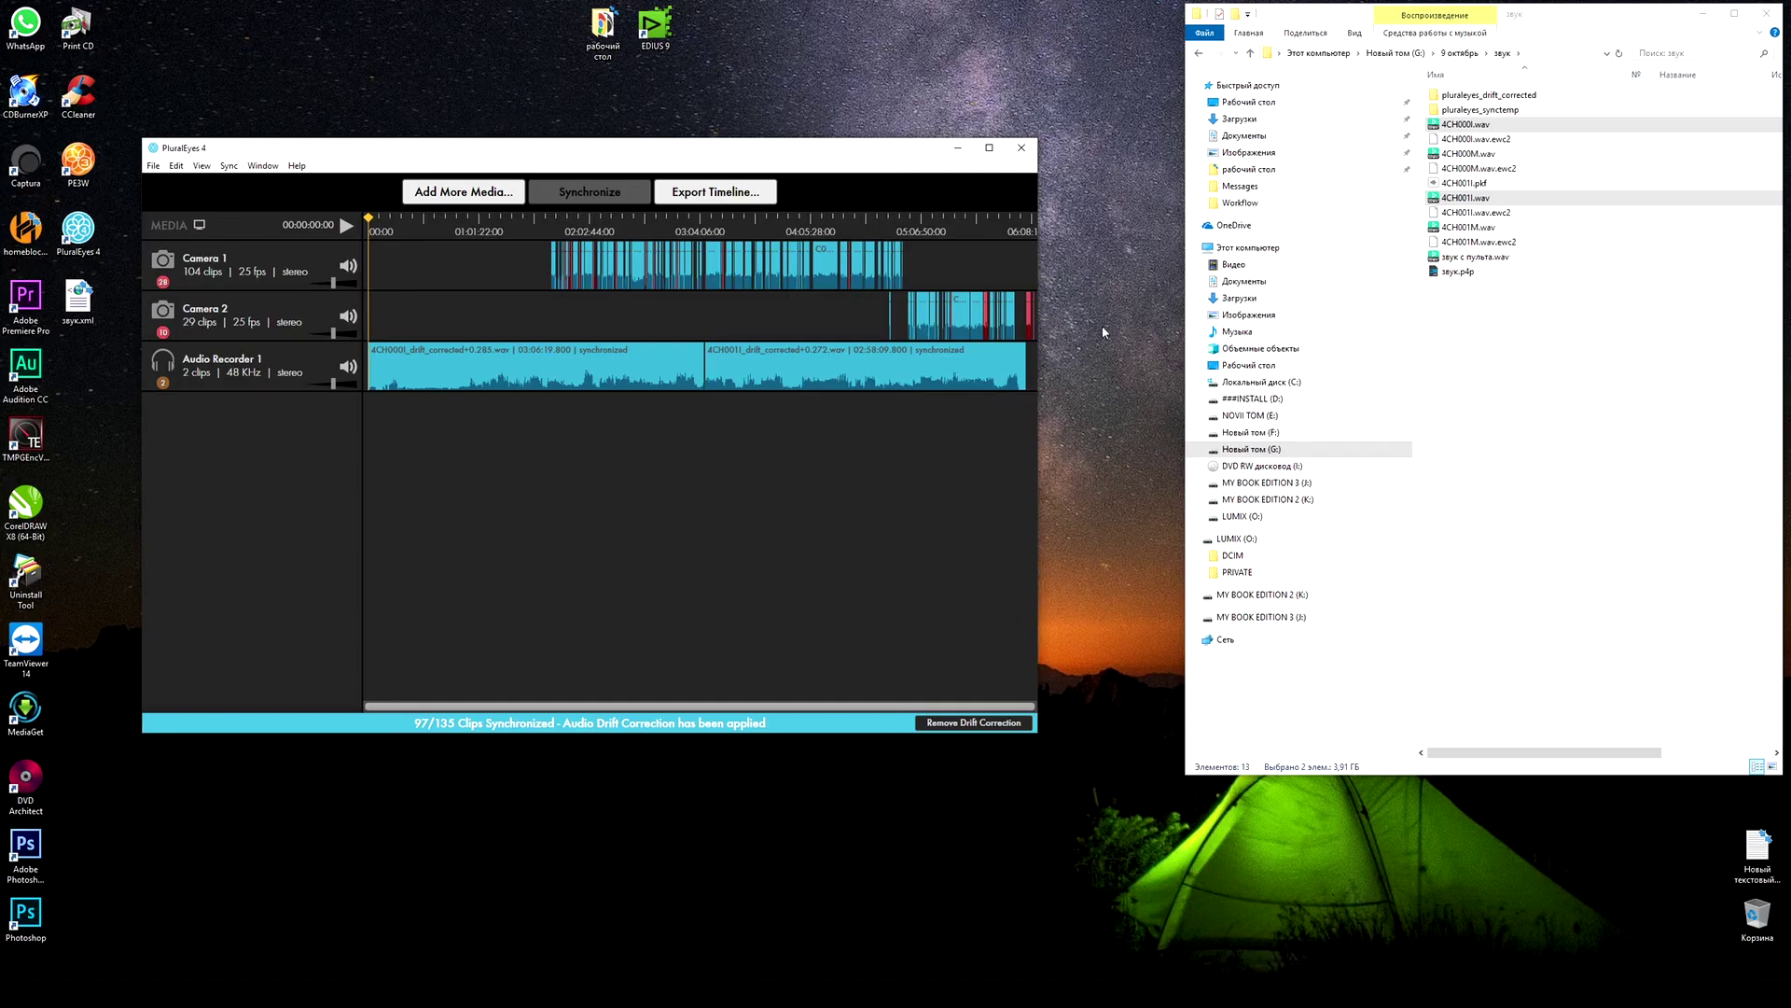
drag(792, 148, 779, 134)
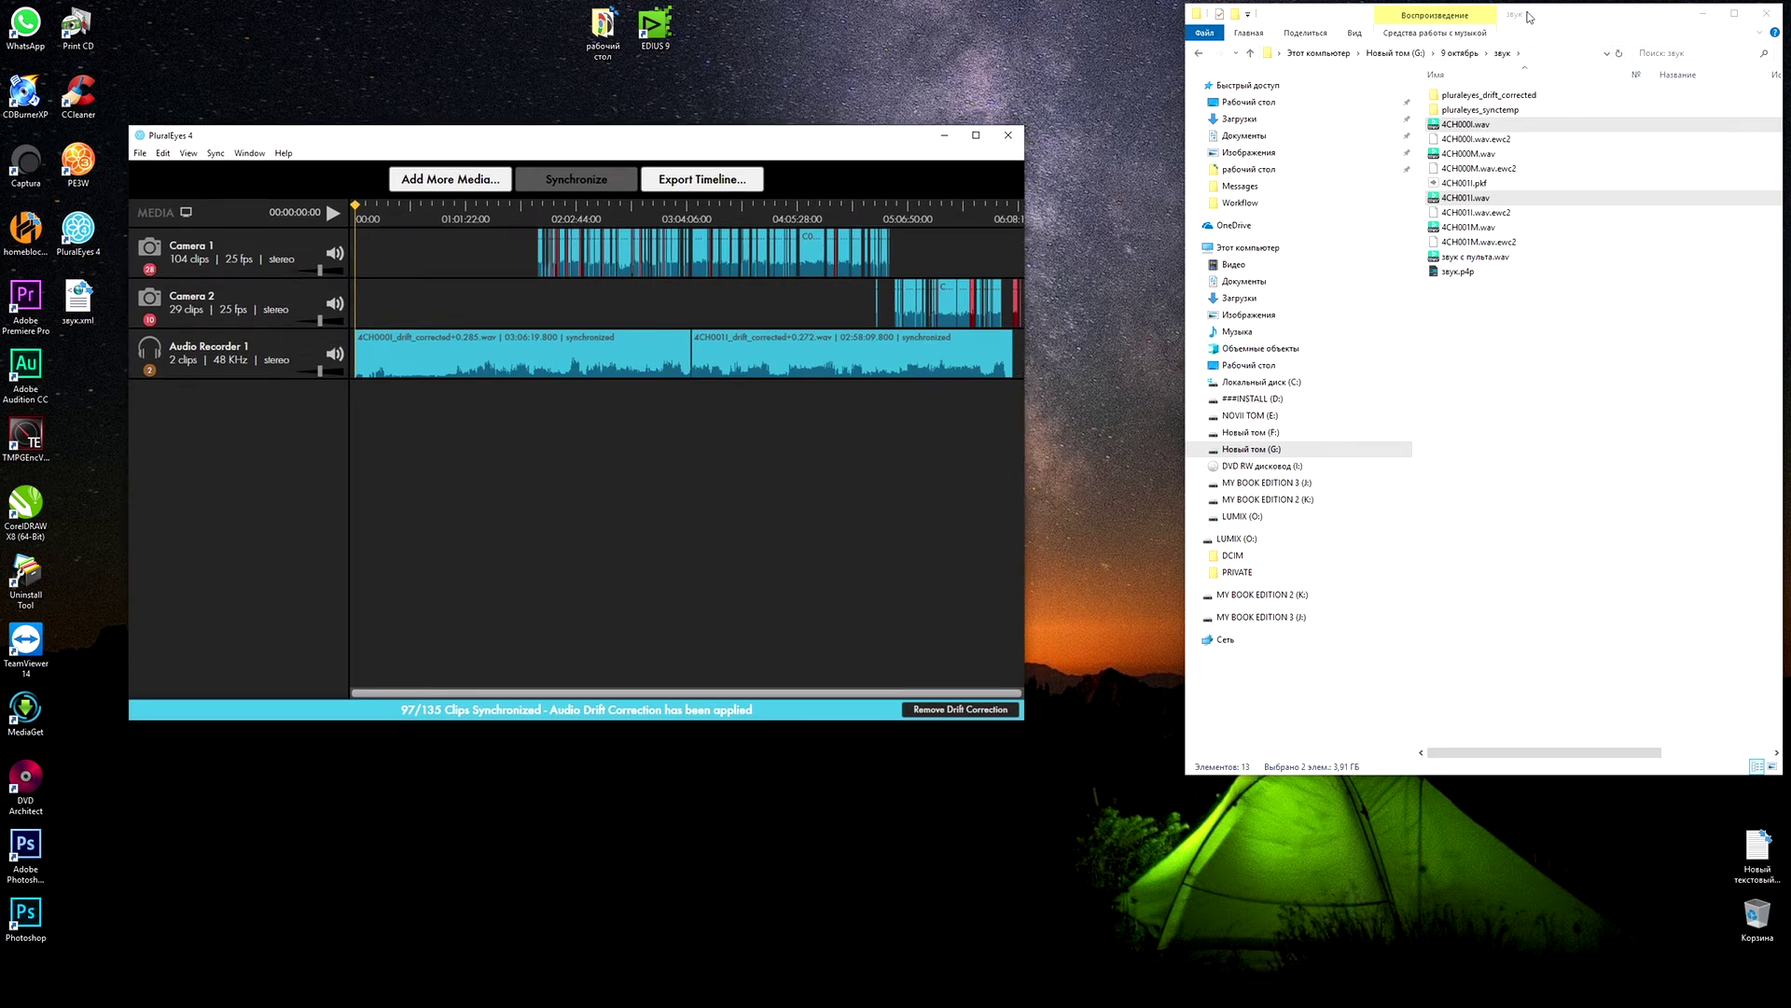
Step: Add clip C0004.MP4 from the Имашка folder to PluralEyes as a new Camera 3 track
click(1459, 56)
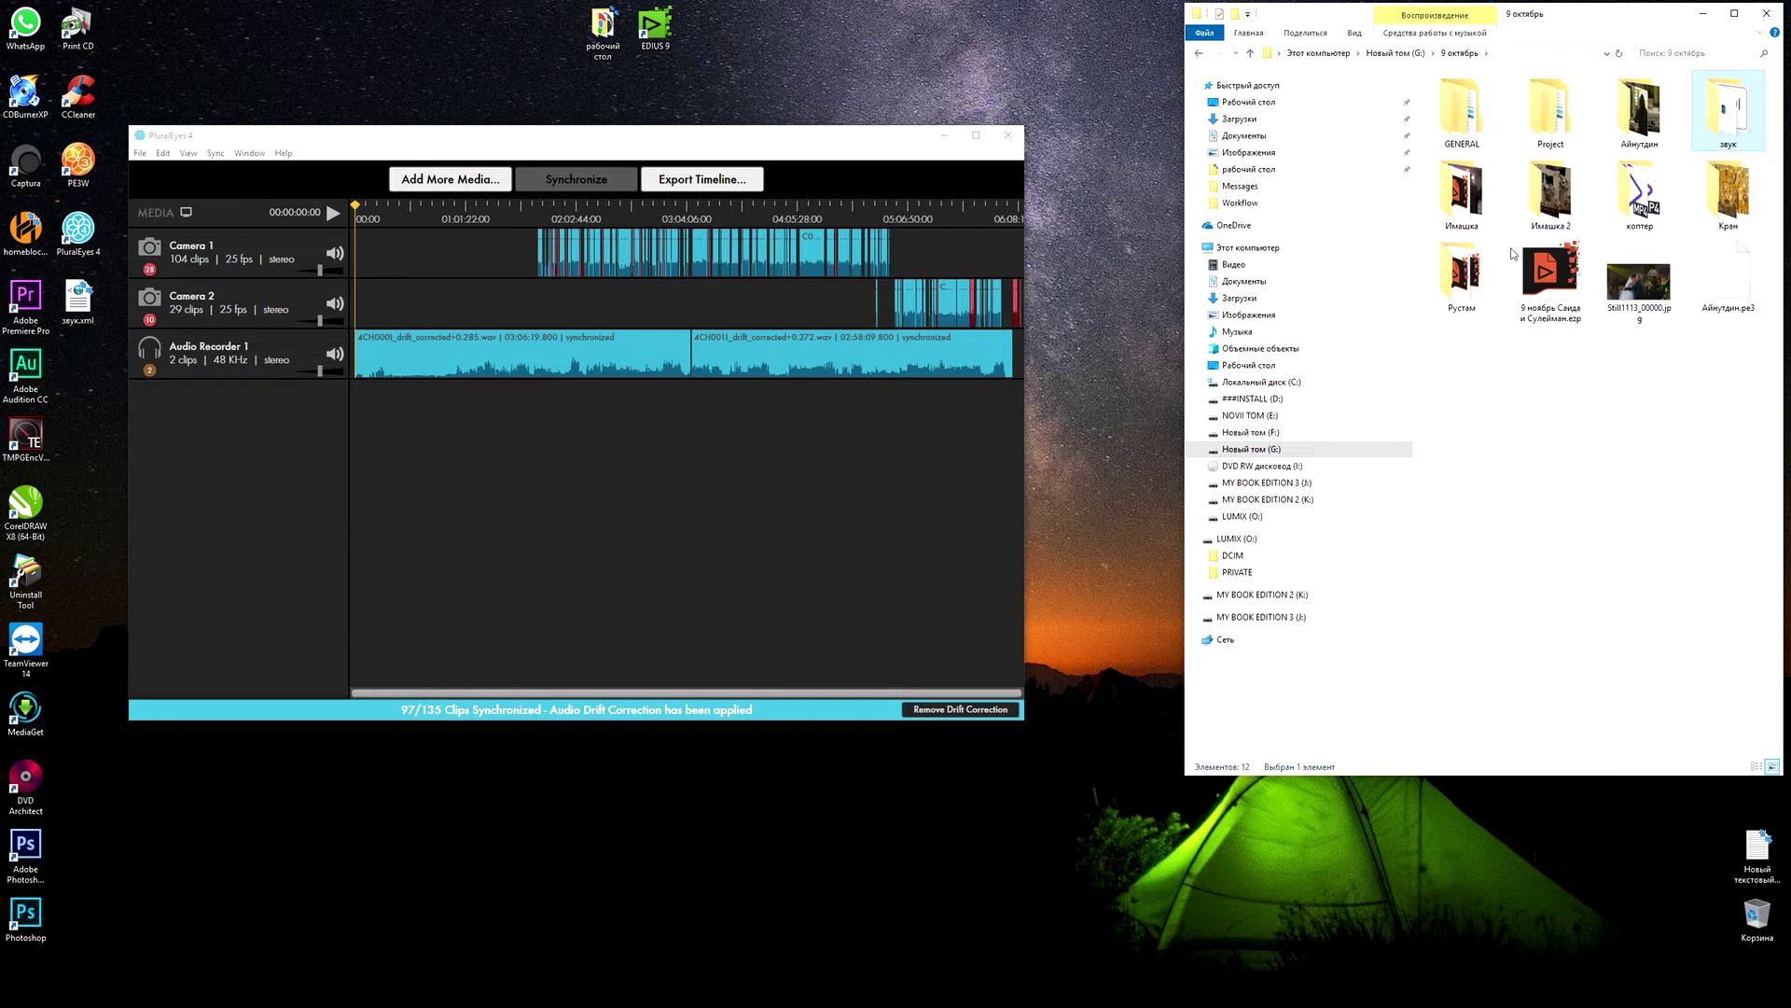
click(1467, 198)
double_click(1467, 198)
mouse_move(1461, 112)
mouse_down()
mouse_move(348, 506)
mouse_move(258, 439)
mouse_up()
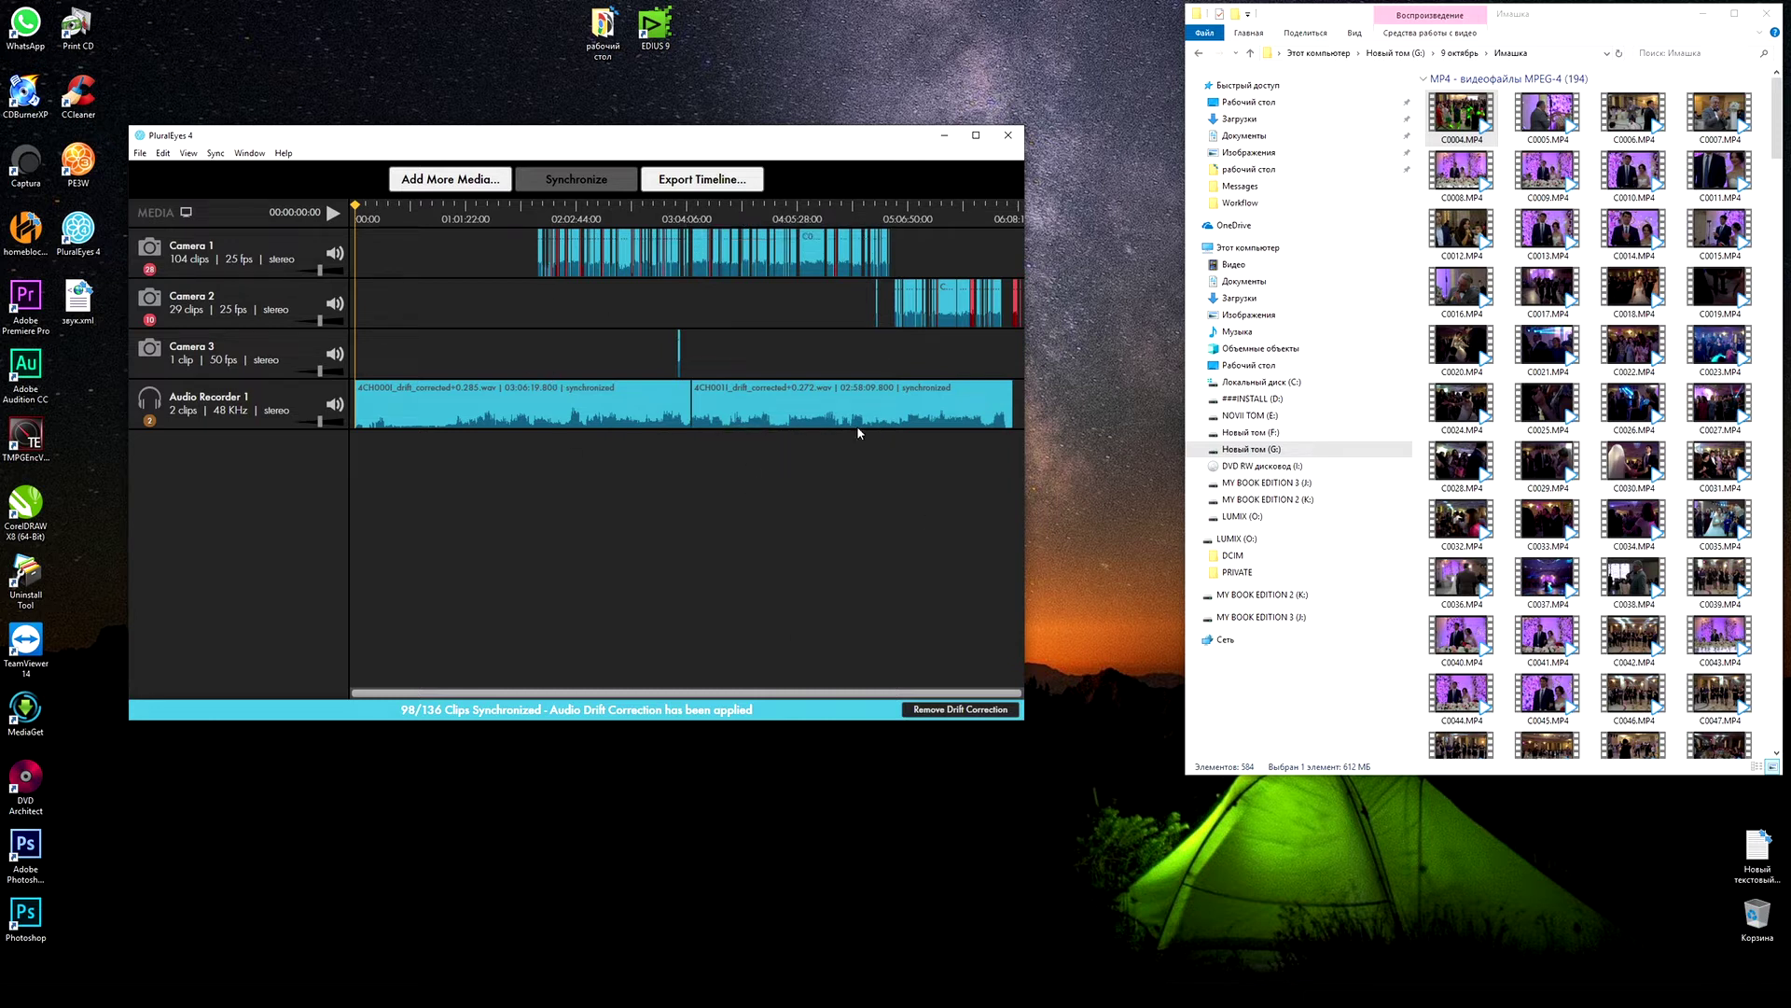
click(713, 180)
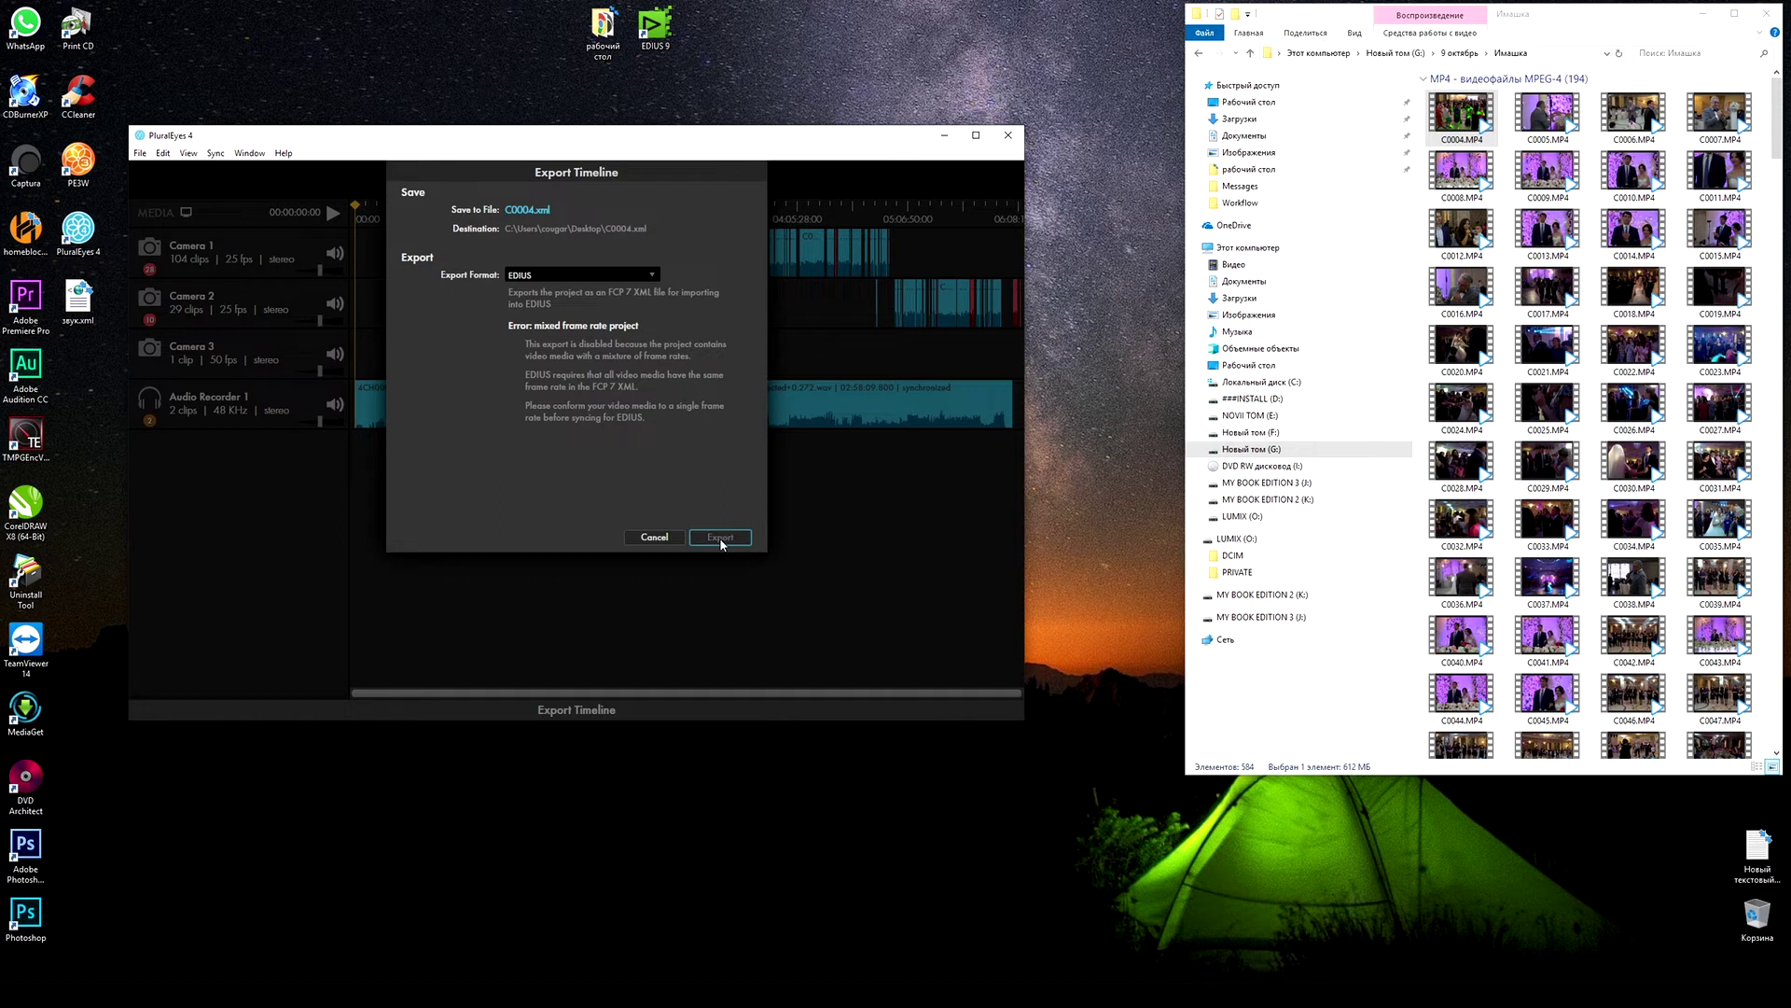
click(580, 275)
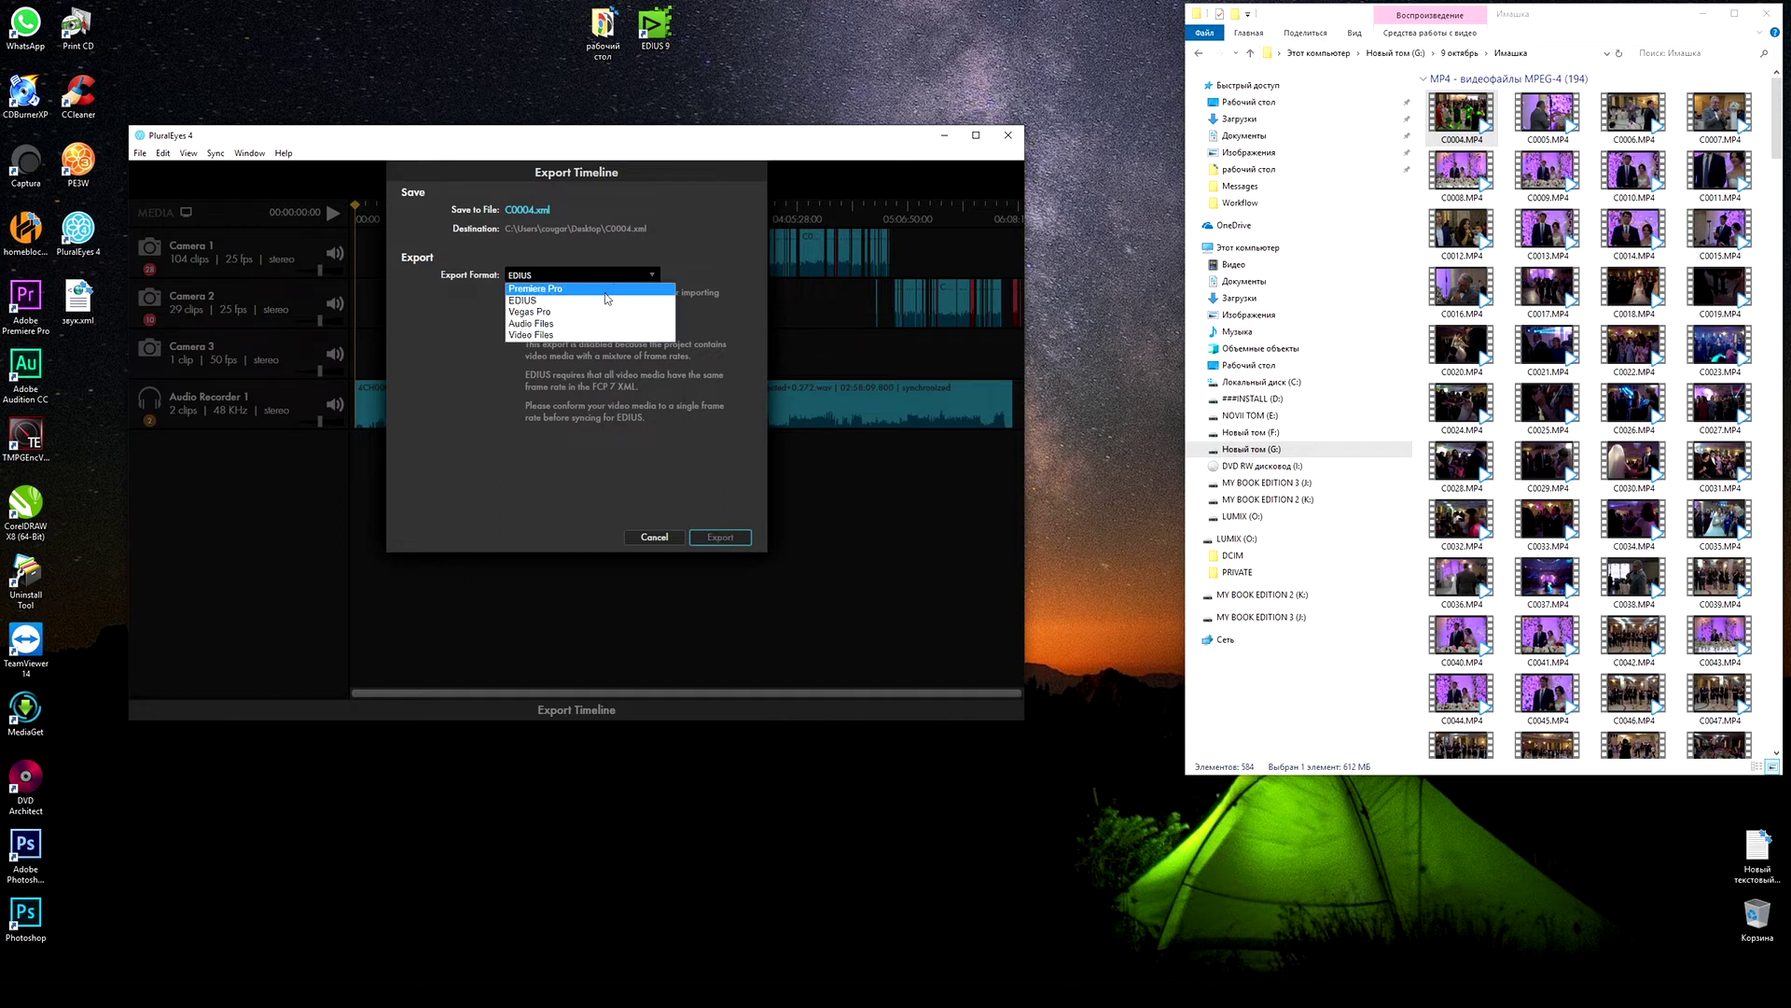
click(609, 337)
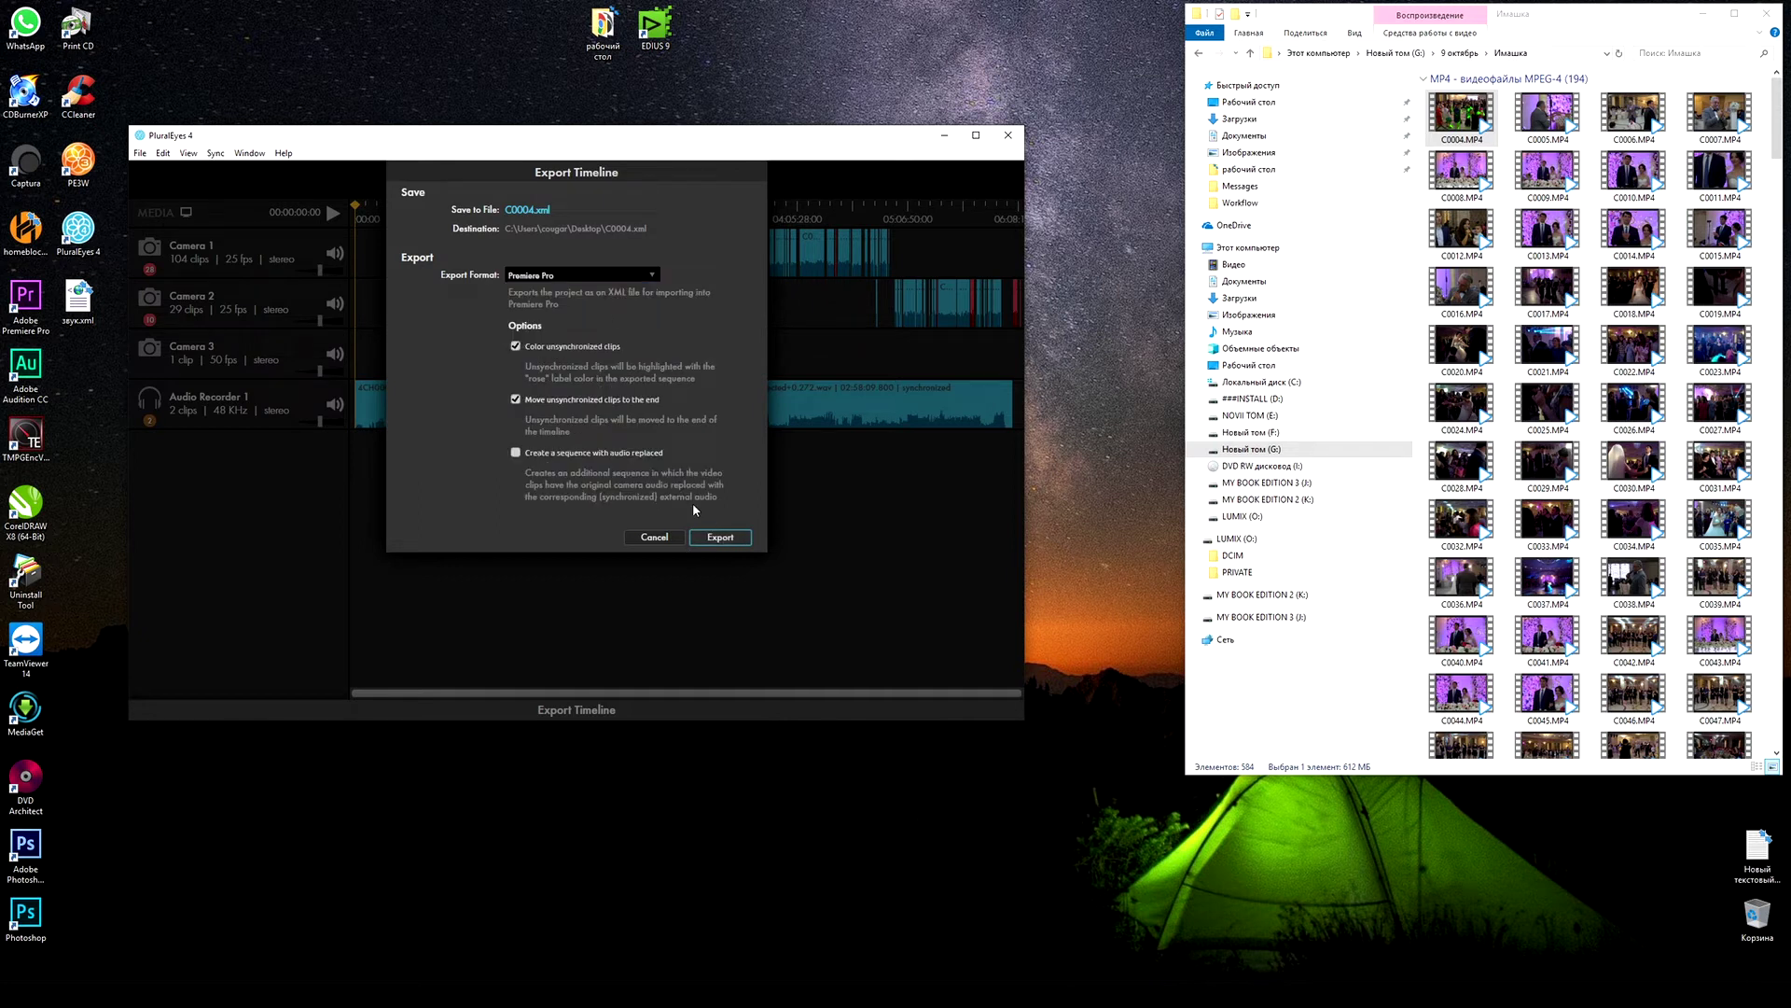
click(564, 283)
click(569, 292)
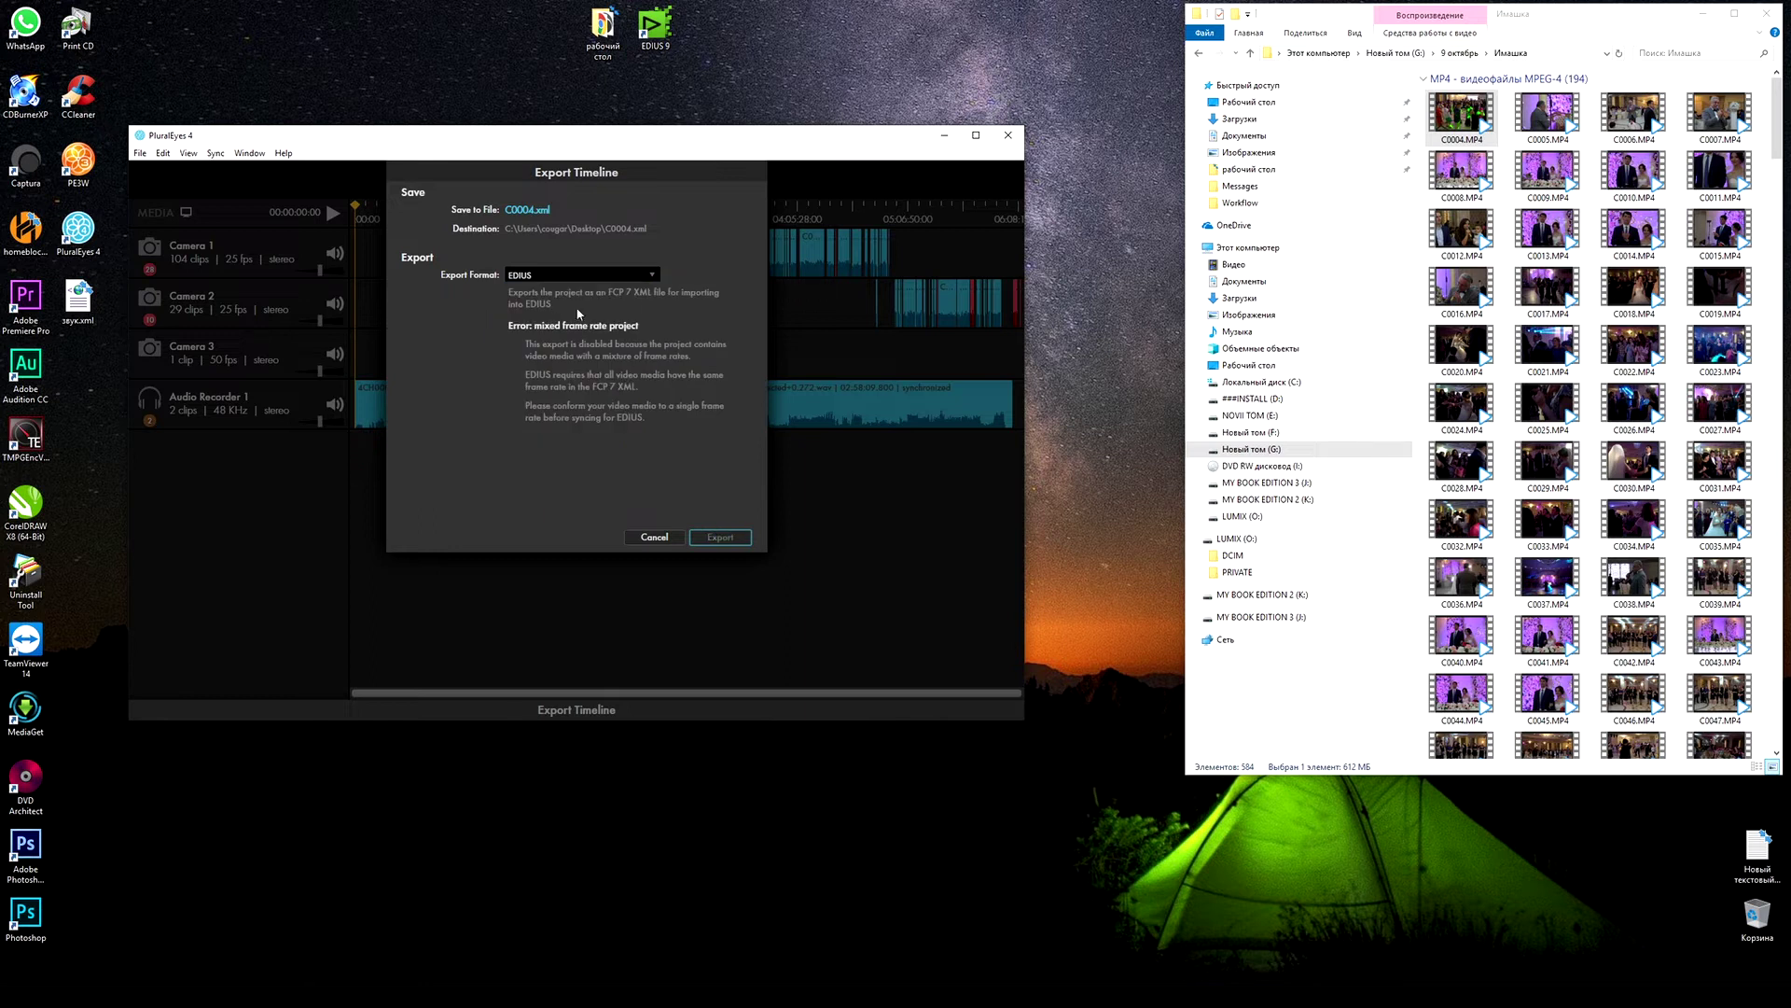
click(656, 537)
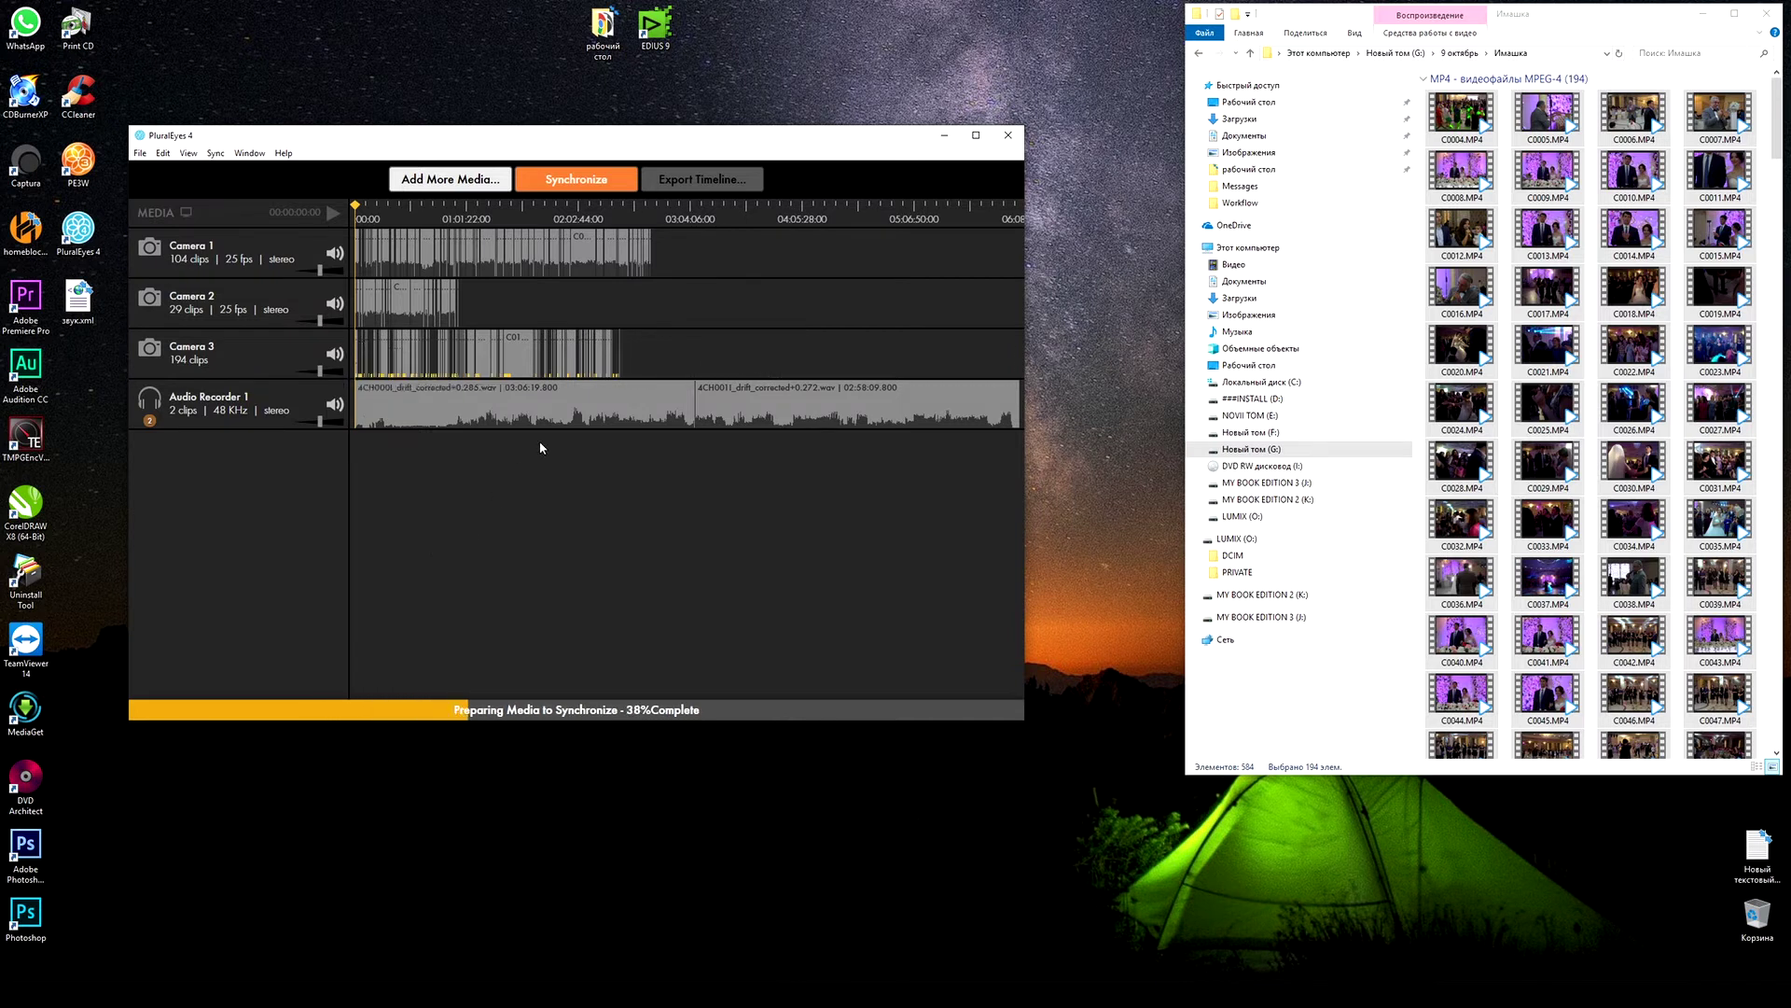
Step: Re-synchronize the project, reaching 259 of 329 clips synced across three cameras and audio
click(606, 183)
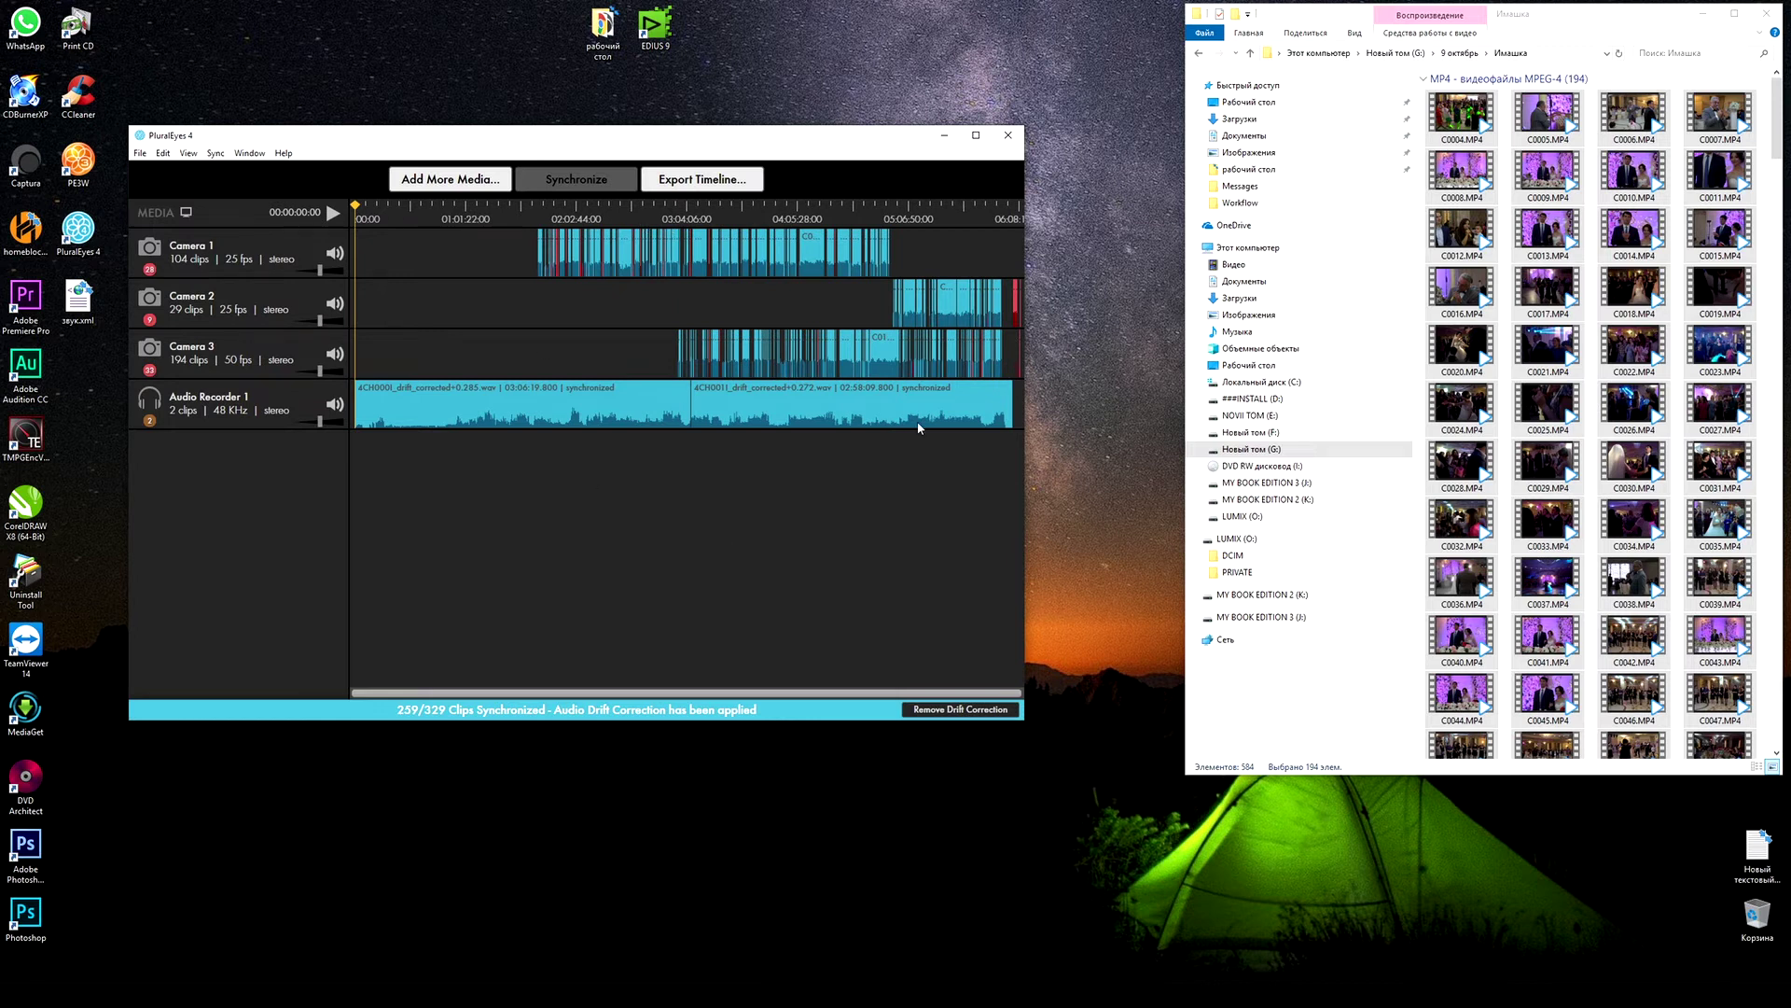
mouse_move(704, 388)
Step: Set the export format to Premiere Pro and turn off moving unsynchronized clips to the end
click(701, 178)
click(608, 278)
click(560, 289)
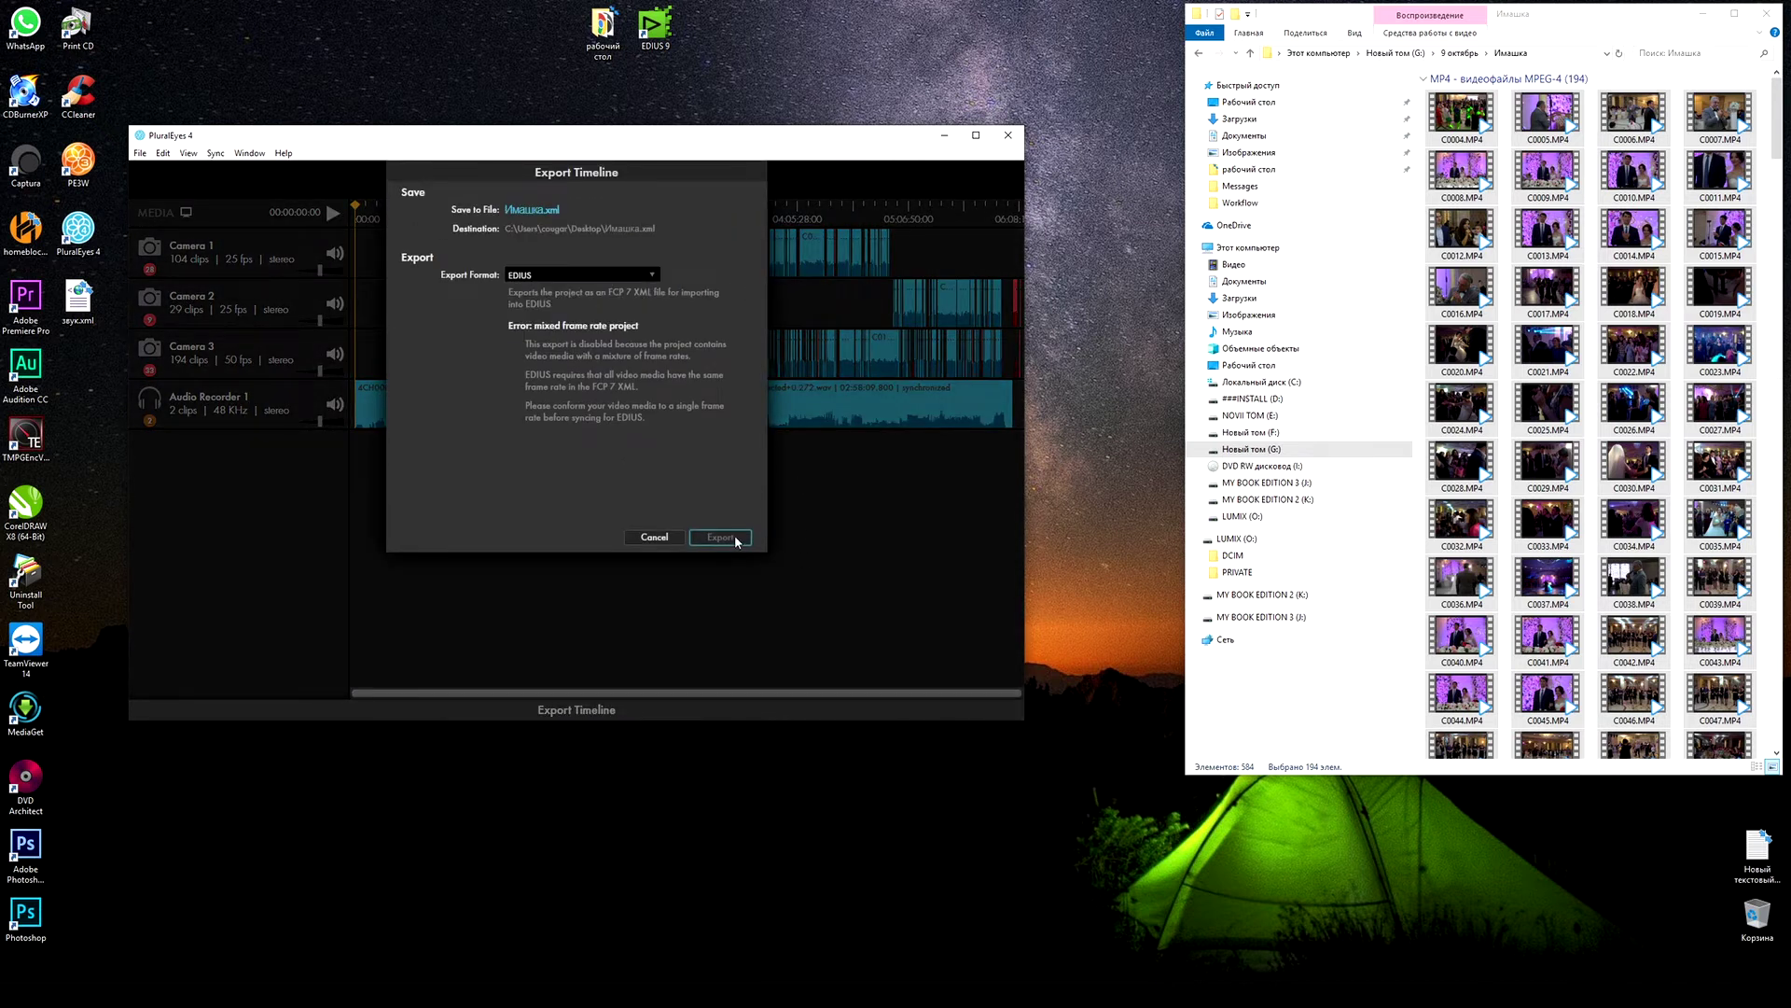
click(629, 276)
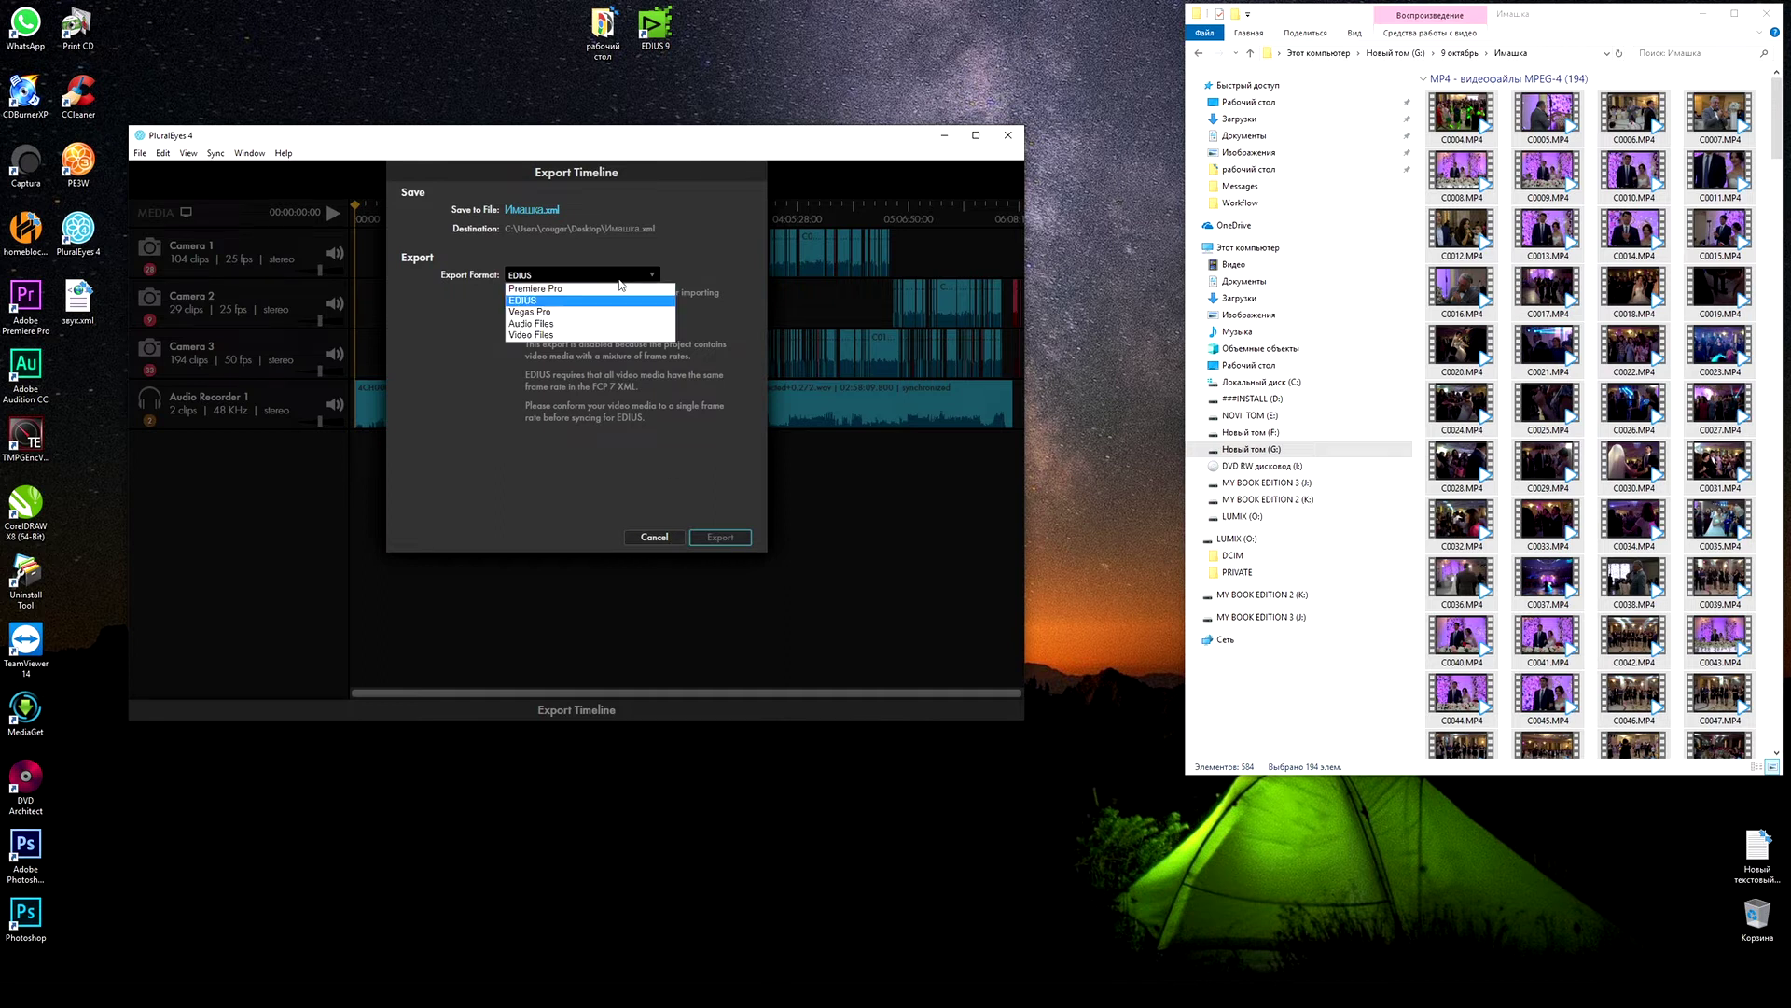
click(589, 293)
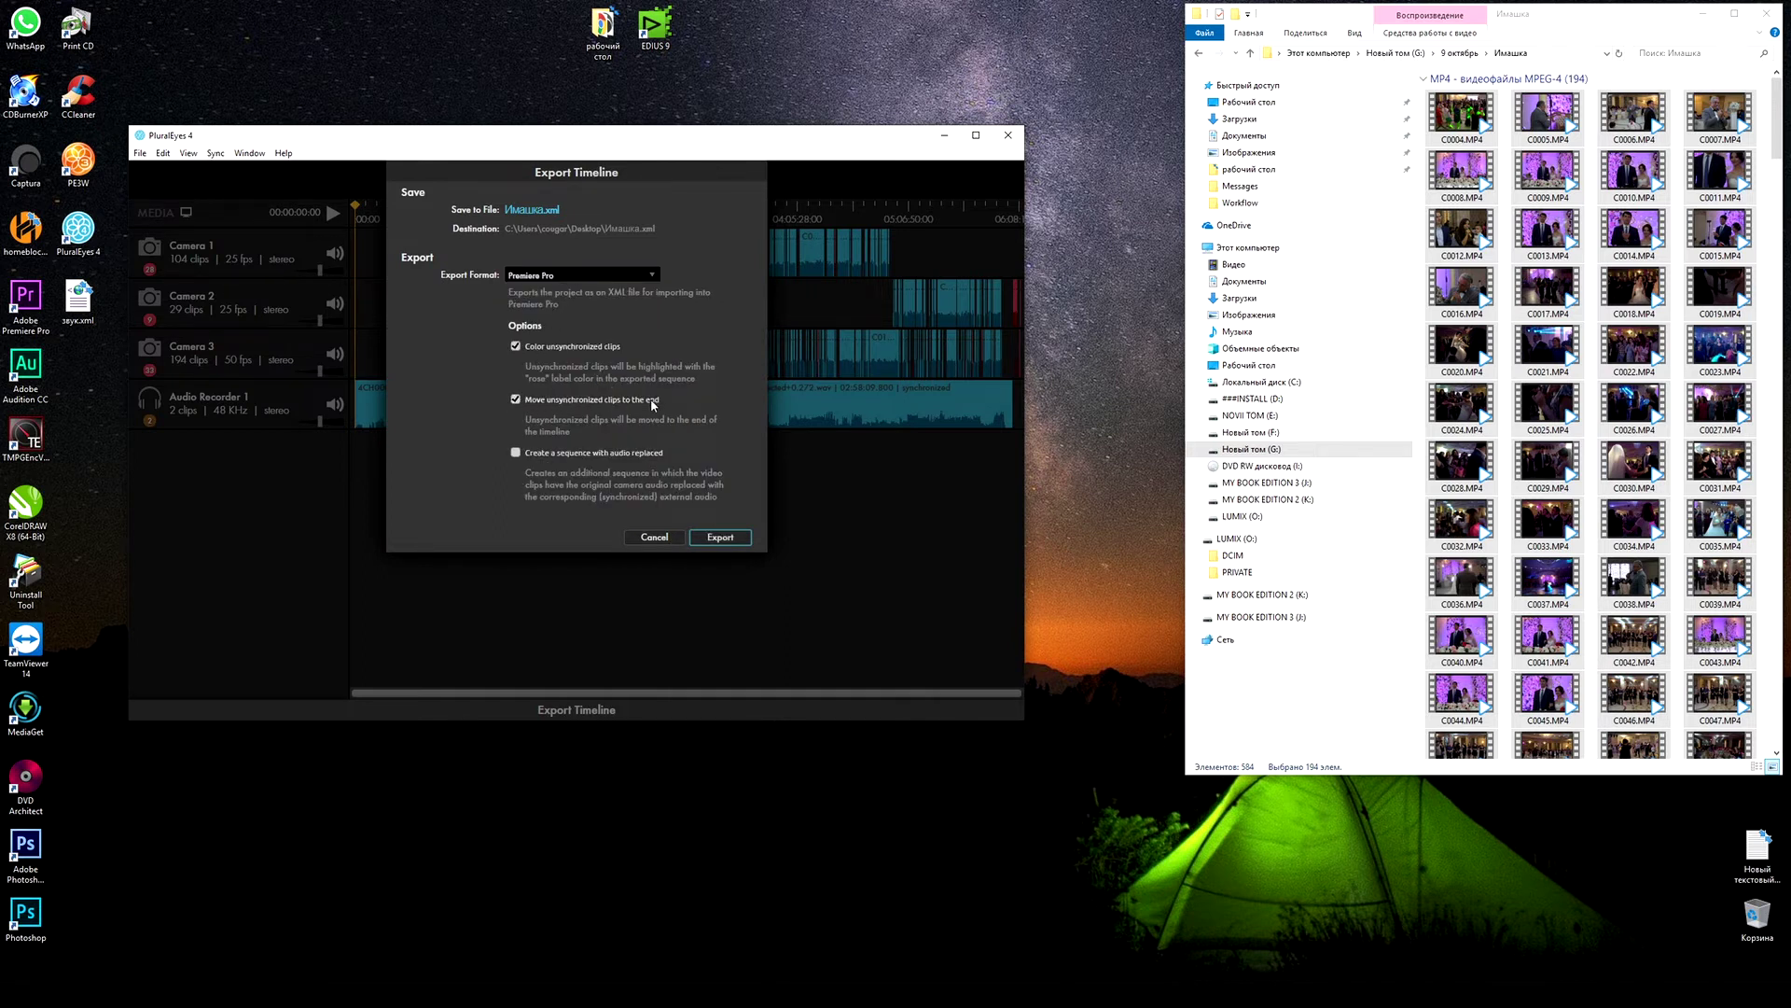
click(518, 400)
Step: Save the export to the desktop as для премьера.xml and run the export
click(530, 209)
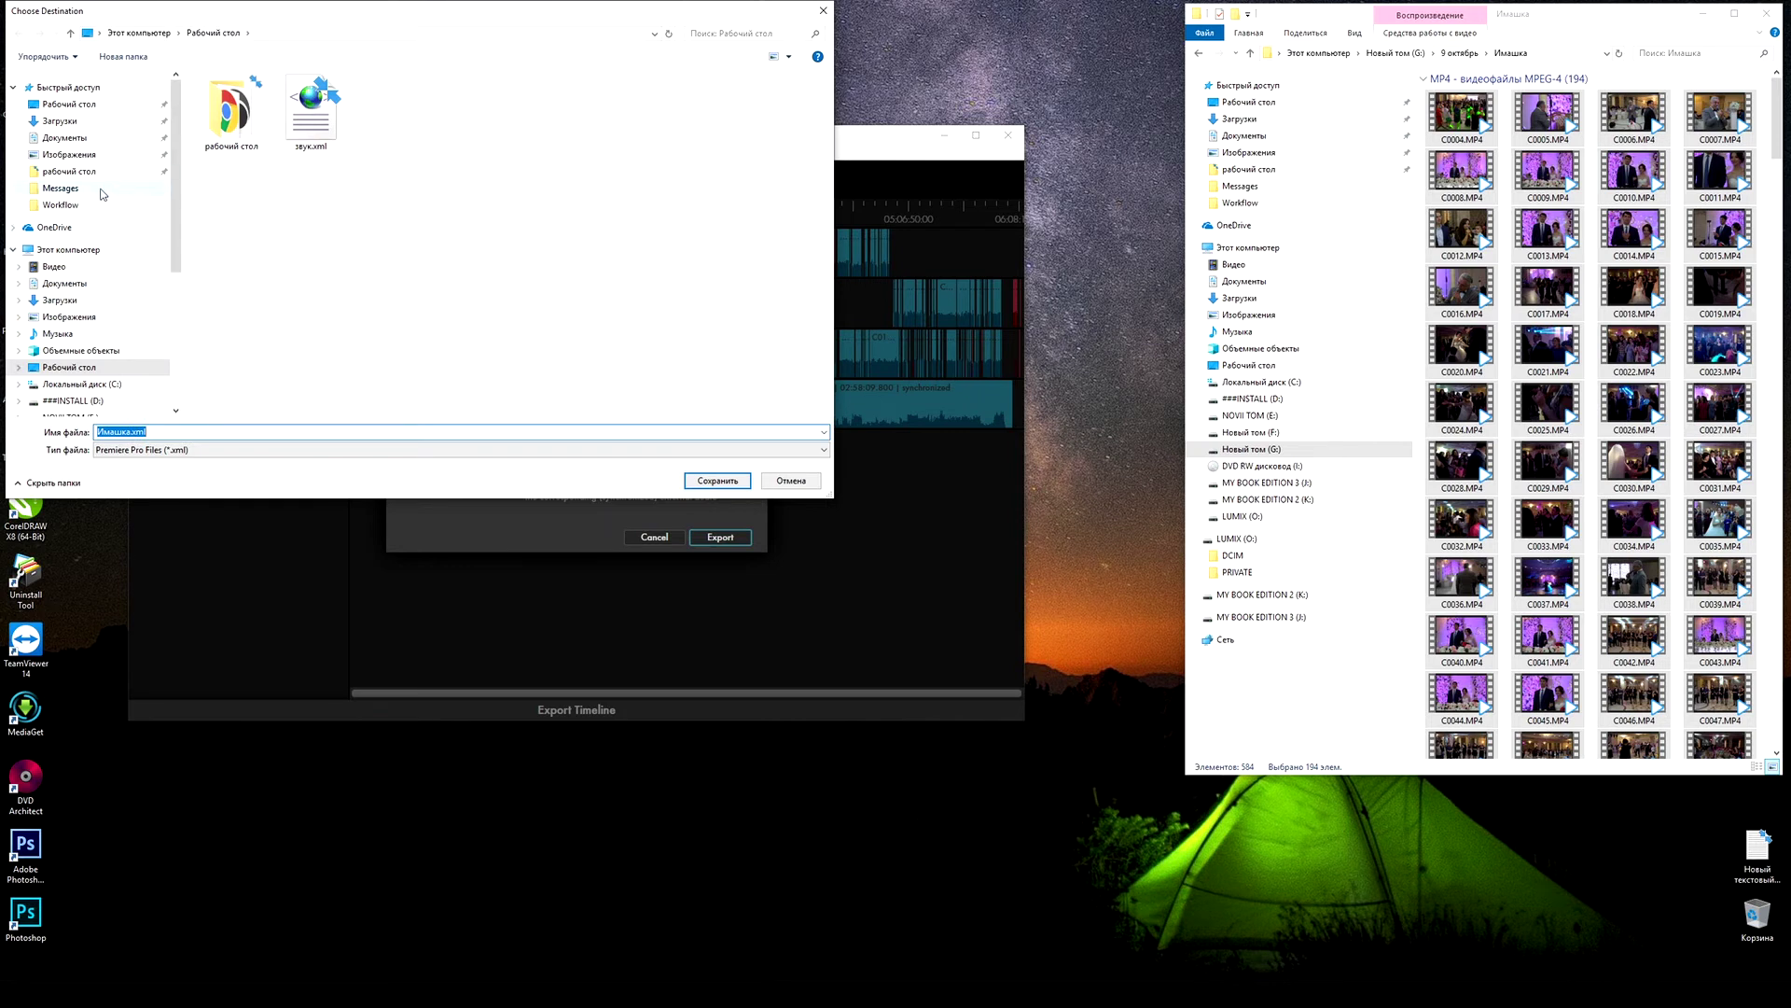
click(75, 369)
click(122, 431)
key(BackSpace)
text(для премьер)
click(728, 483)
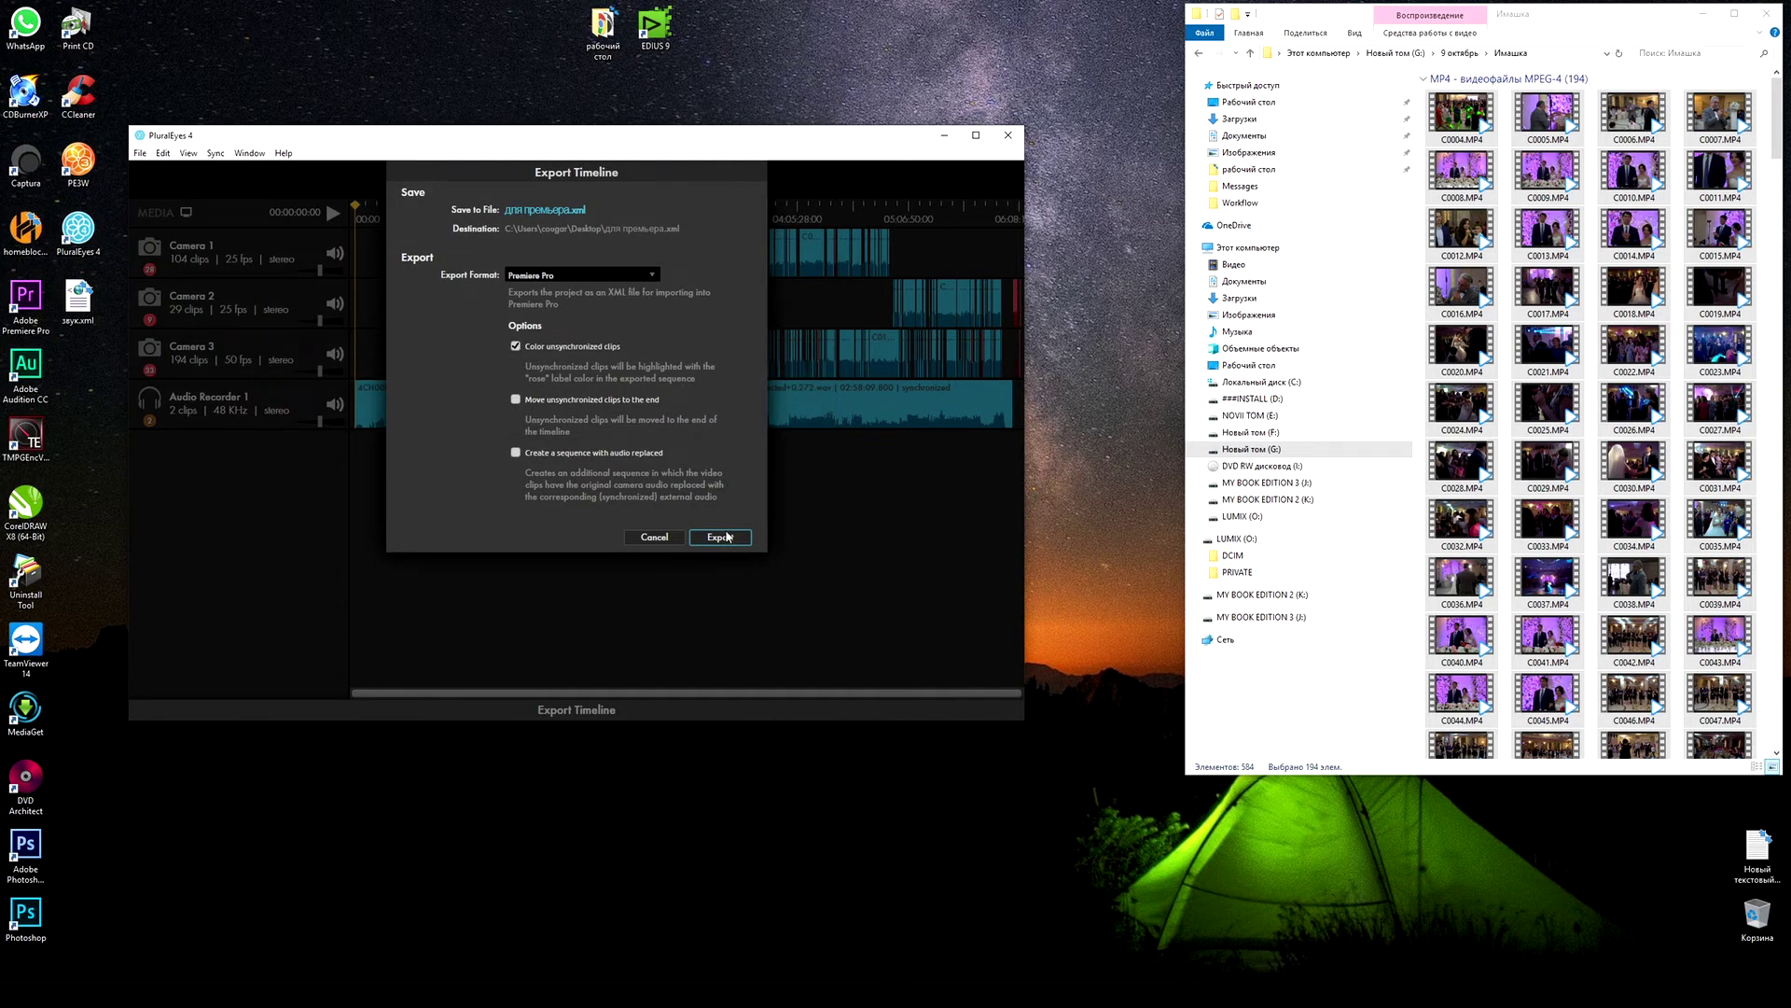
click(736, 540)
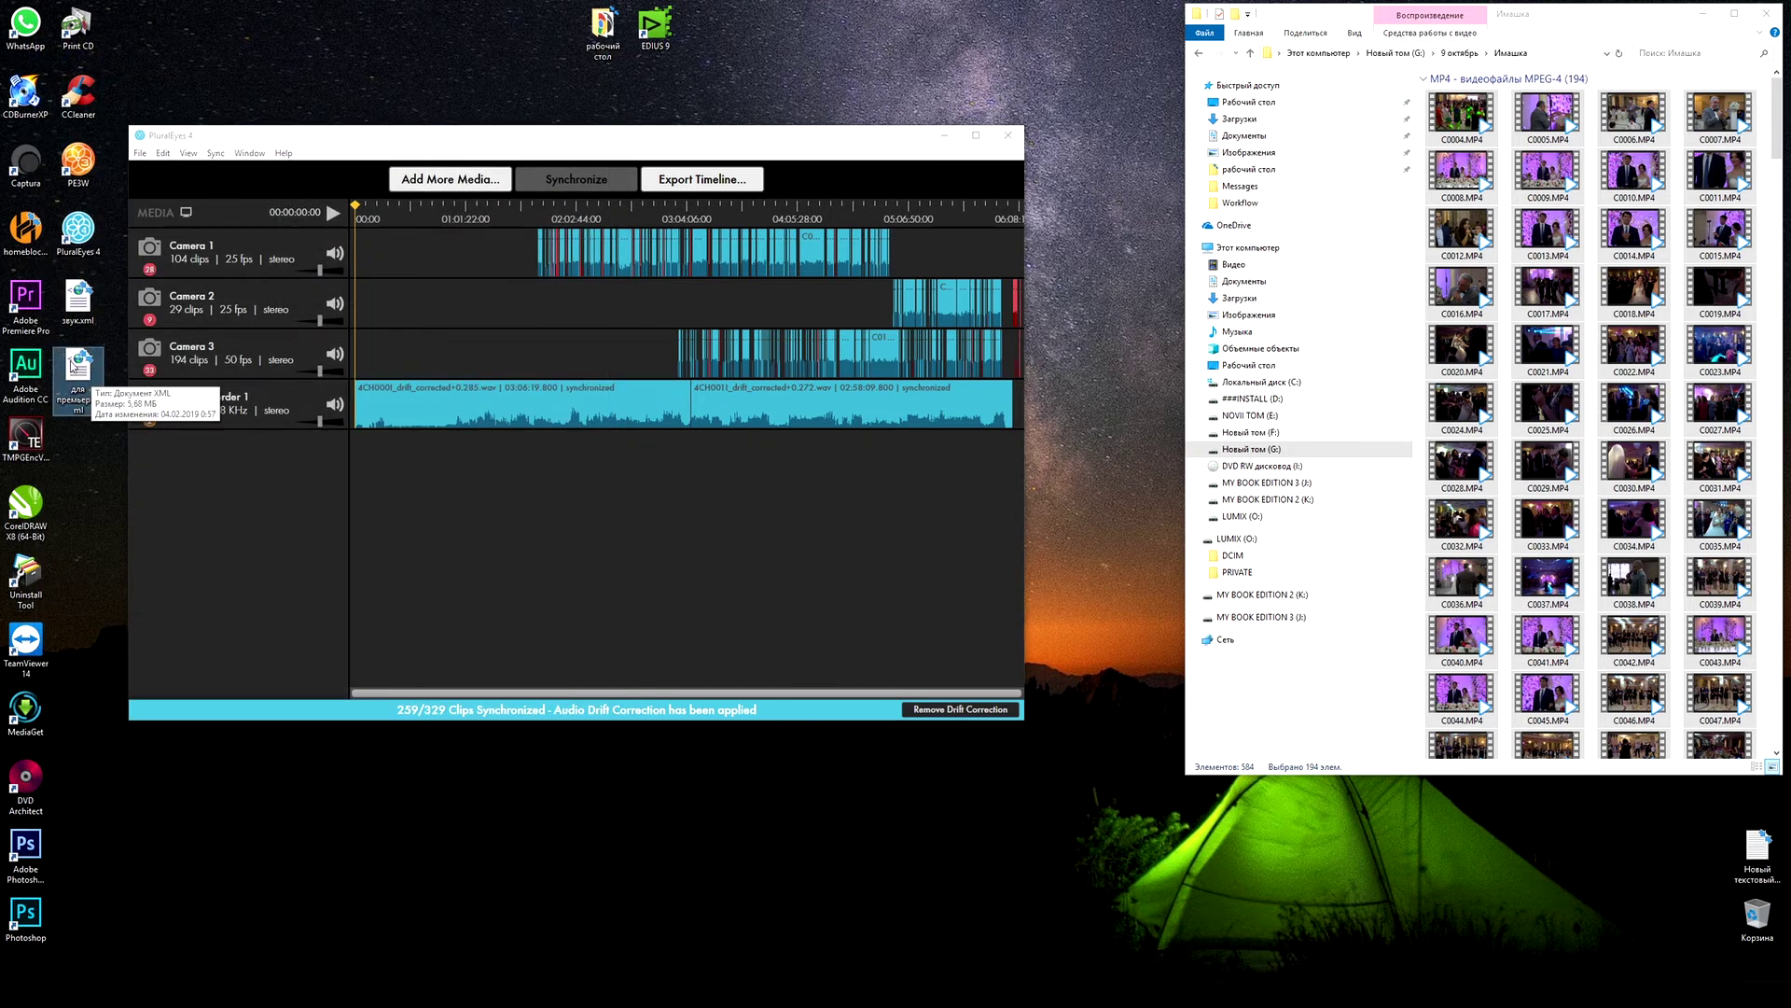
Step: Launch Premiere Pro CC 2019 and choose для премьера.xml on the Desktop to open as a project
click(25, 297)
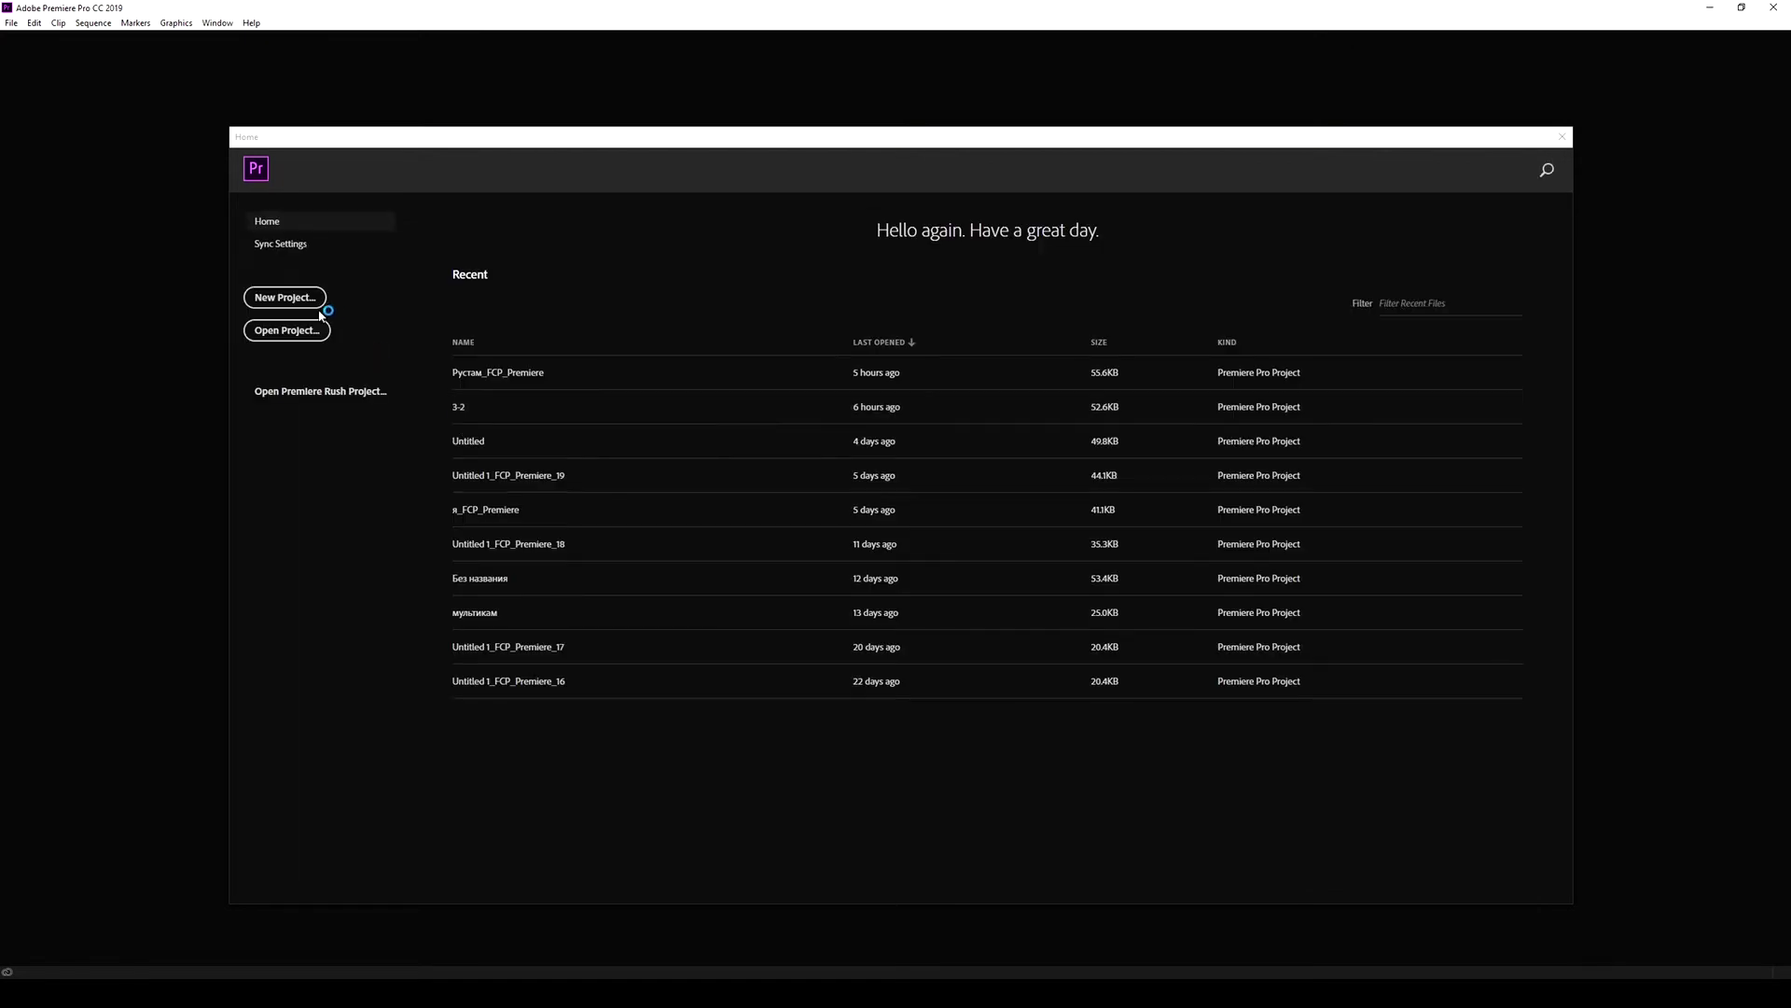
click(293, 331)
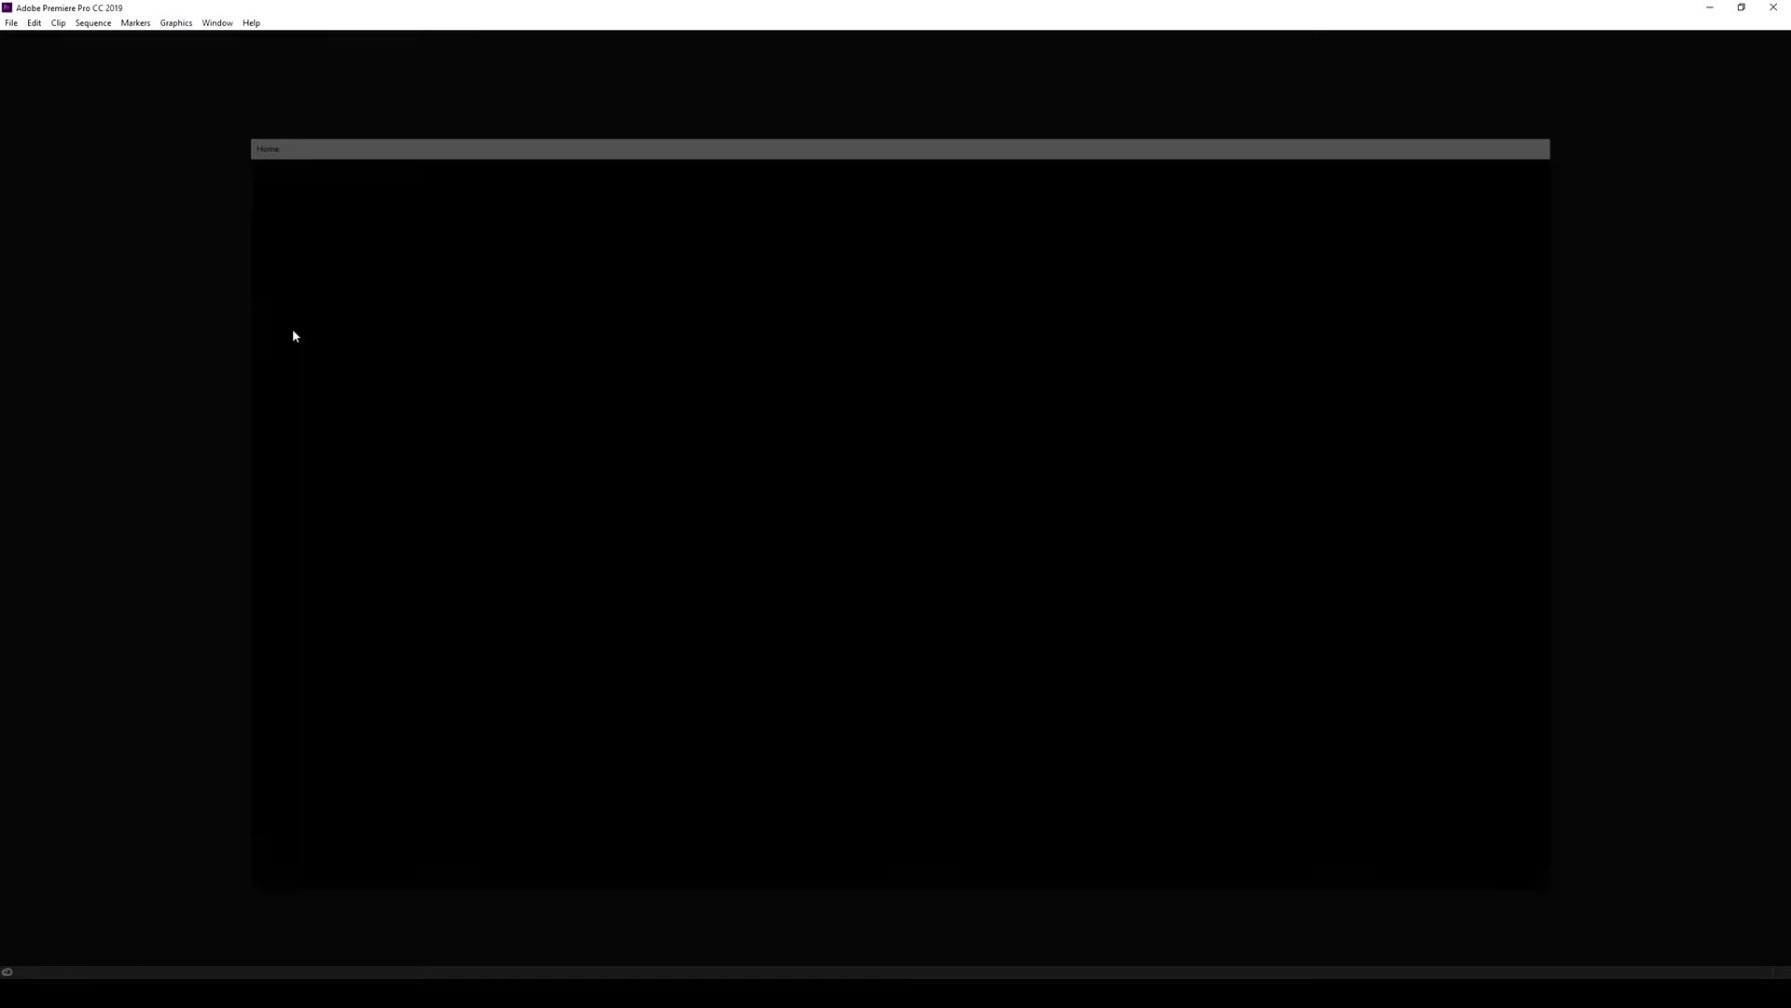
click(111, 320)
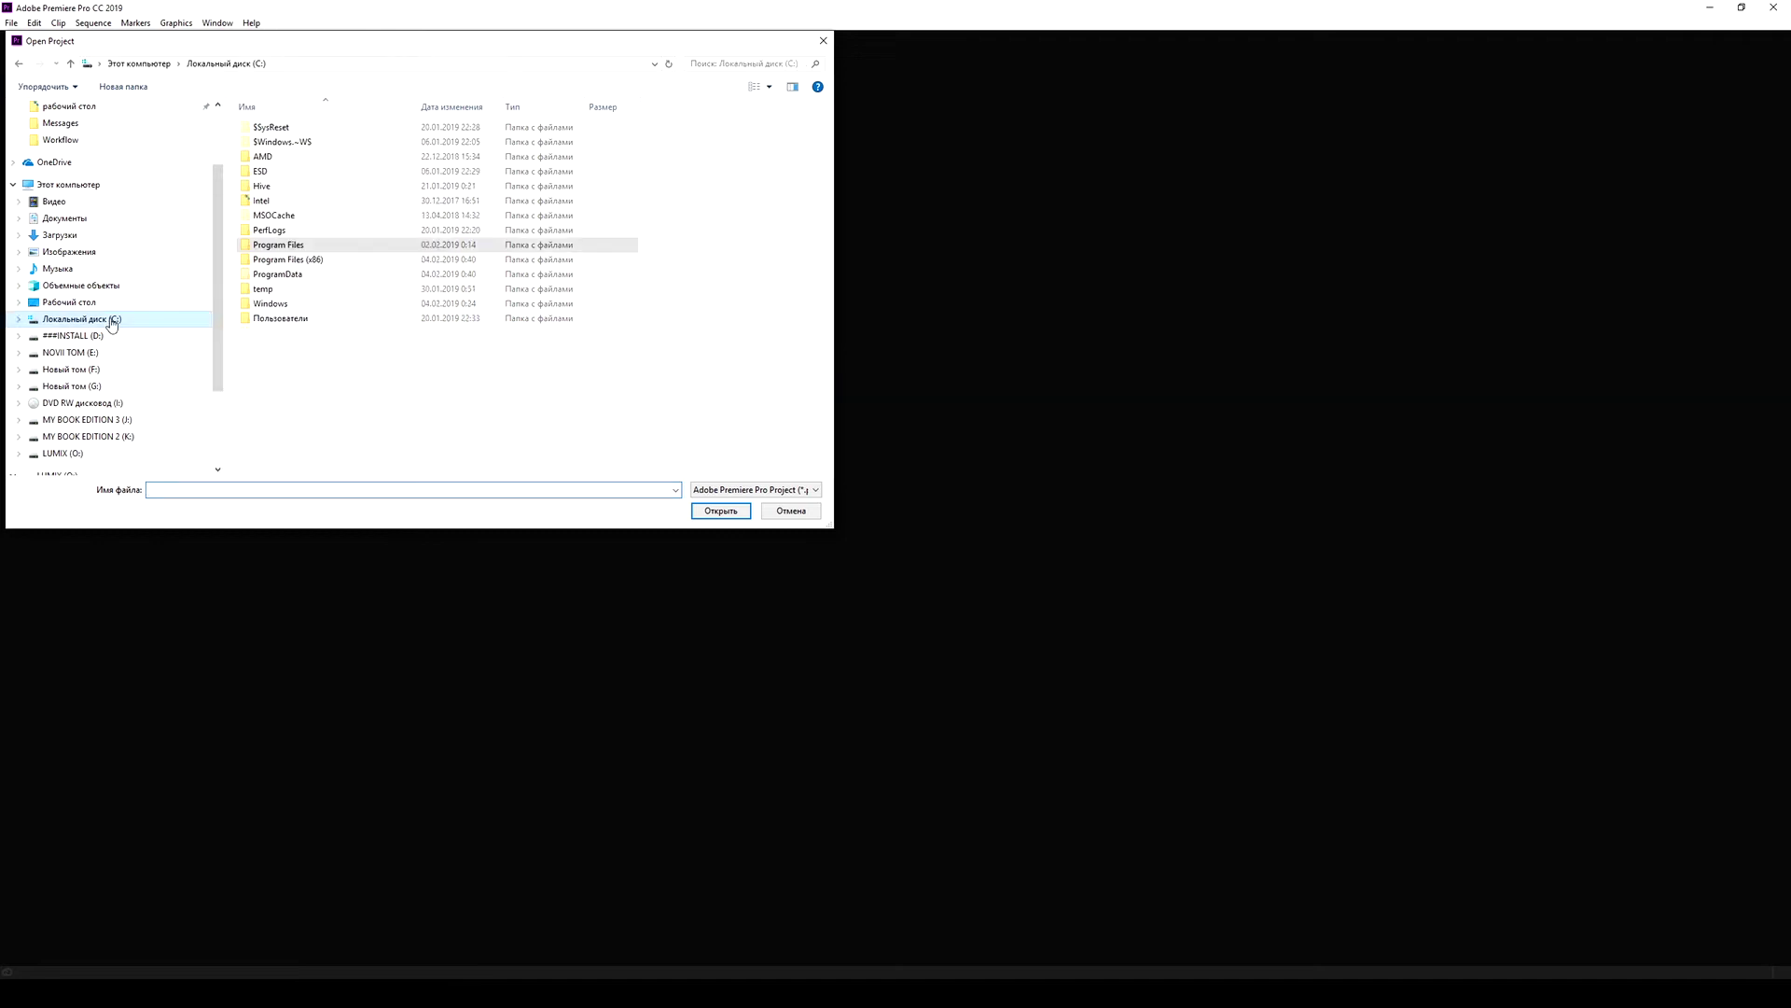
scroll(209, 282, up, 2)
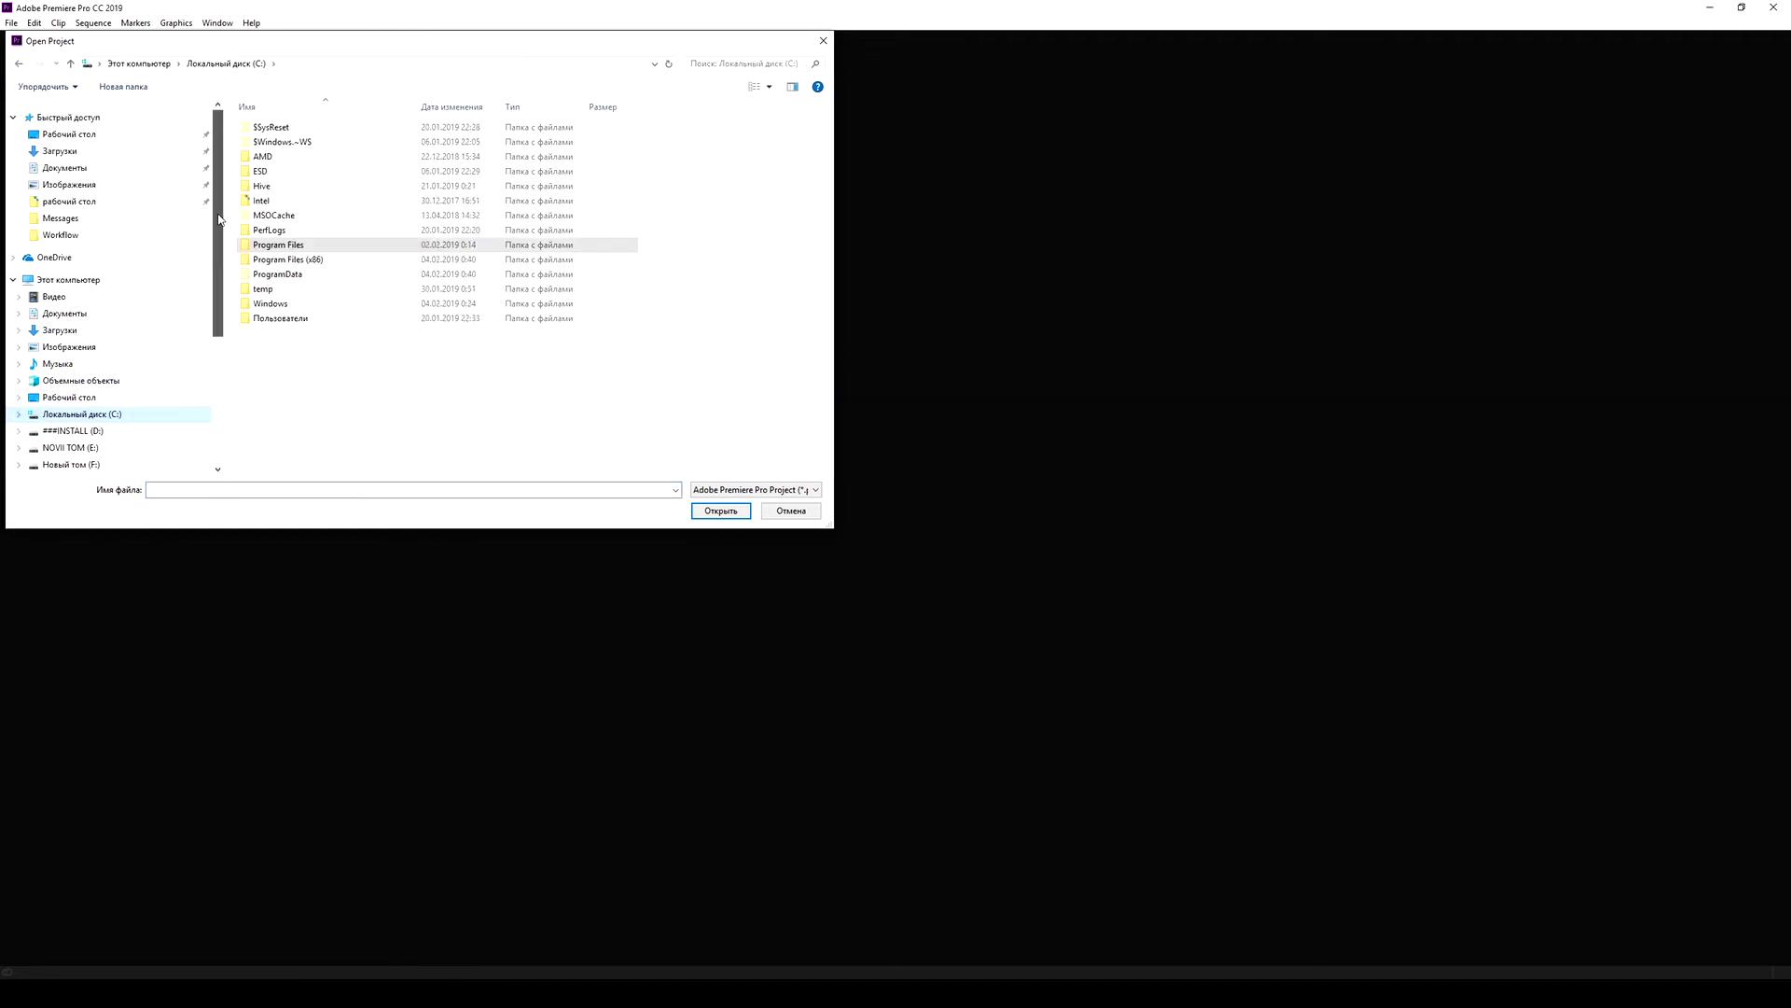
click(86, 142)
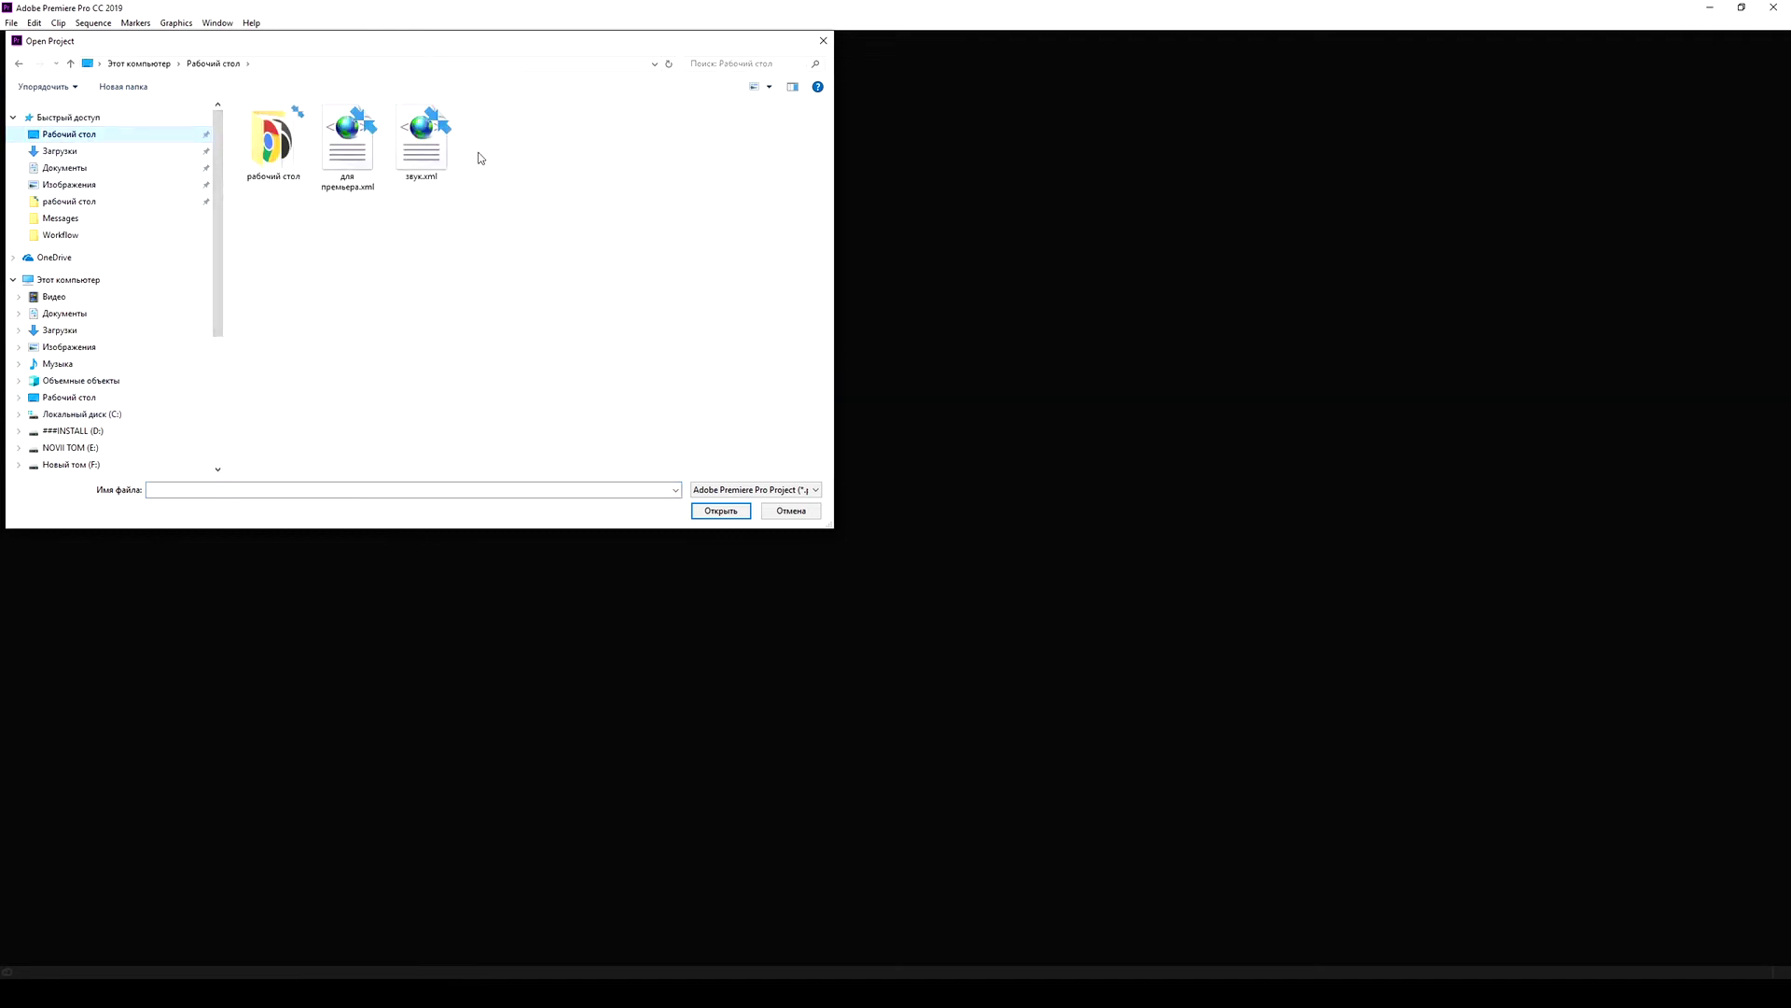
click(353, 145)
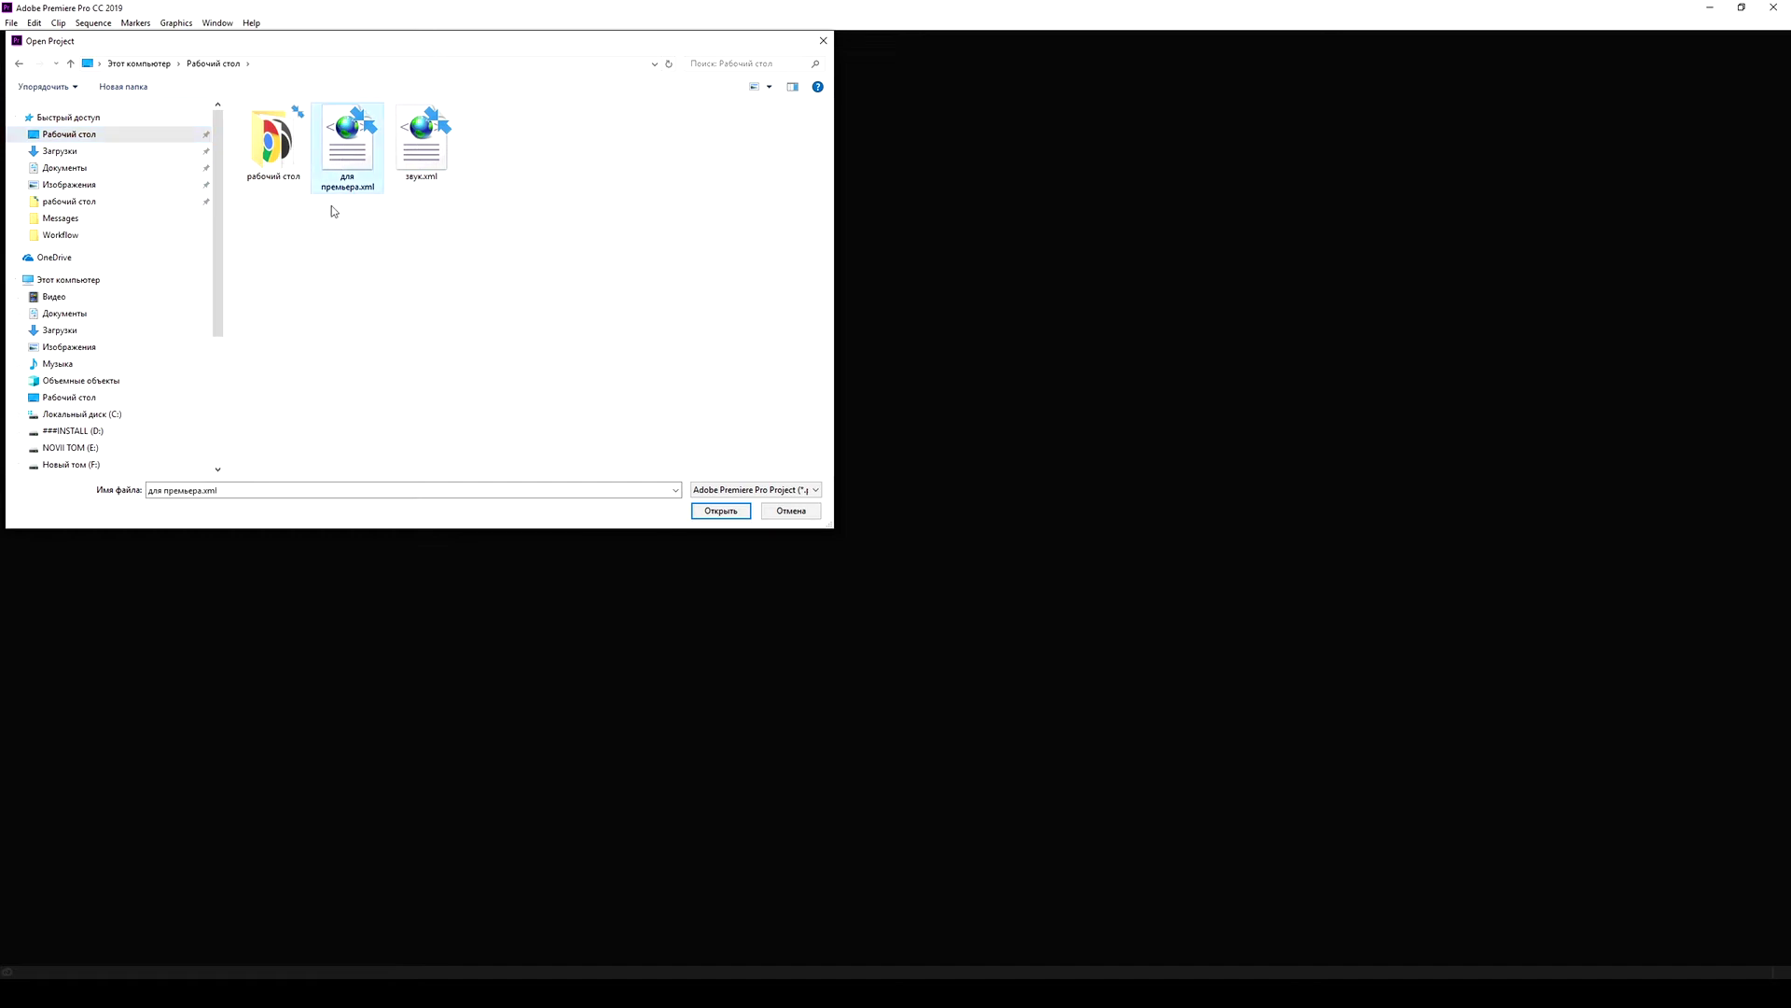
Step: Open для премьера.xml as a project and select its Synced Sequence in the Project panel
double_click(339, 155)
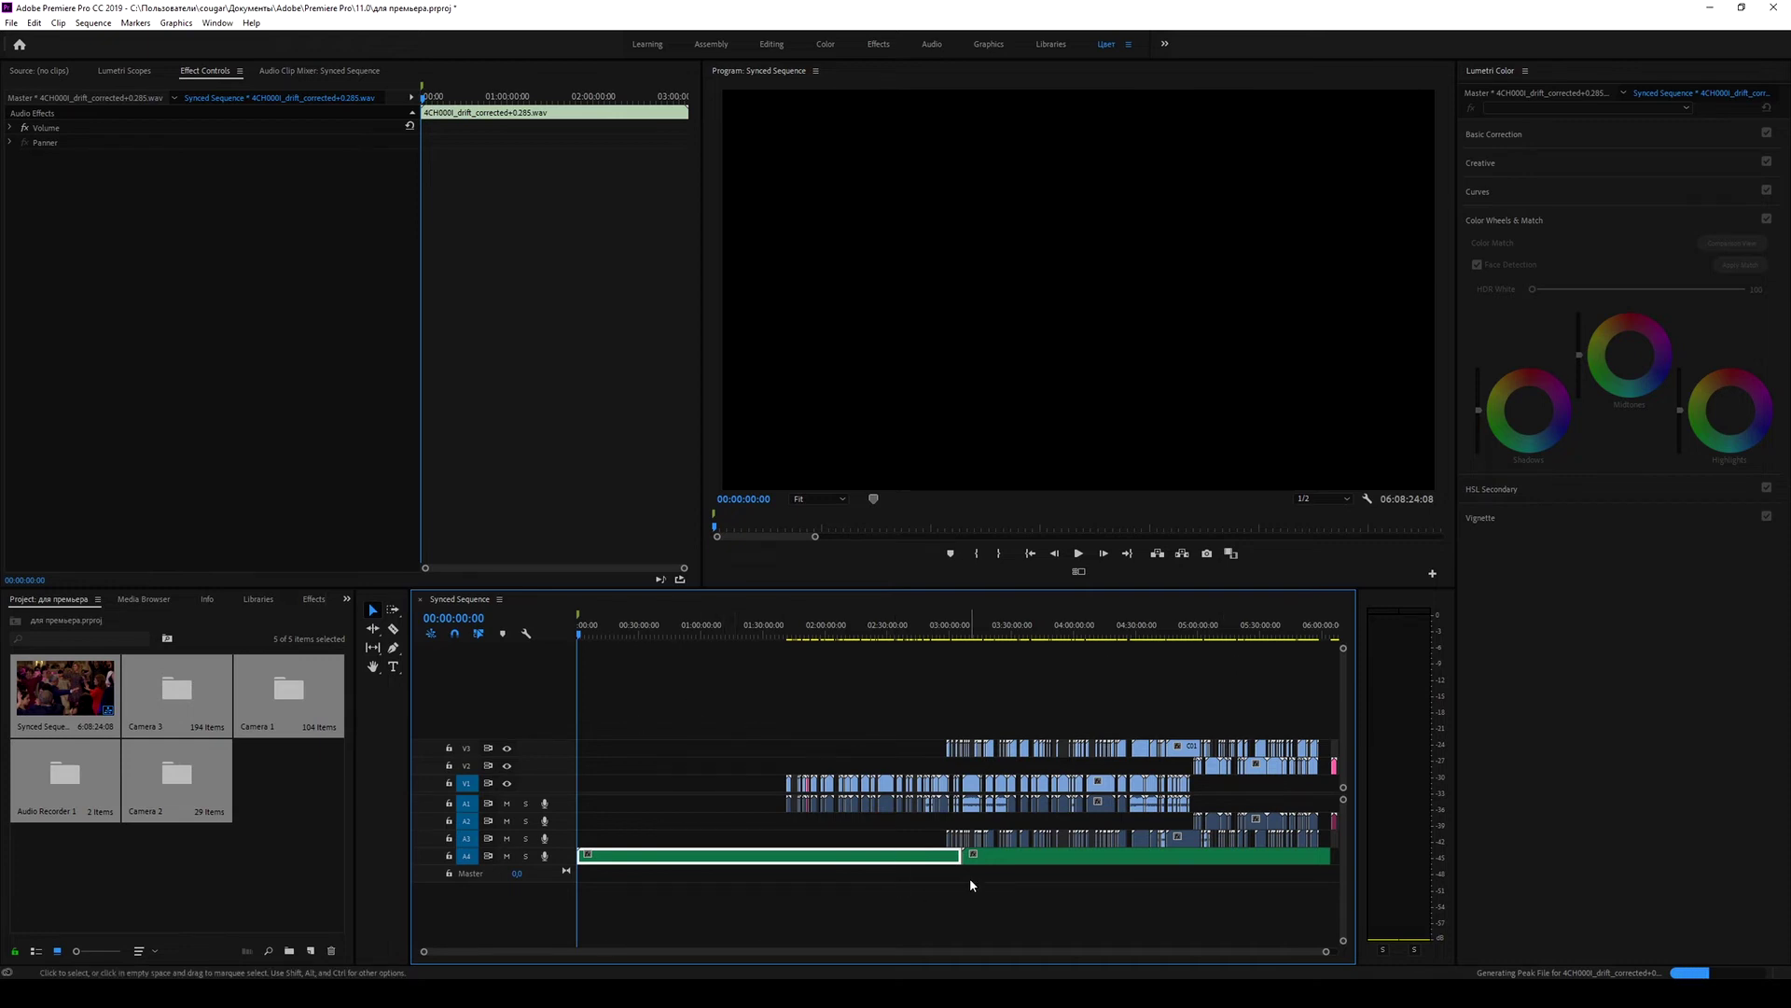
click(245, 886)
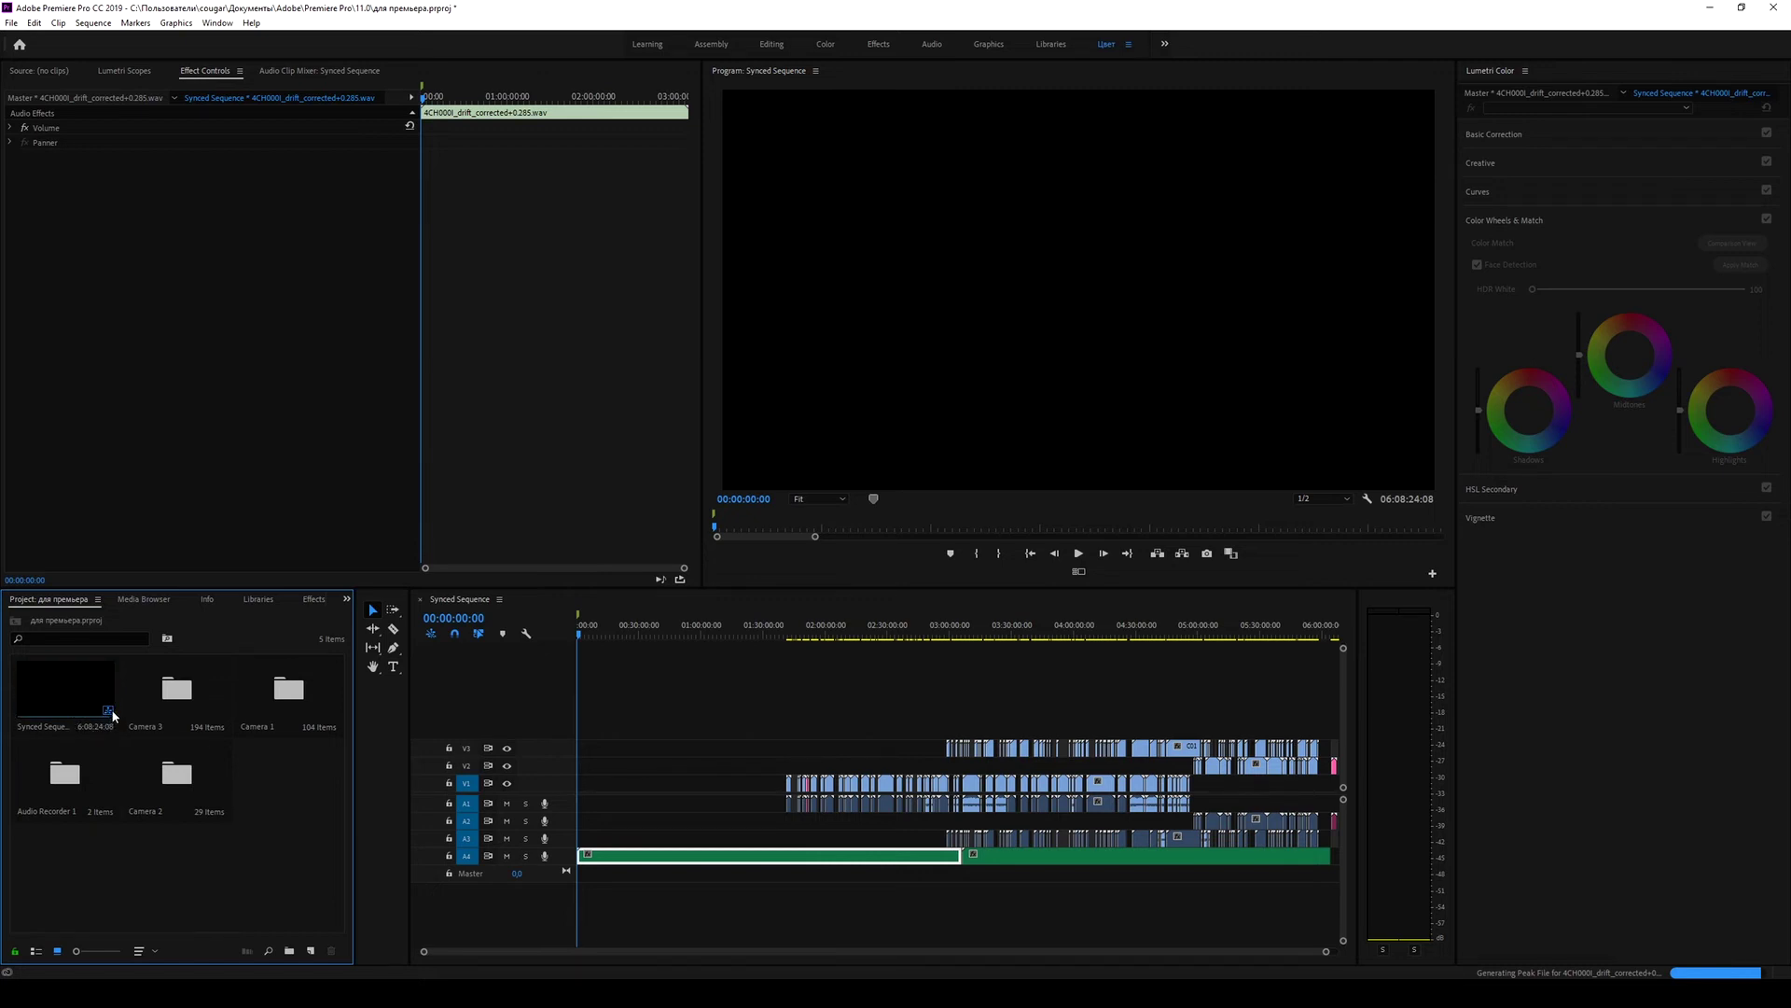
click(70, 694)
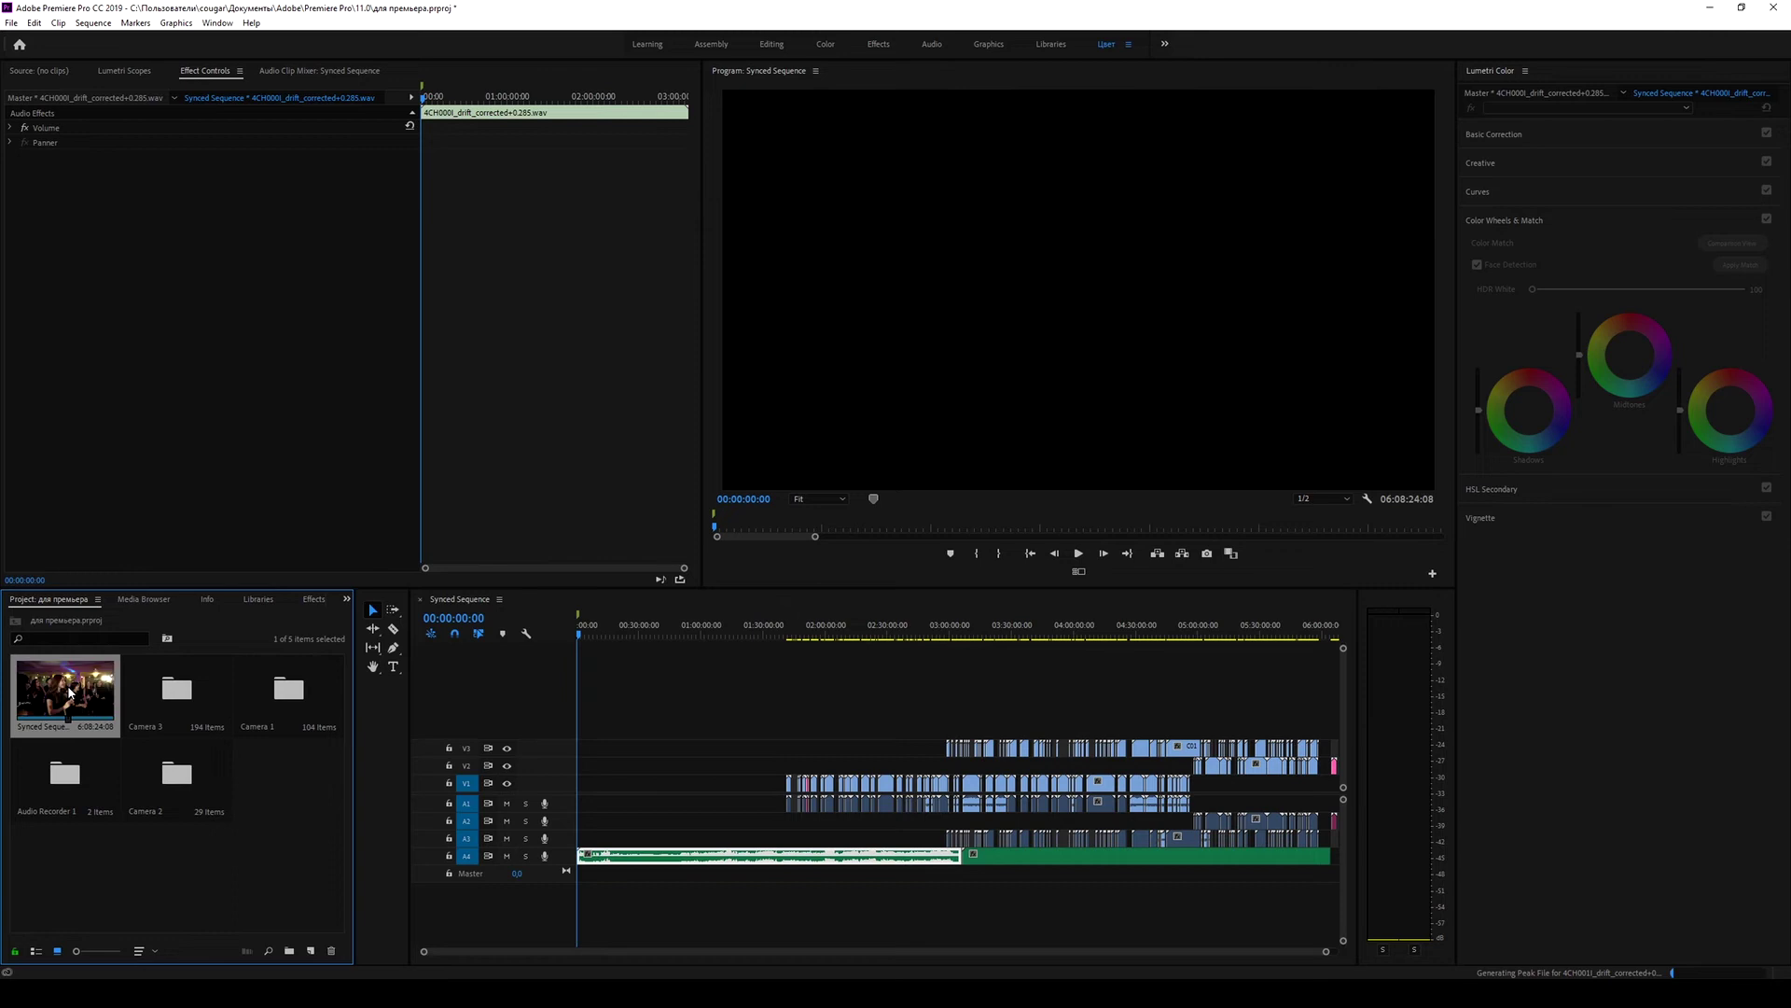
Step: In Synced Sequence settings, try a 29,97 timebase, then keep it at 25,00 frames/second
right_click(70, 693)
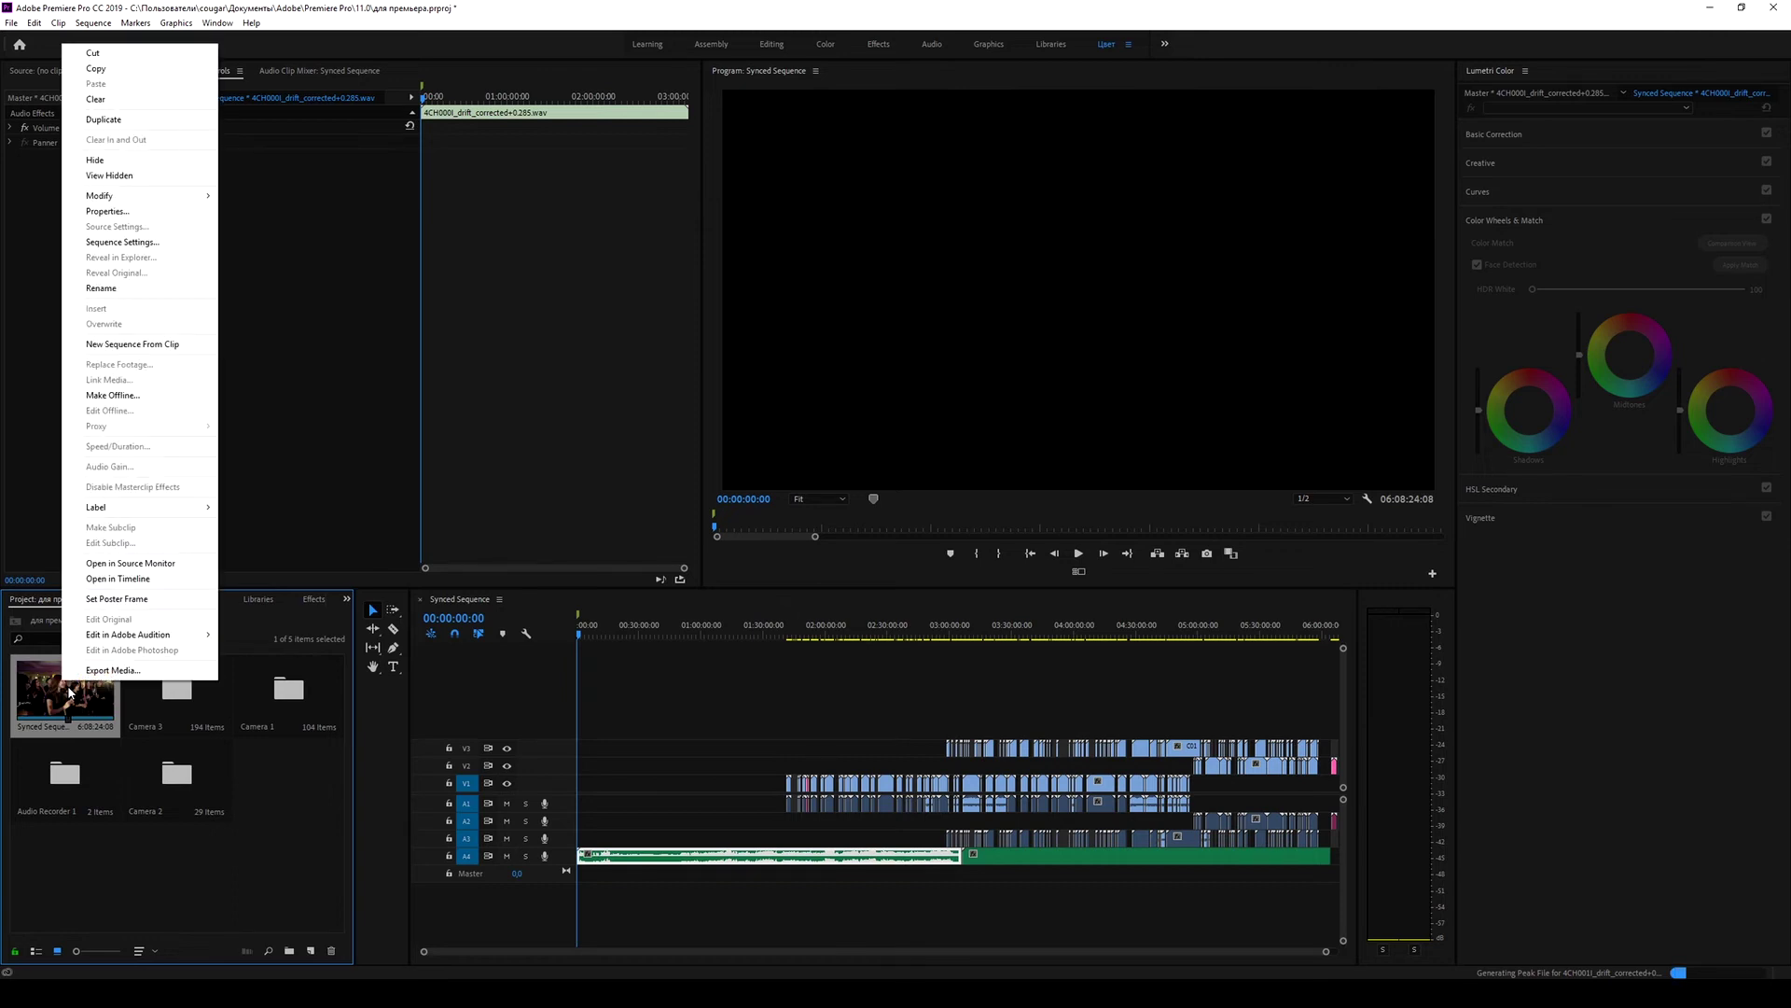
click(128, 246)
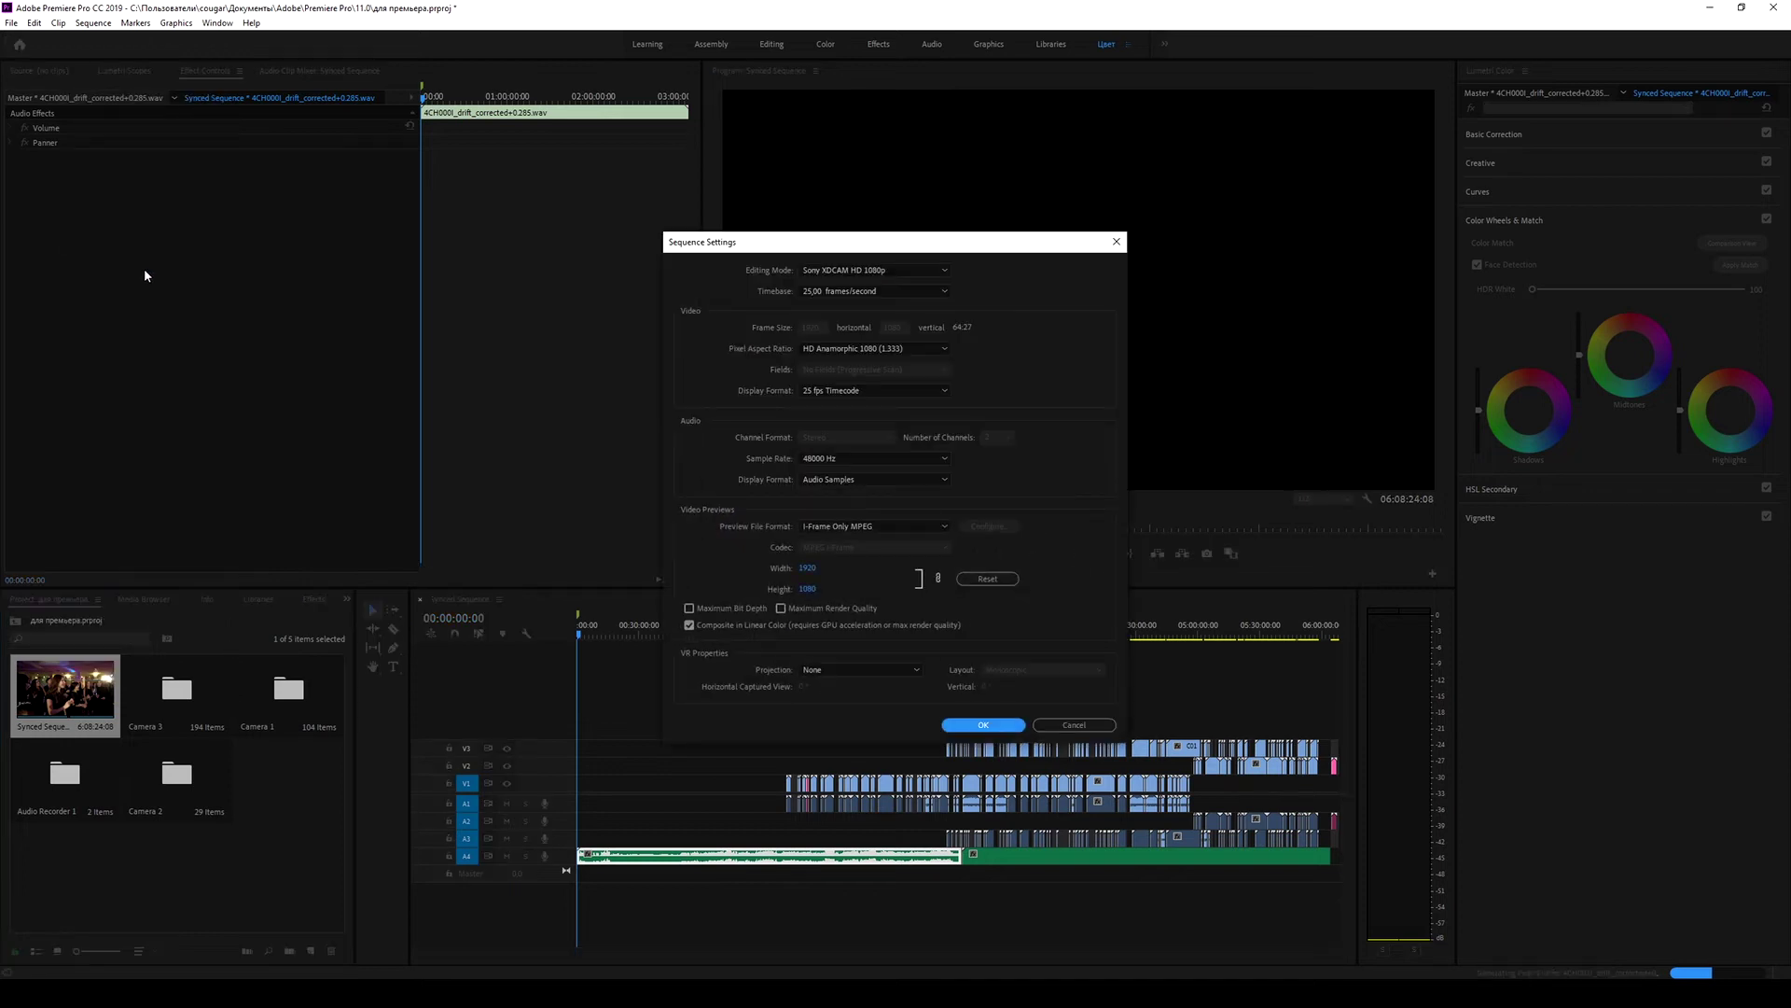
click(901, 293)
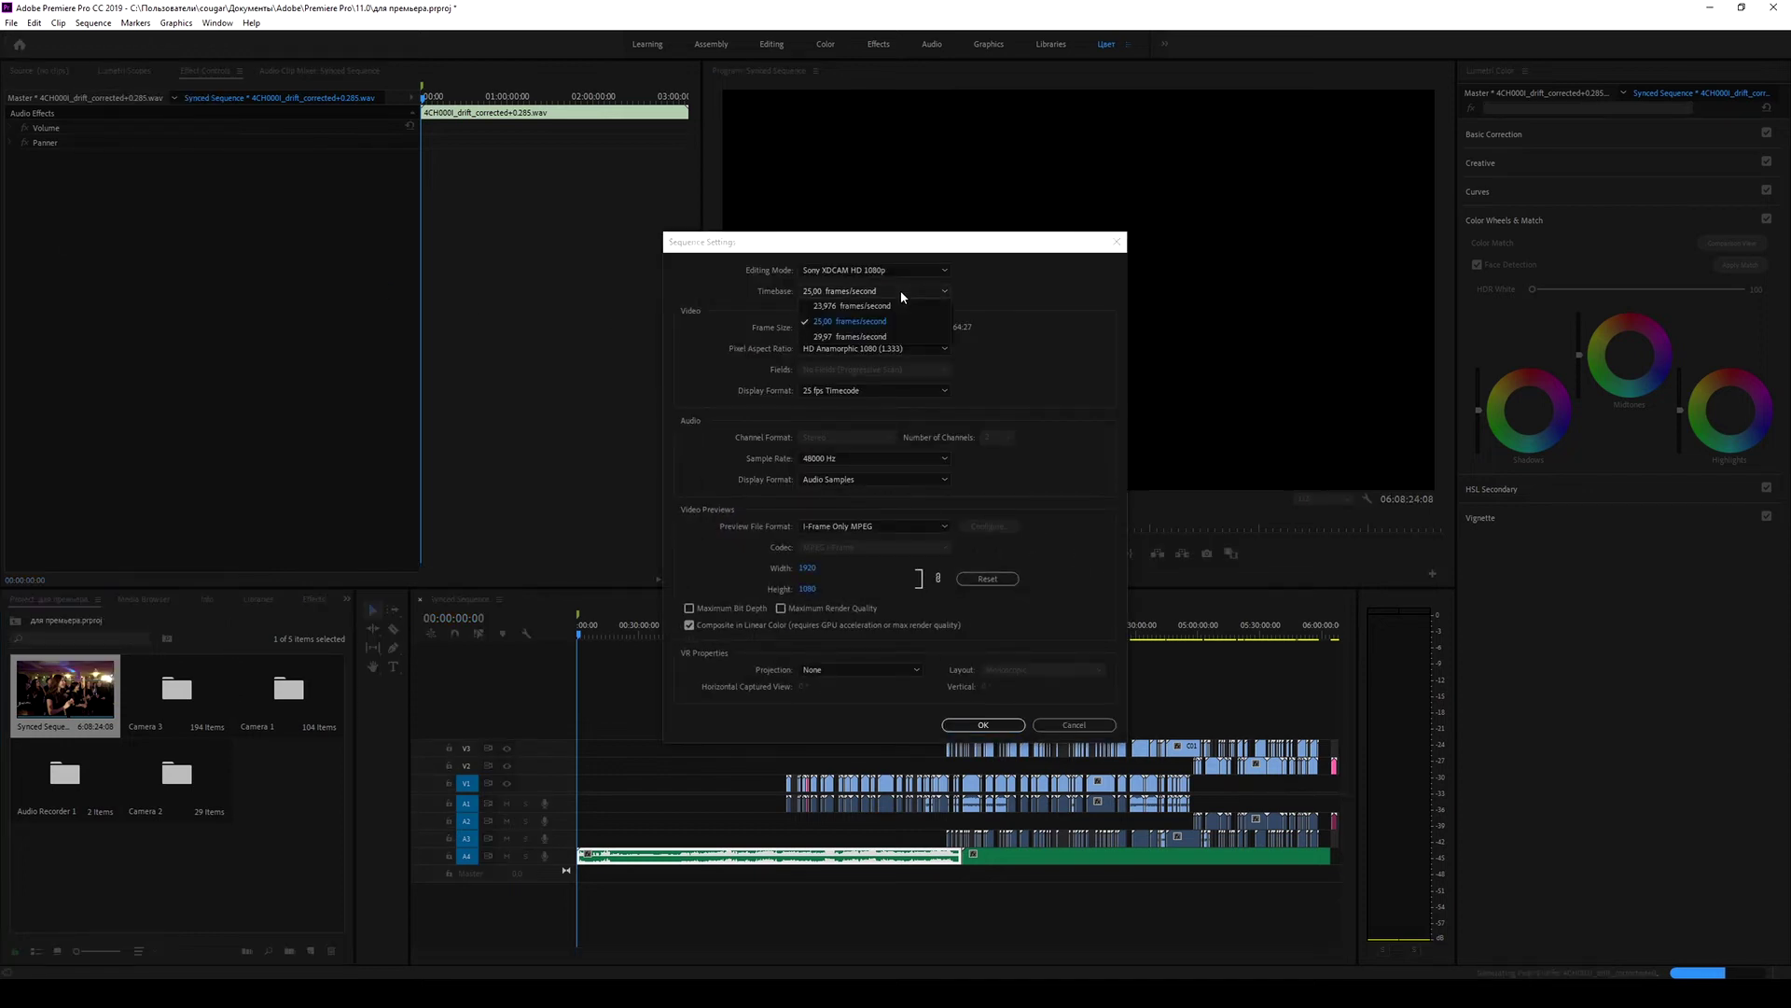
click(842, 337)
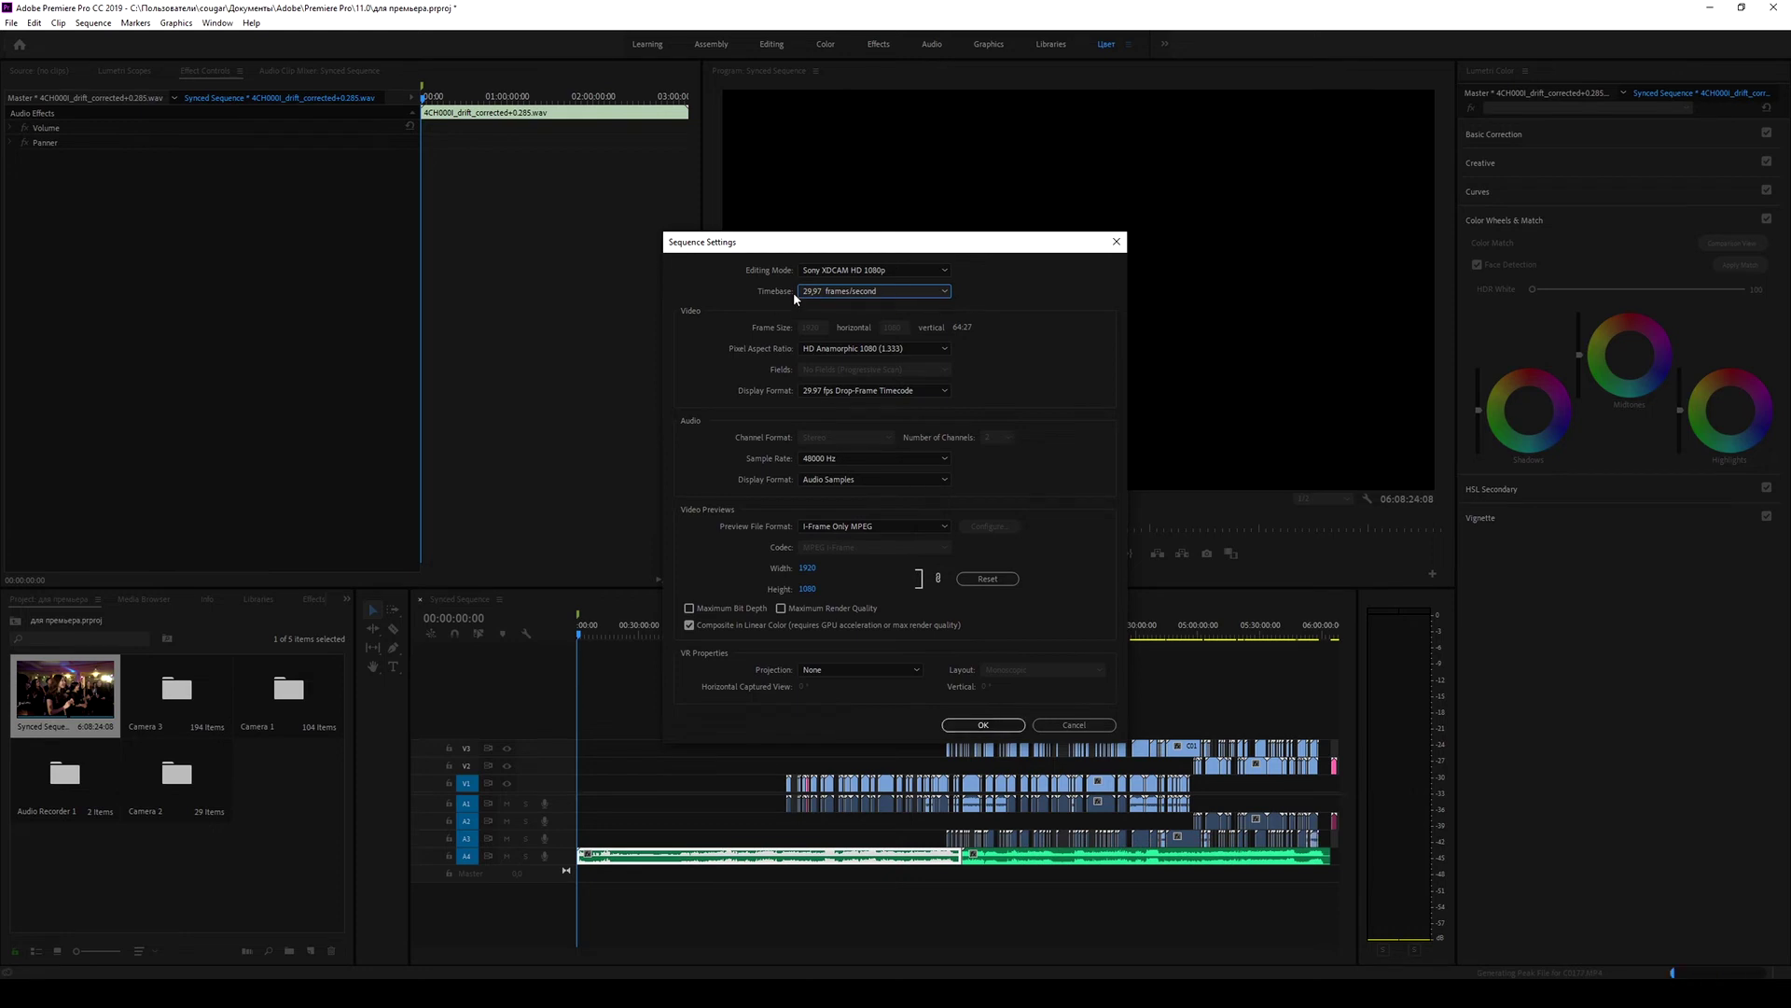
click(845, 295)
click(847, 321)
click(992, 727)
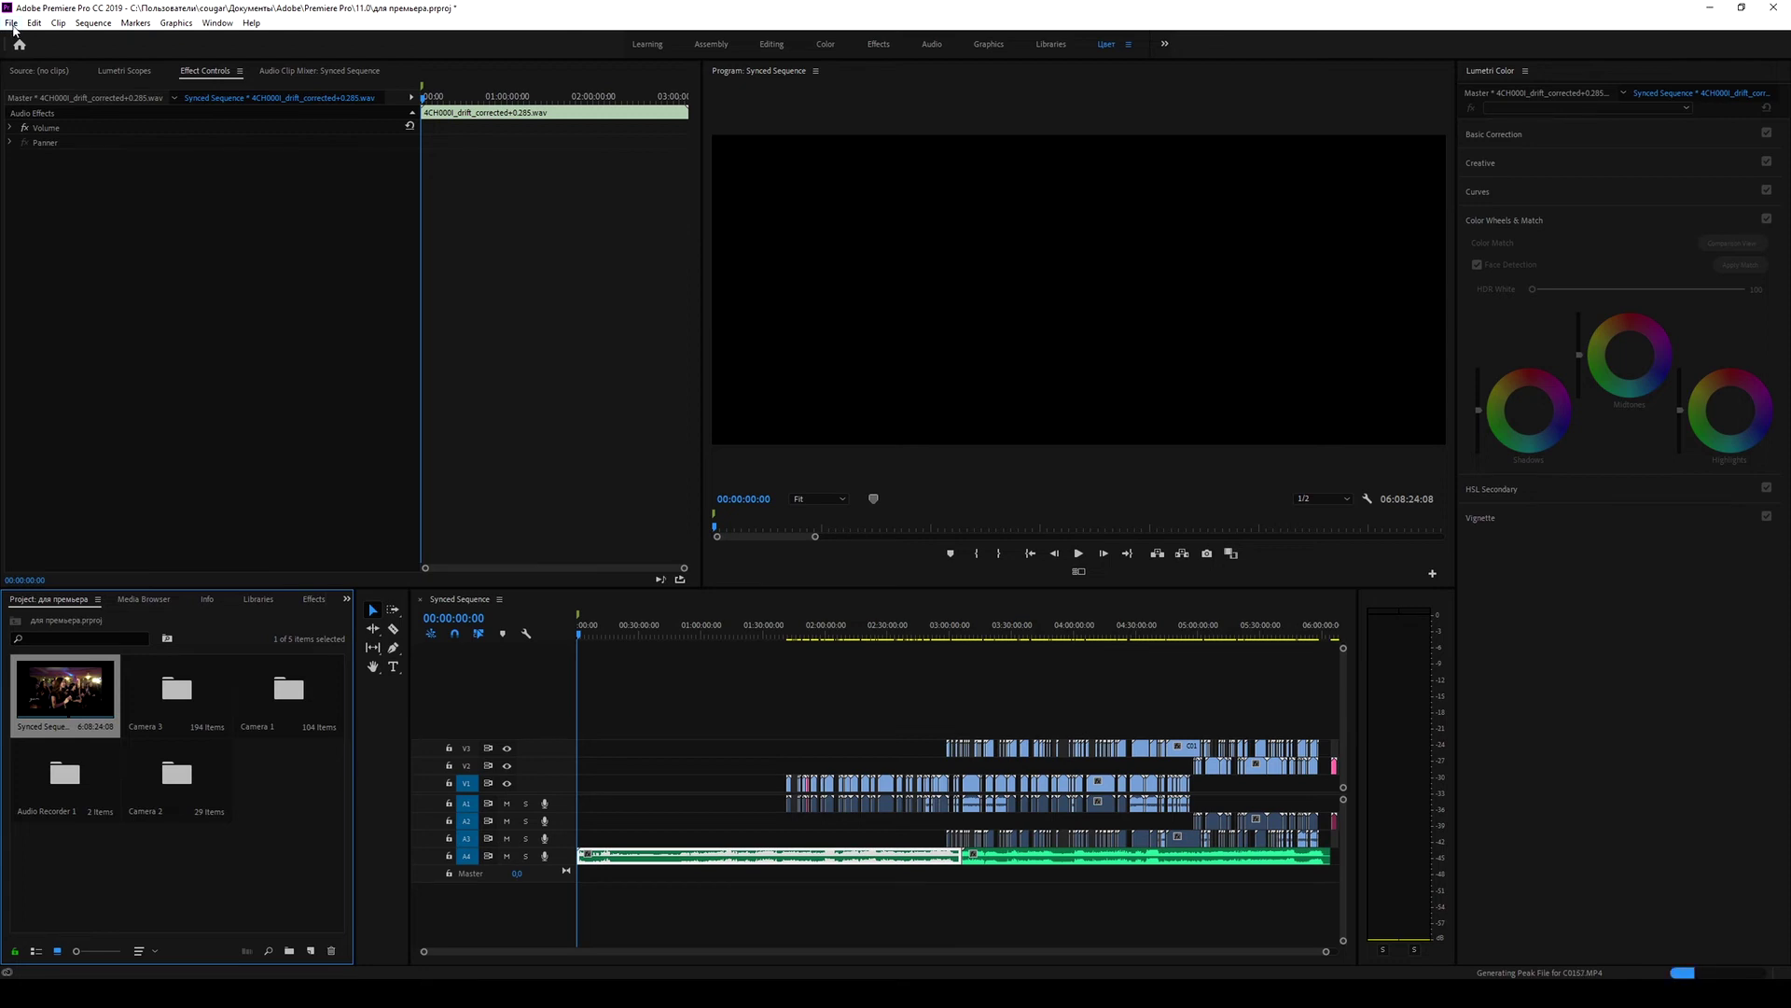
Step: Export Synced Sequence as an AAF file named для едиуса to the Desktop
click(12, 24)
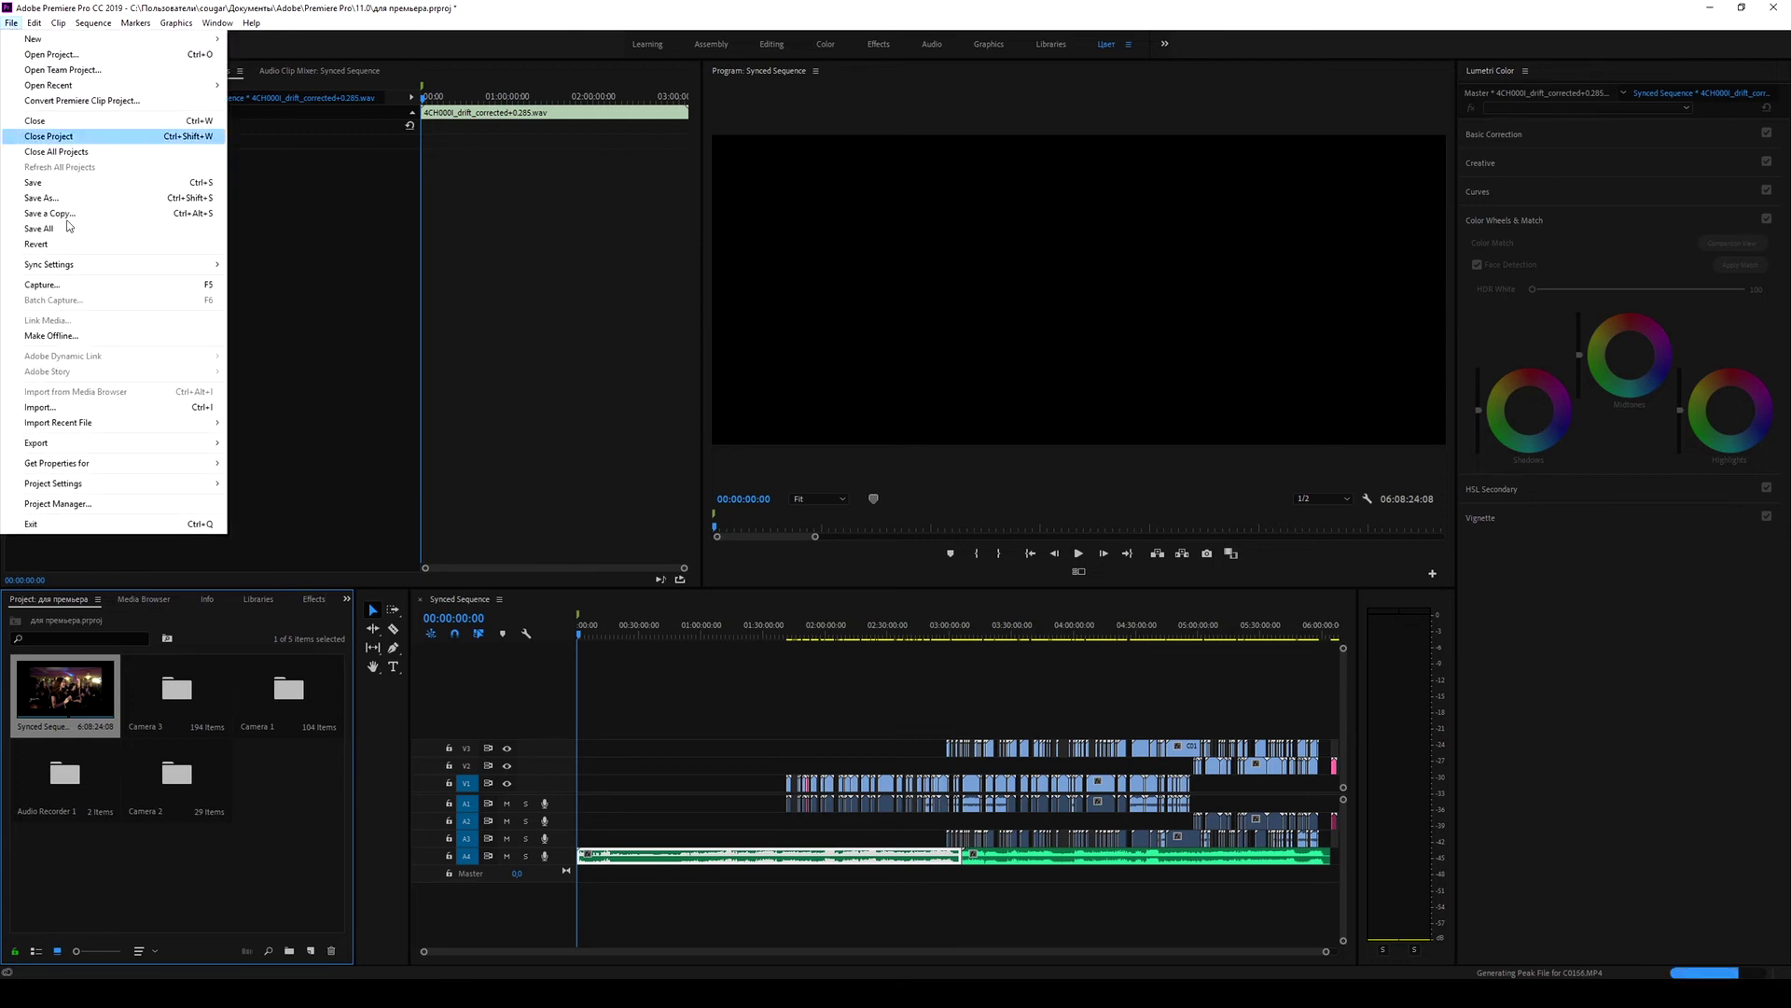
mouse_move(131, 444)
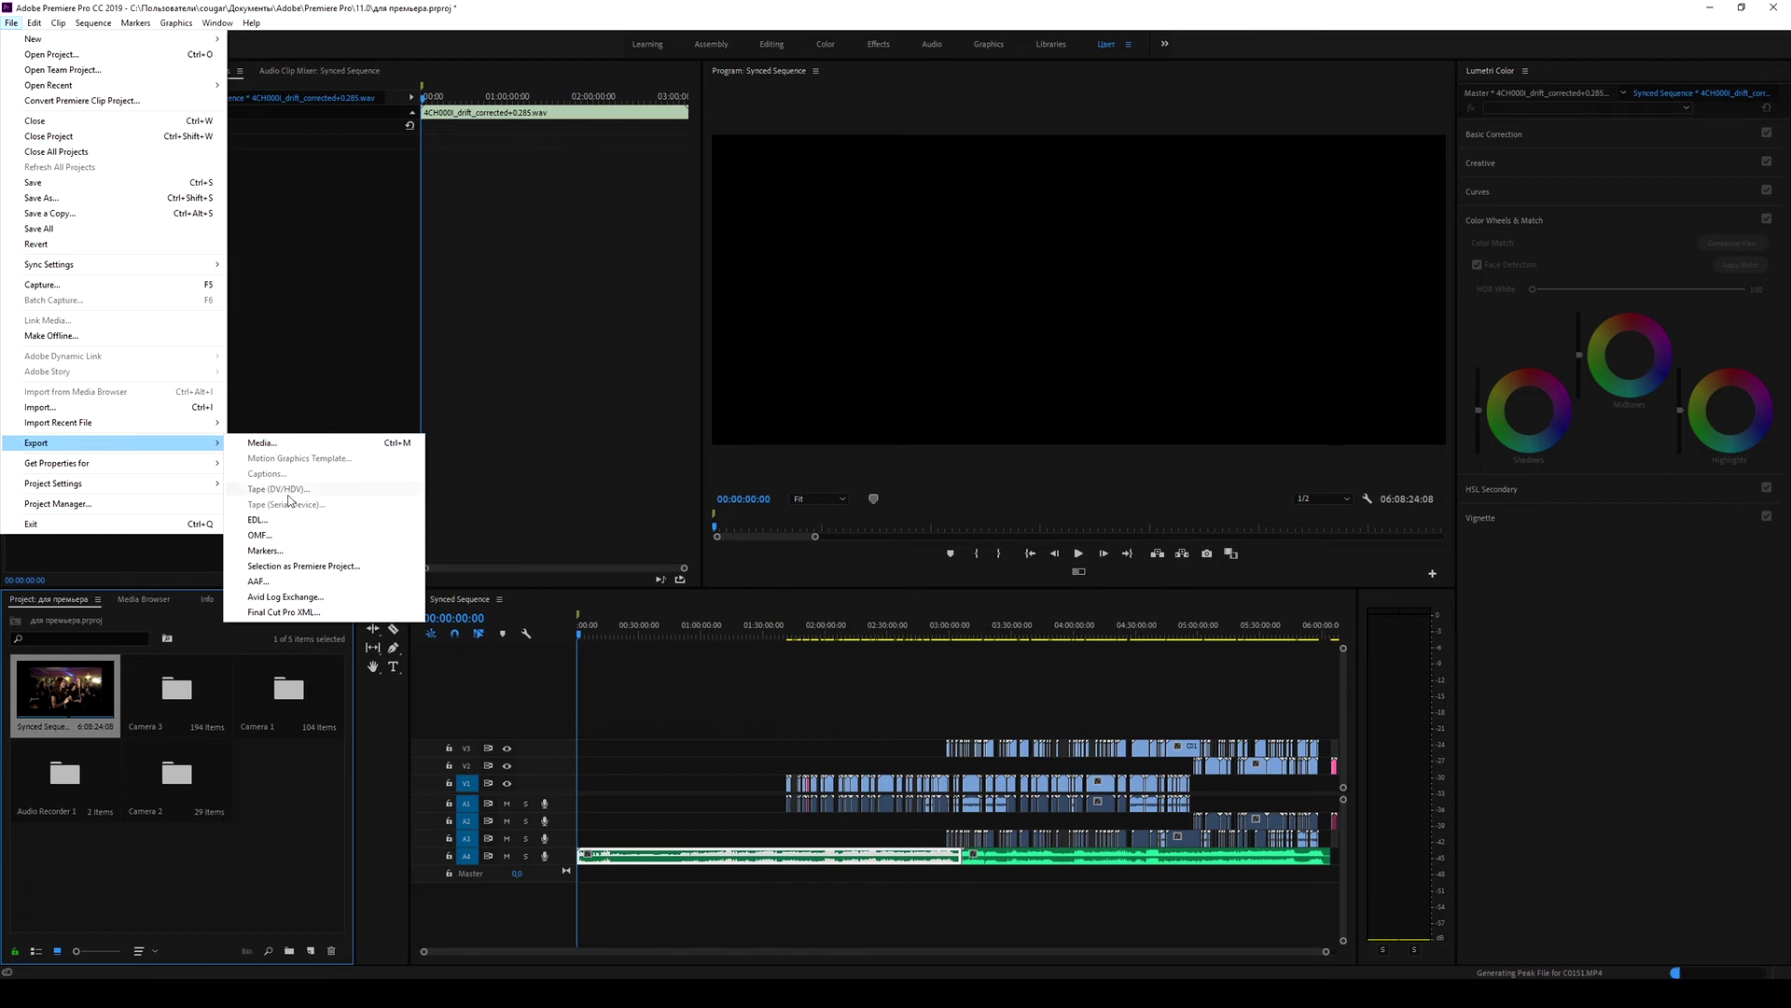
click(266, 586)
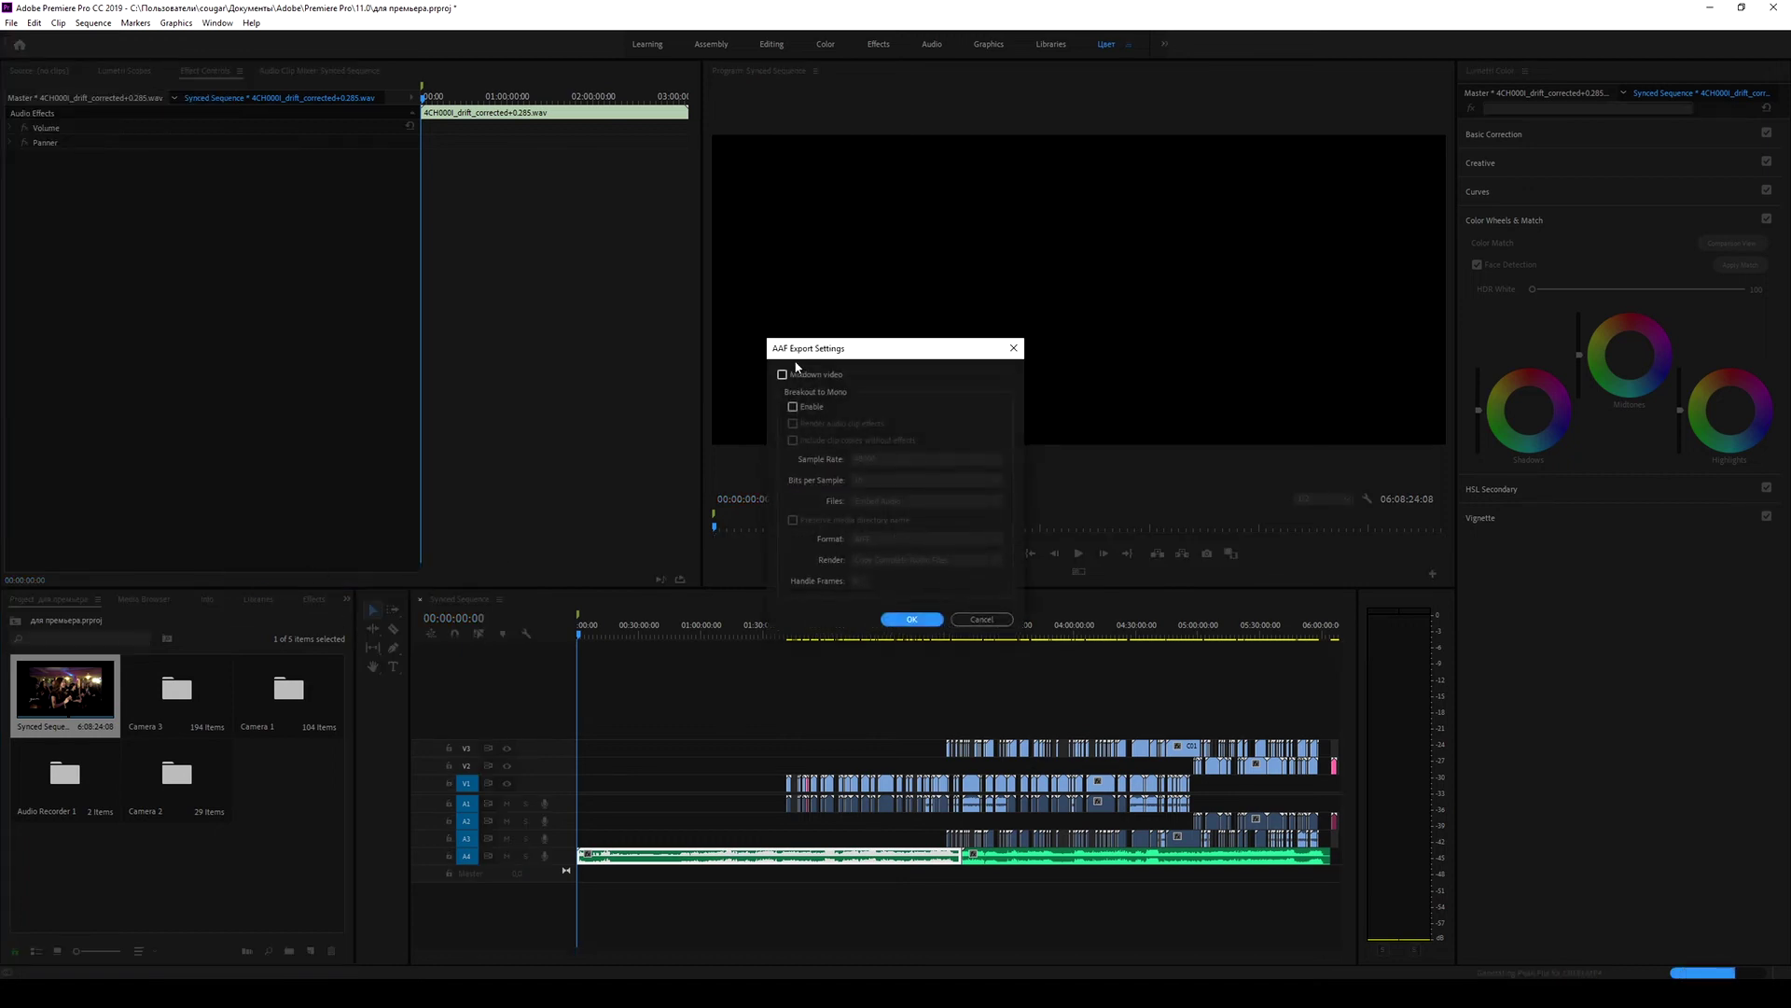
click(937, 621)
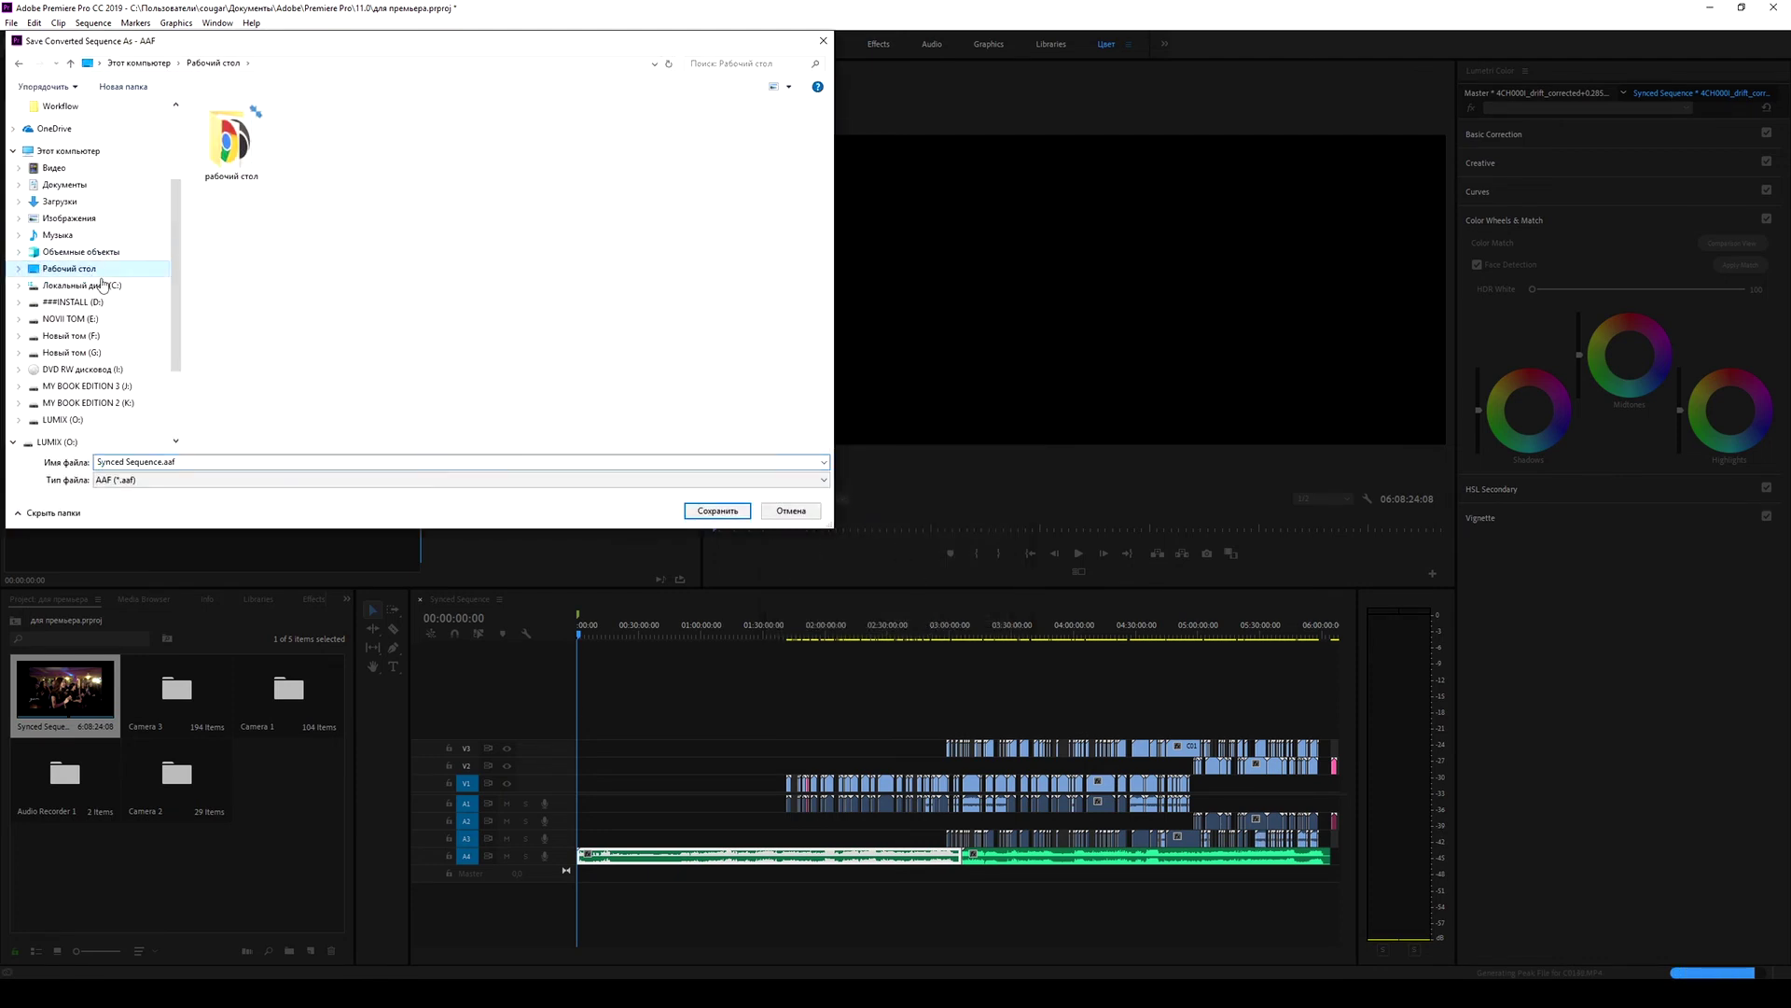
text(для)
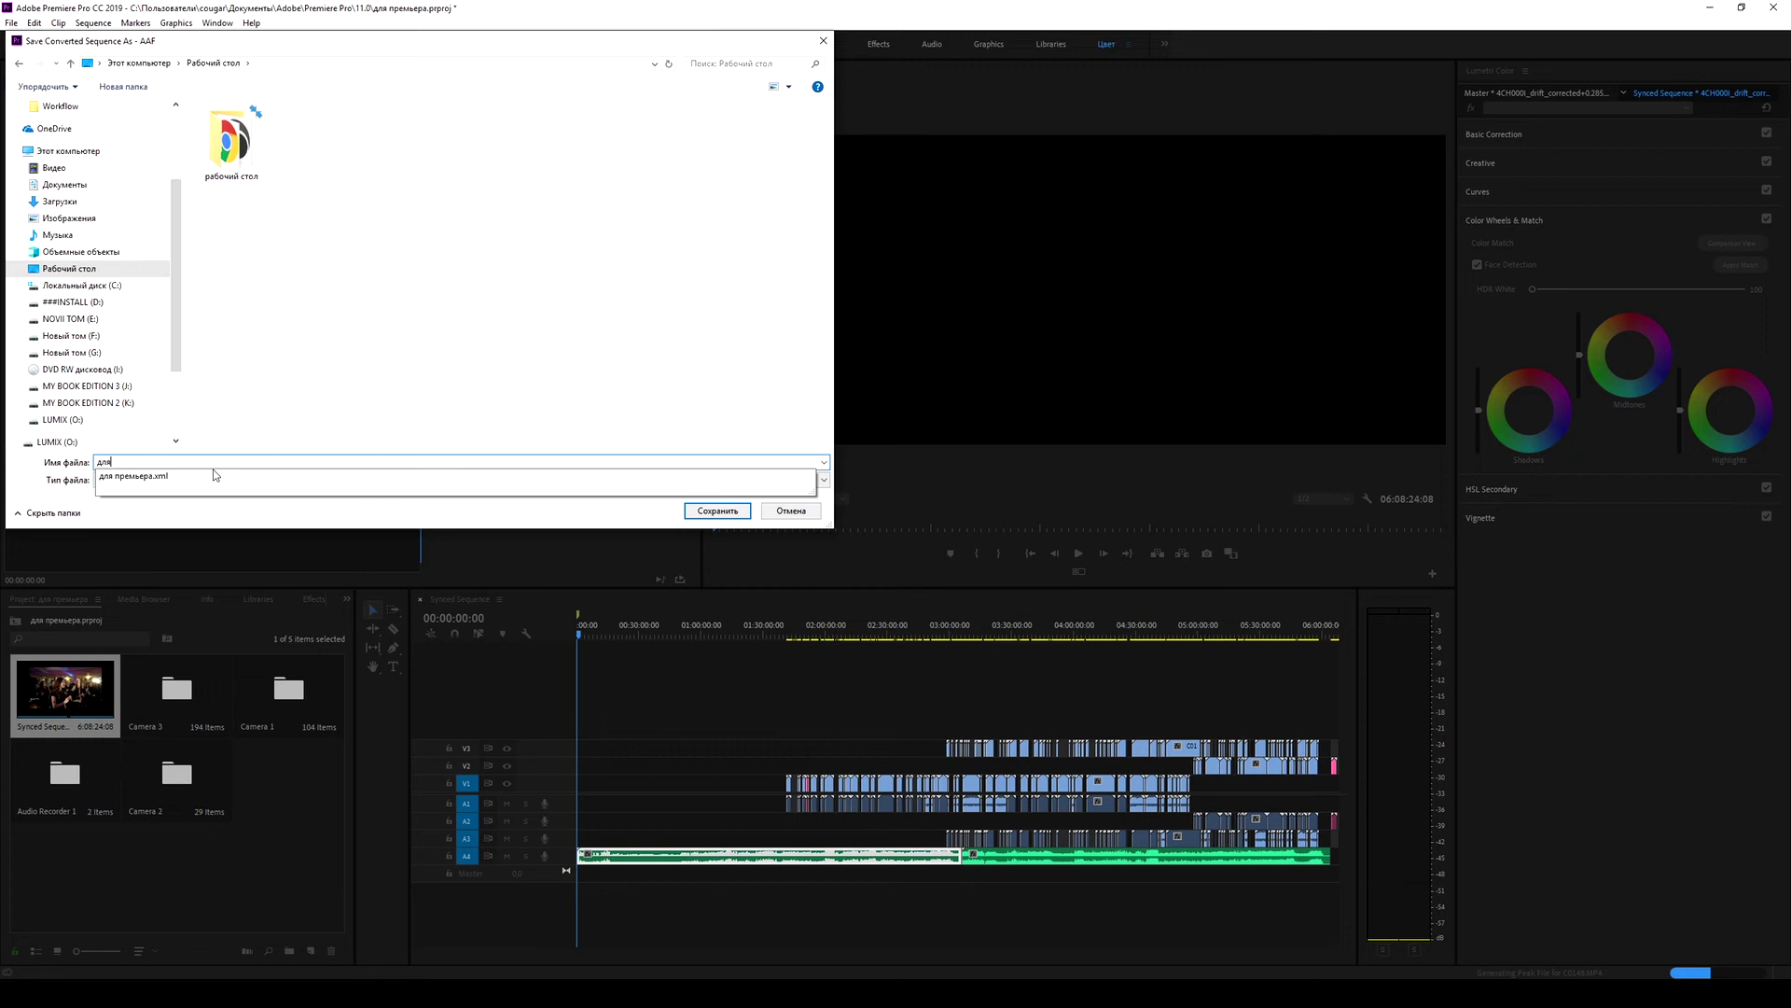
text( единуса)
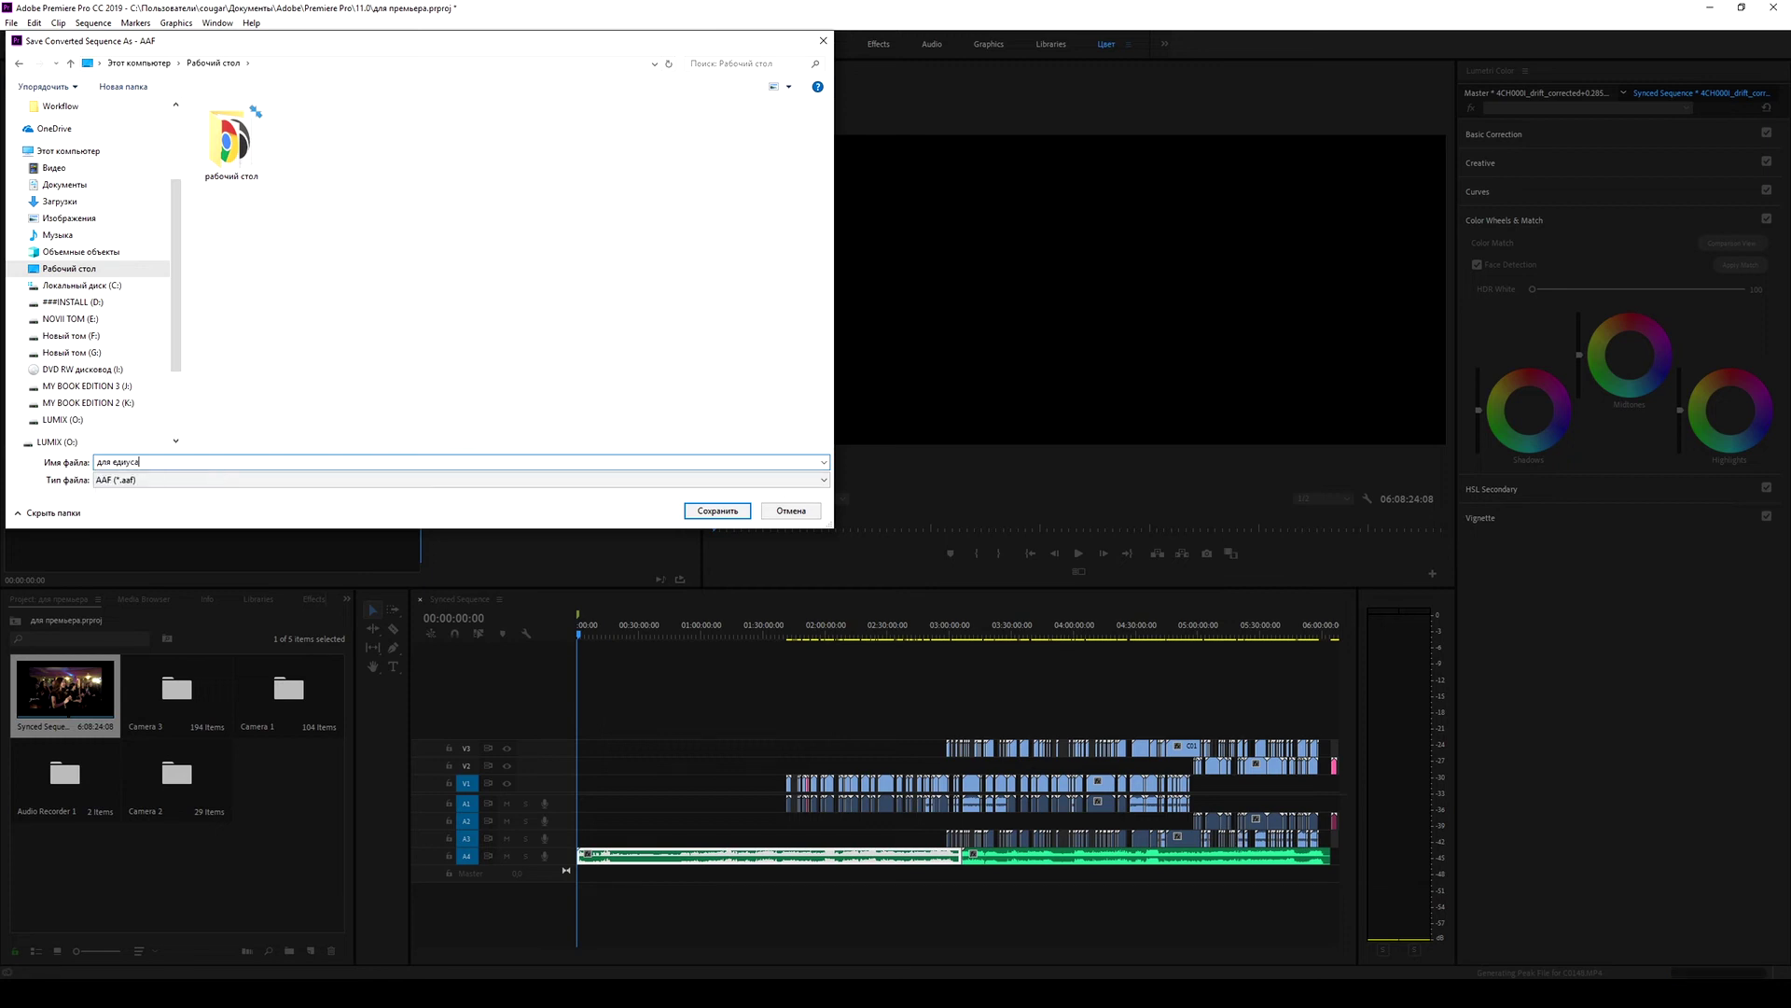
click(725, 512)
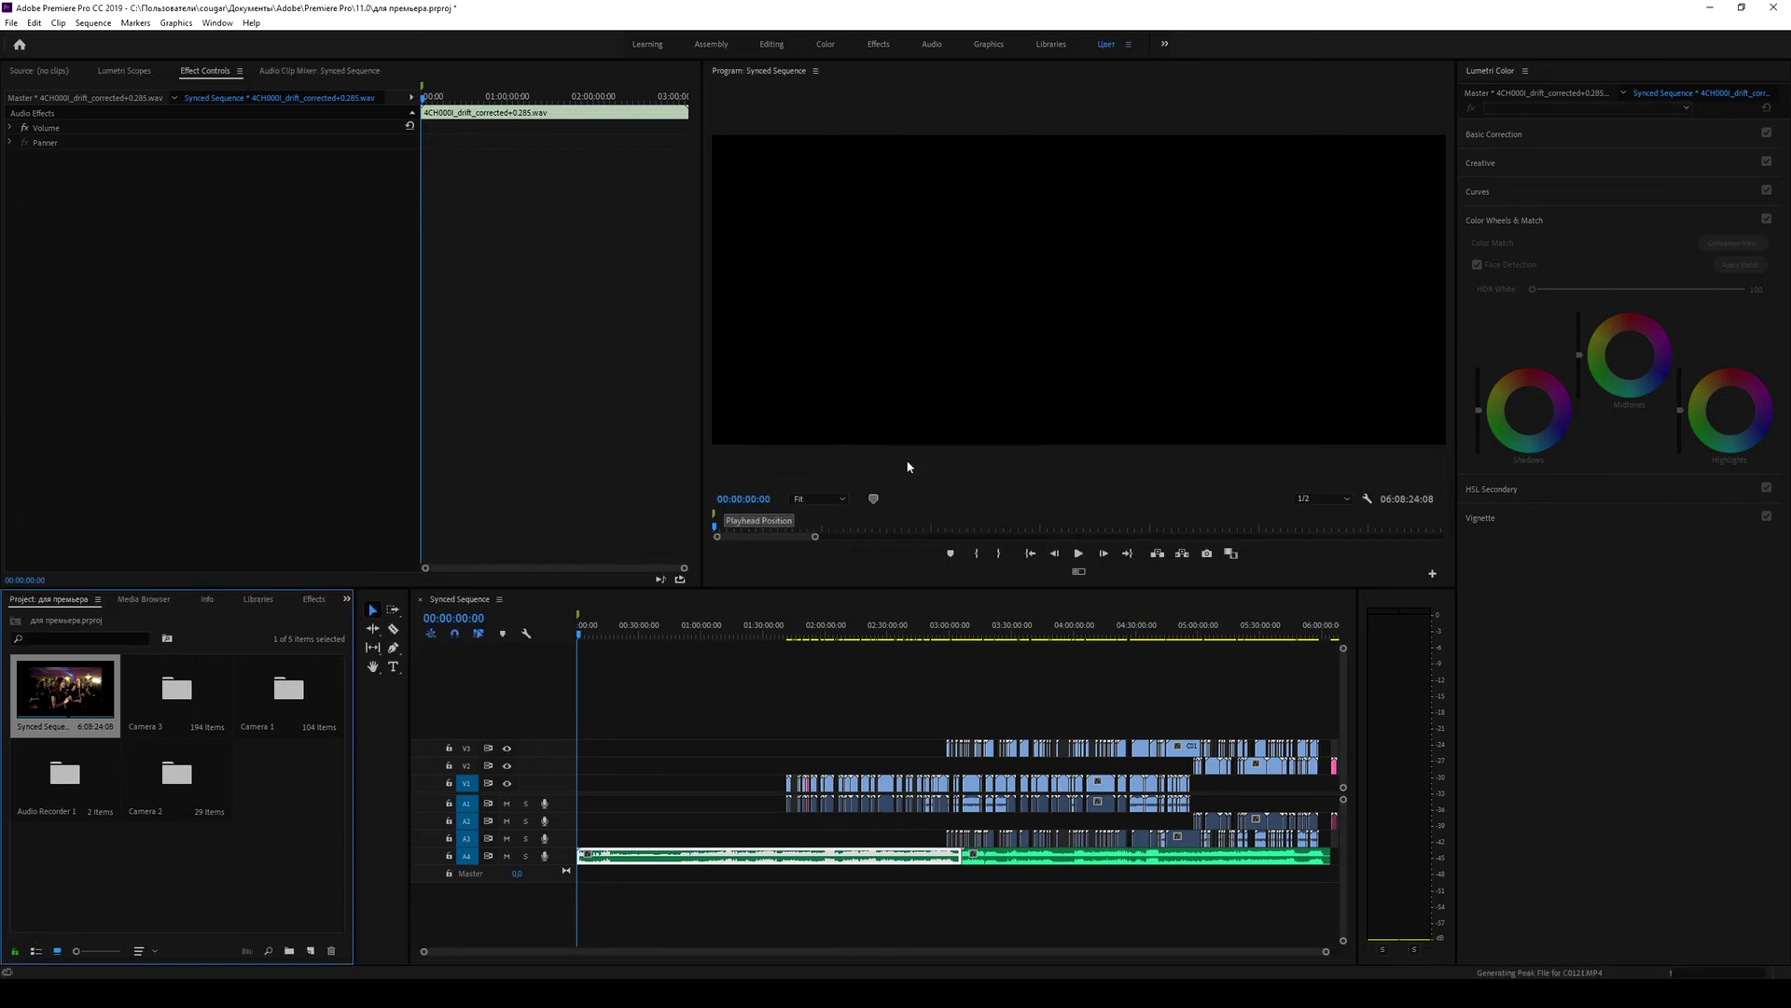
Step: Minimize Premiere and open для едиуса.aaf from the desktop in EDIUS
click(1716, 16)
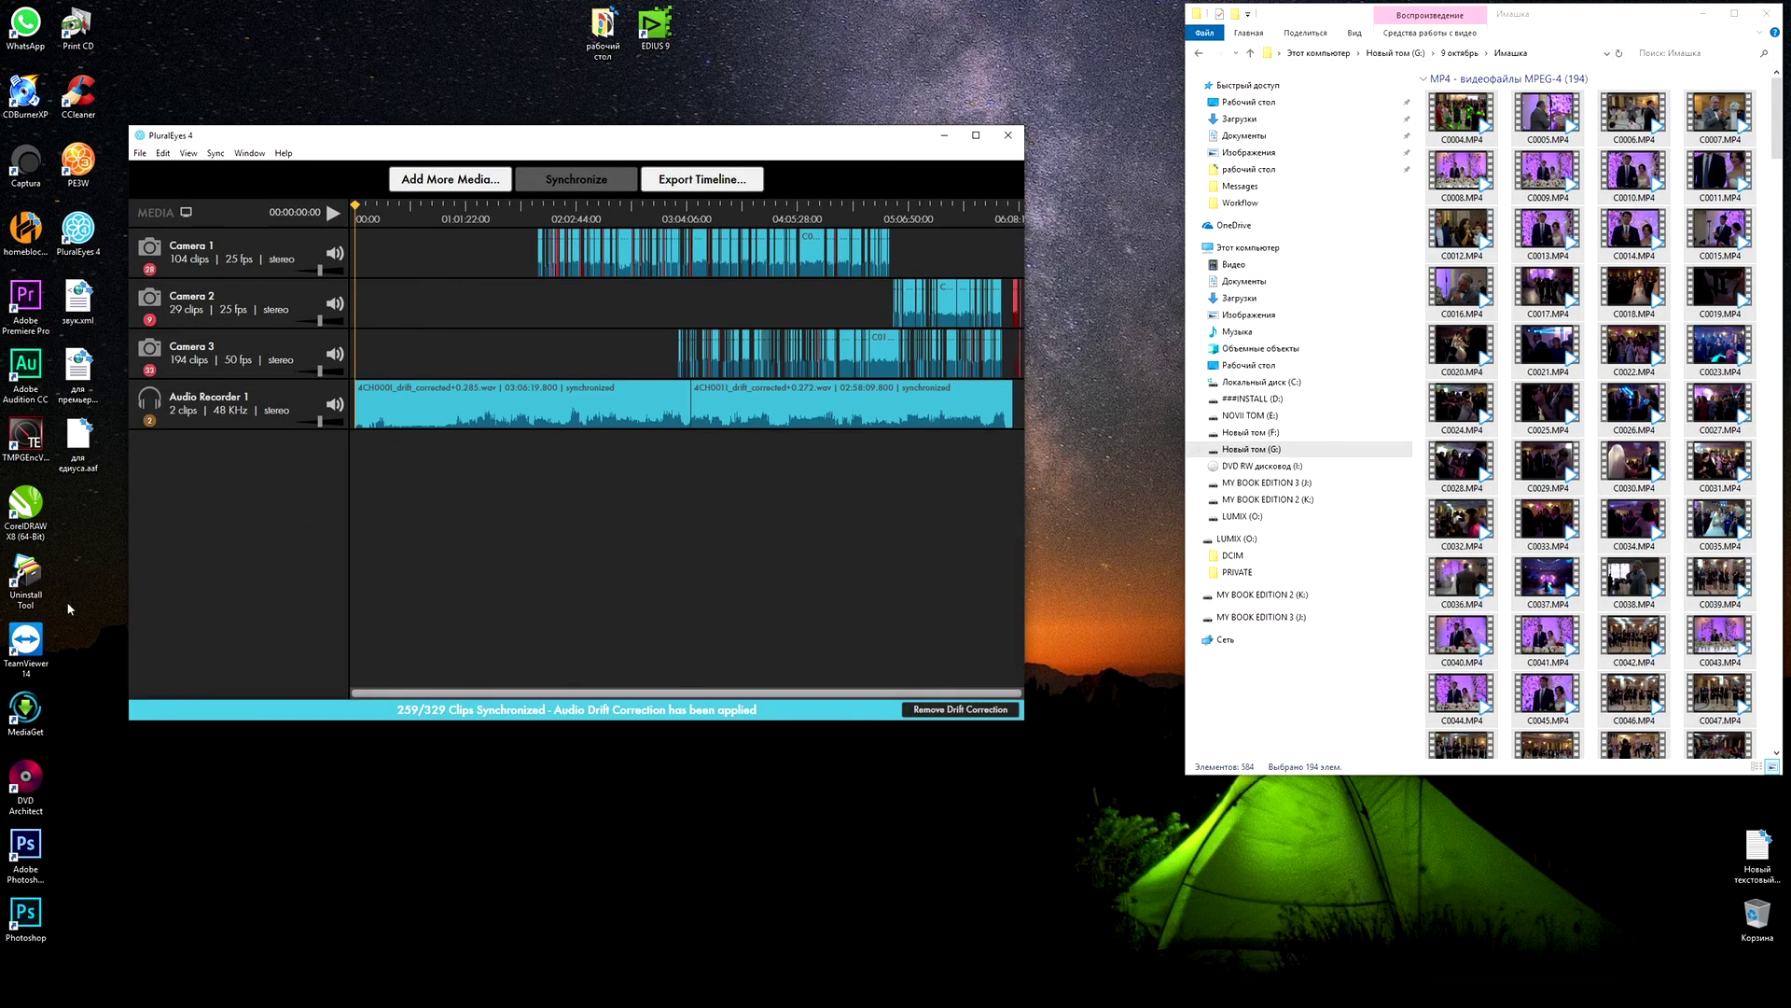
click(83, 444)
double_click(83, 444)
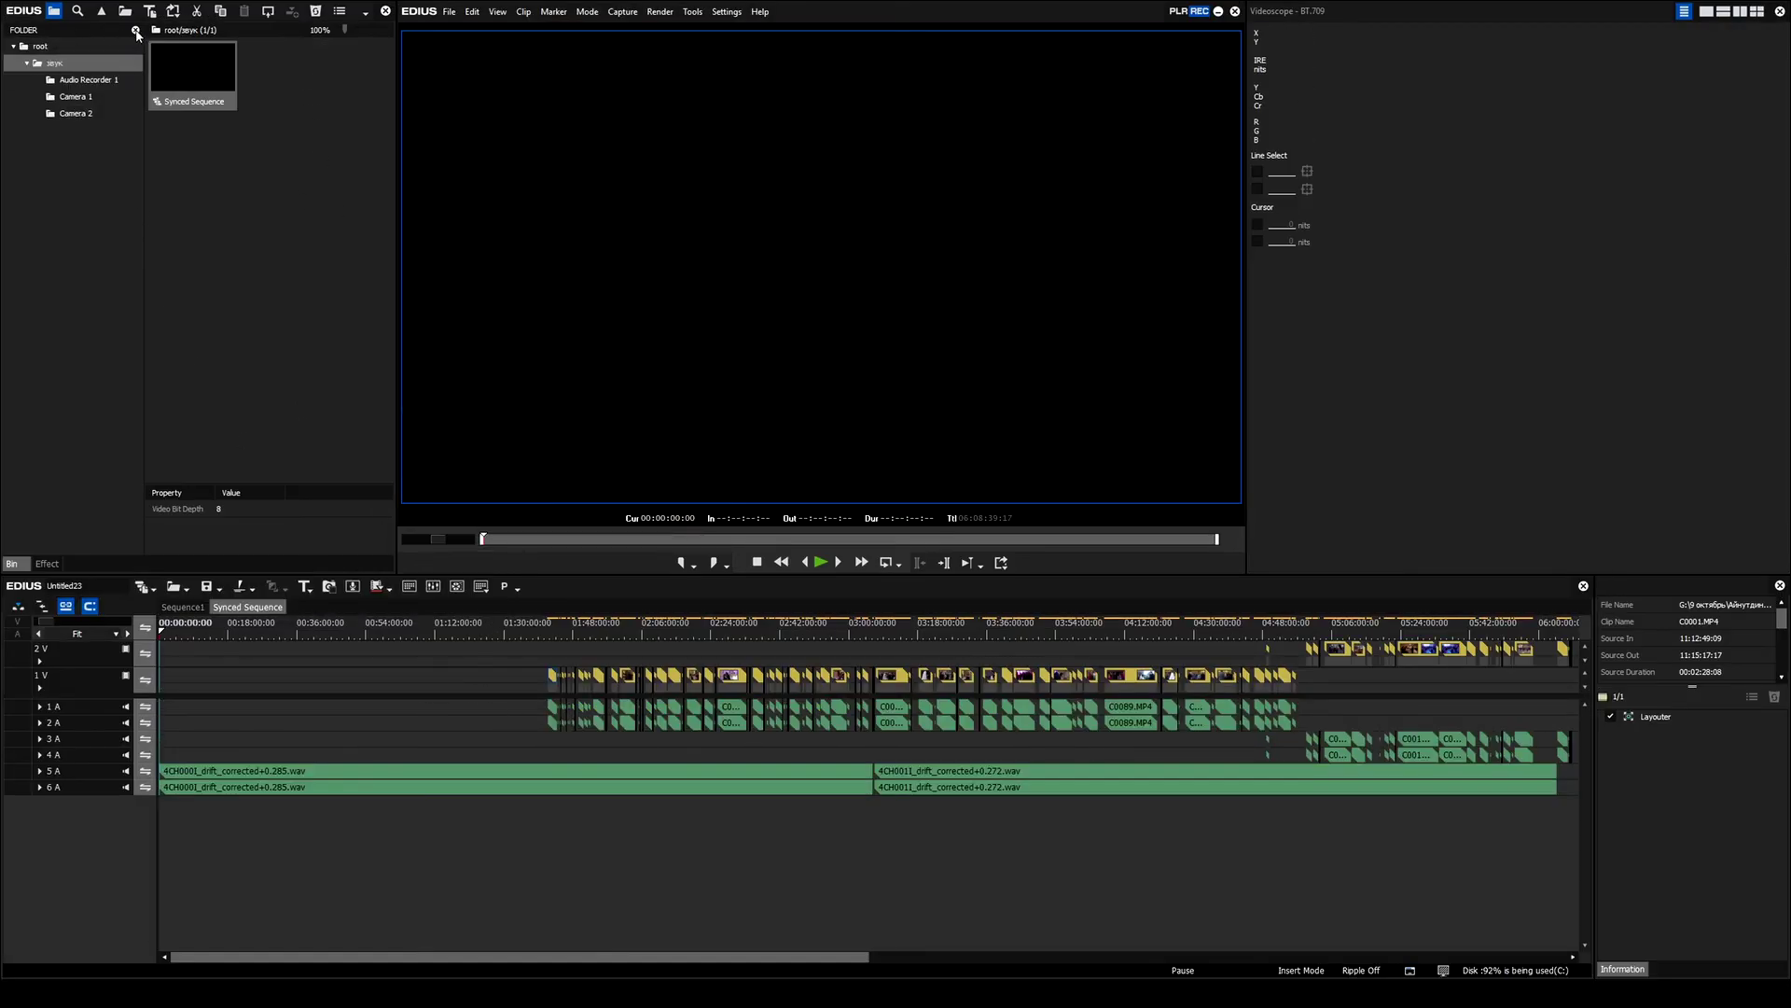
Step: Import для едиуса.aaf from the Desktop into EDIUS as a new sequence
click(448, 12)
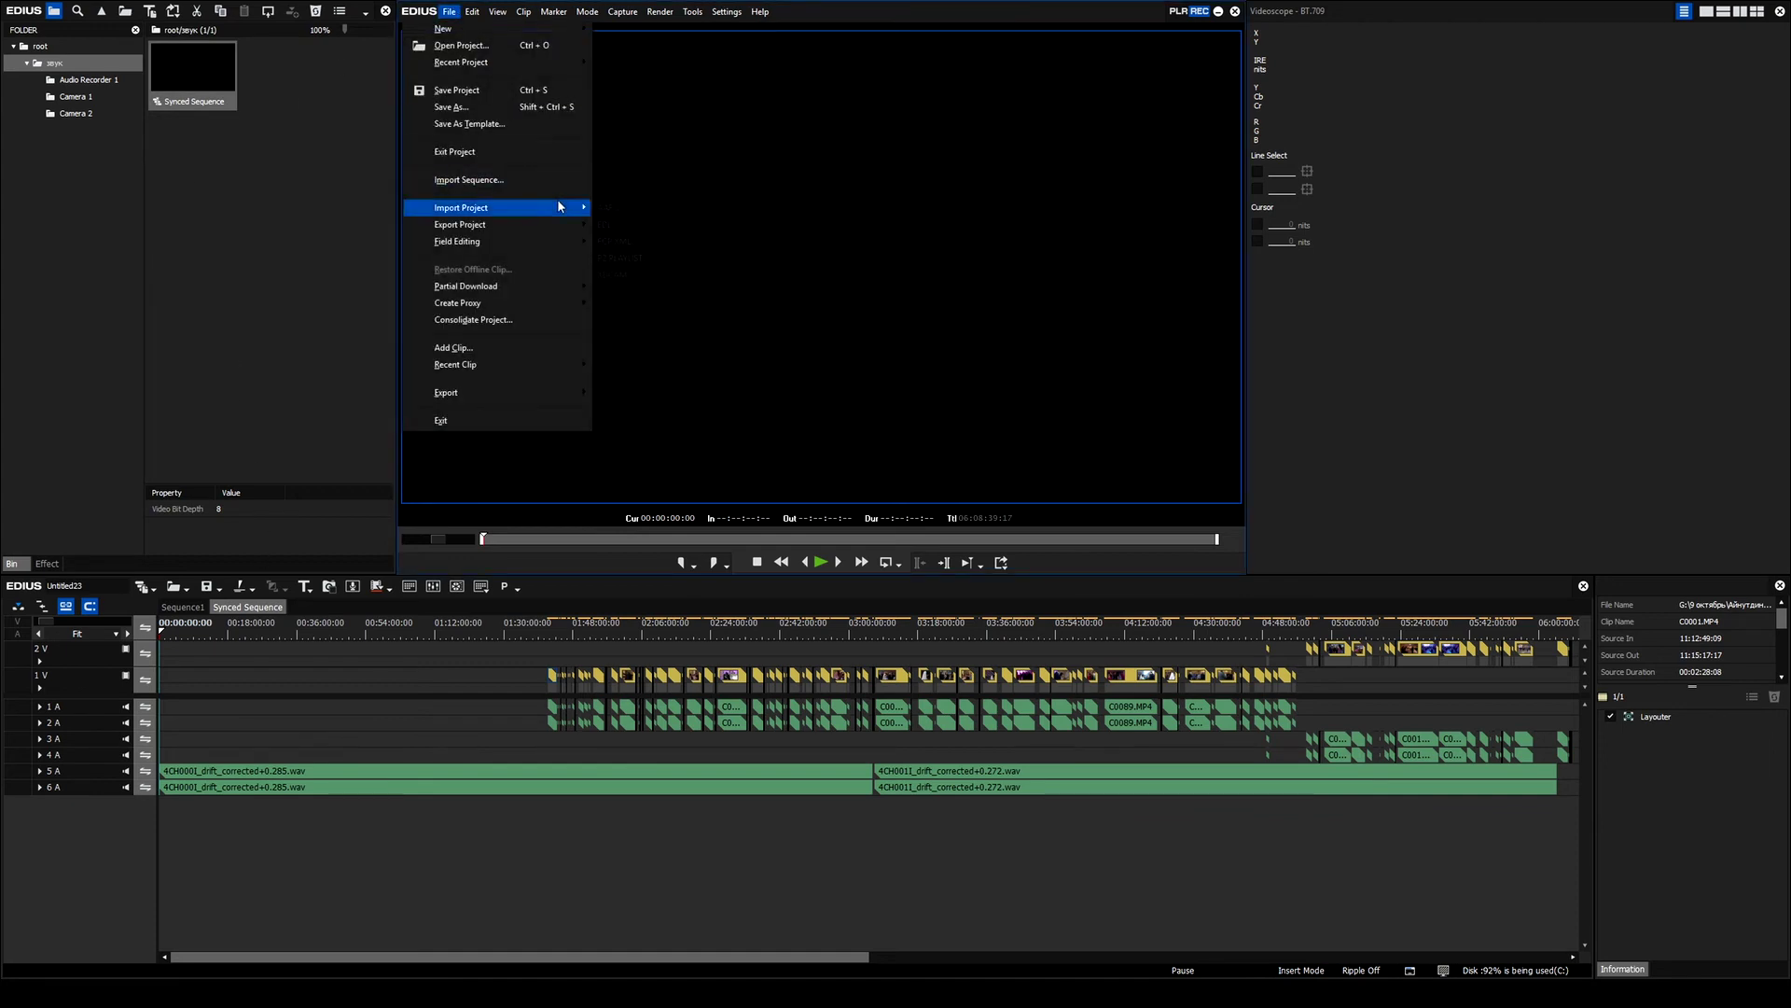
mouse_move(558, 207)
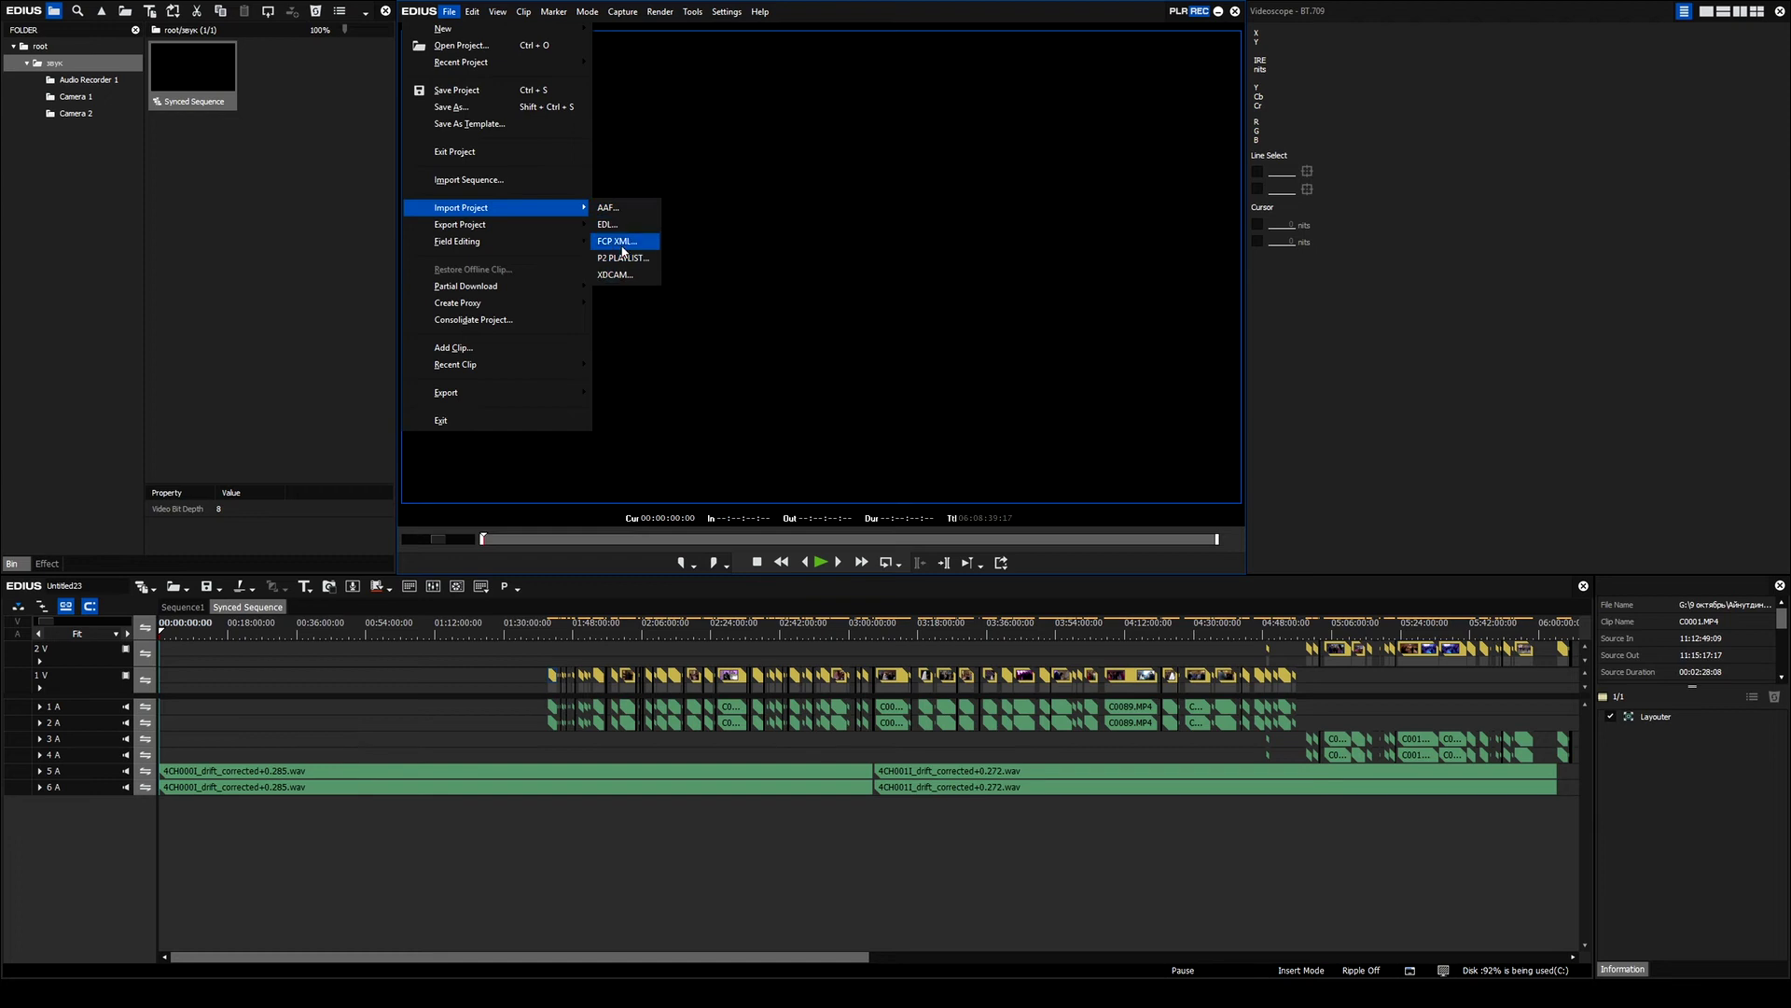
click(623, 215)
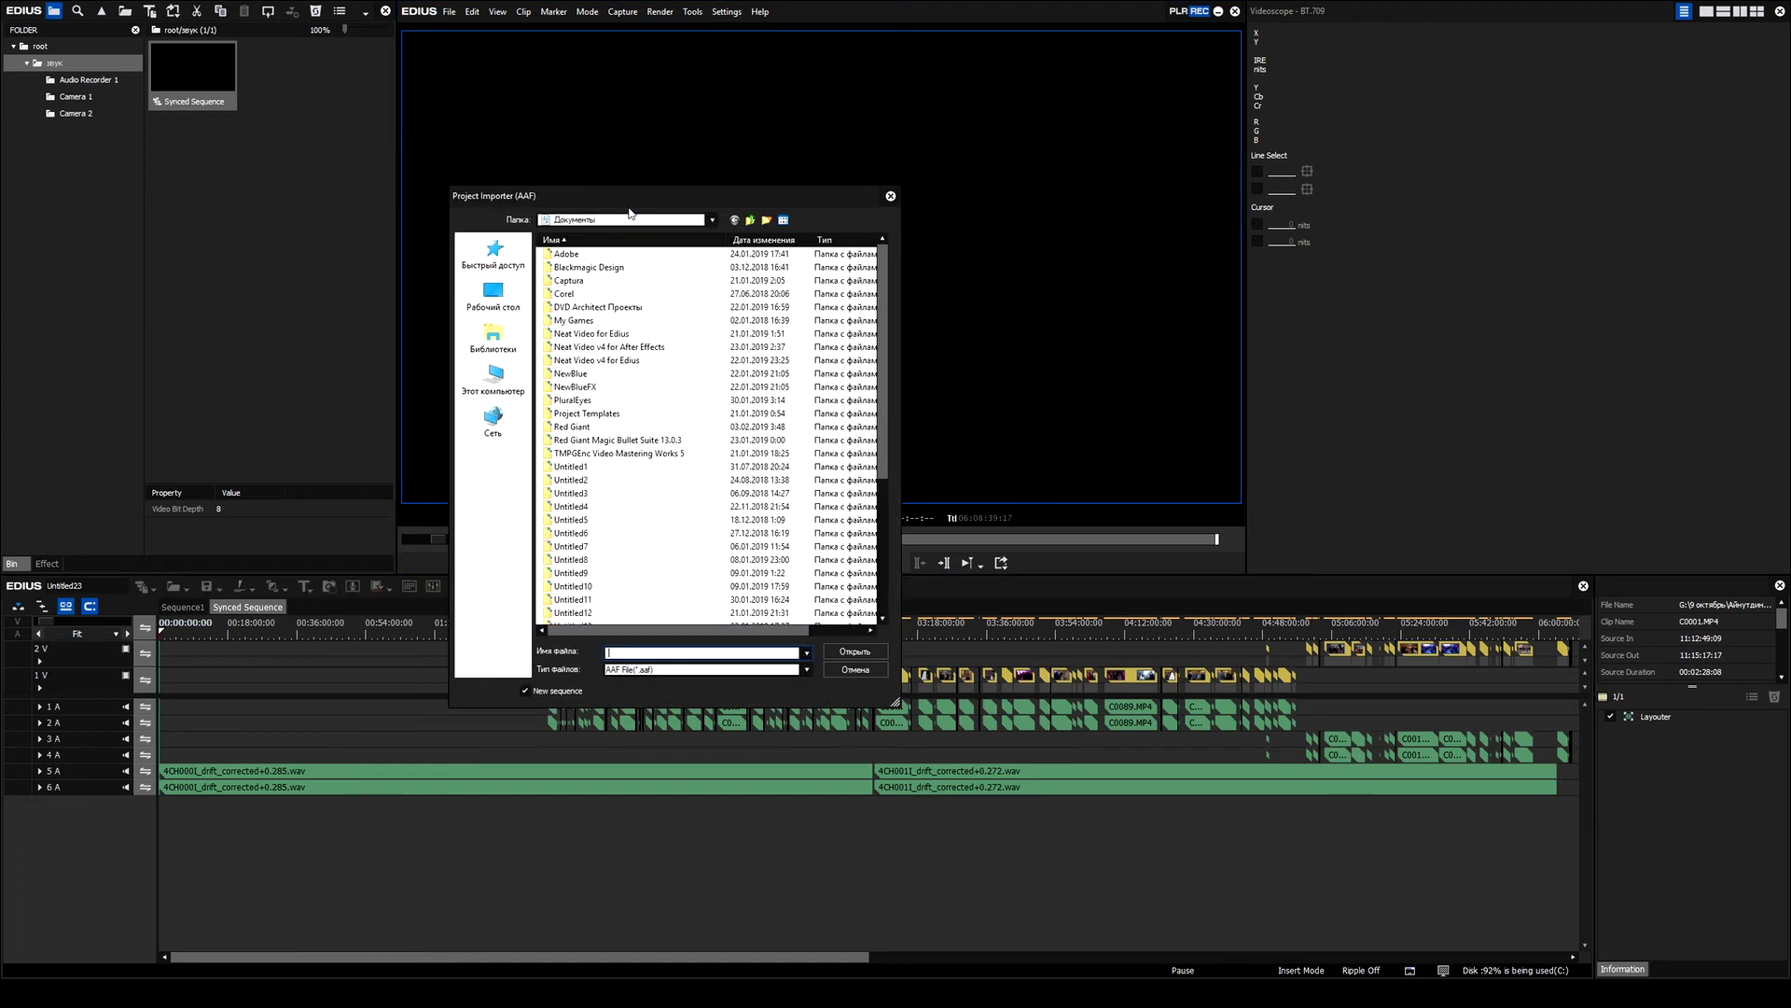
click(493, 294)
click(550, 437)
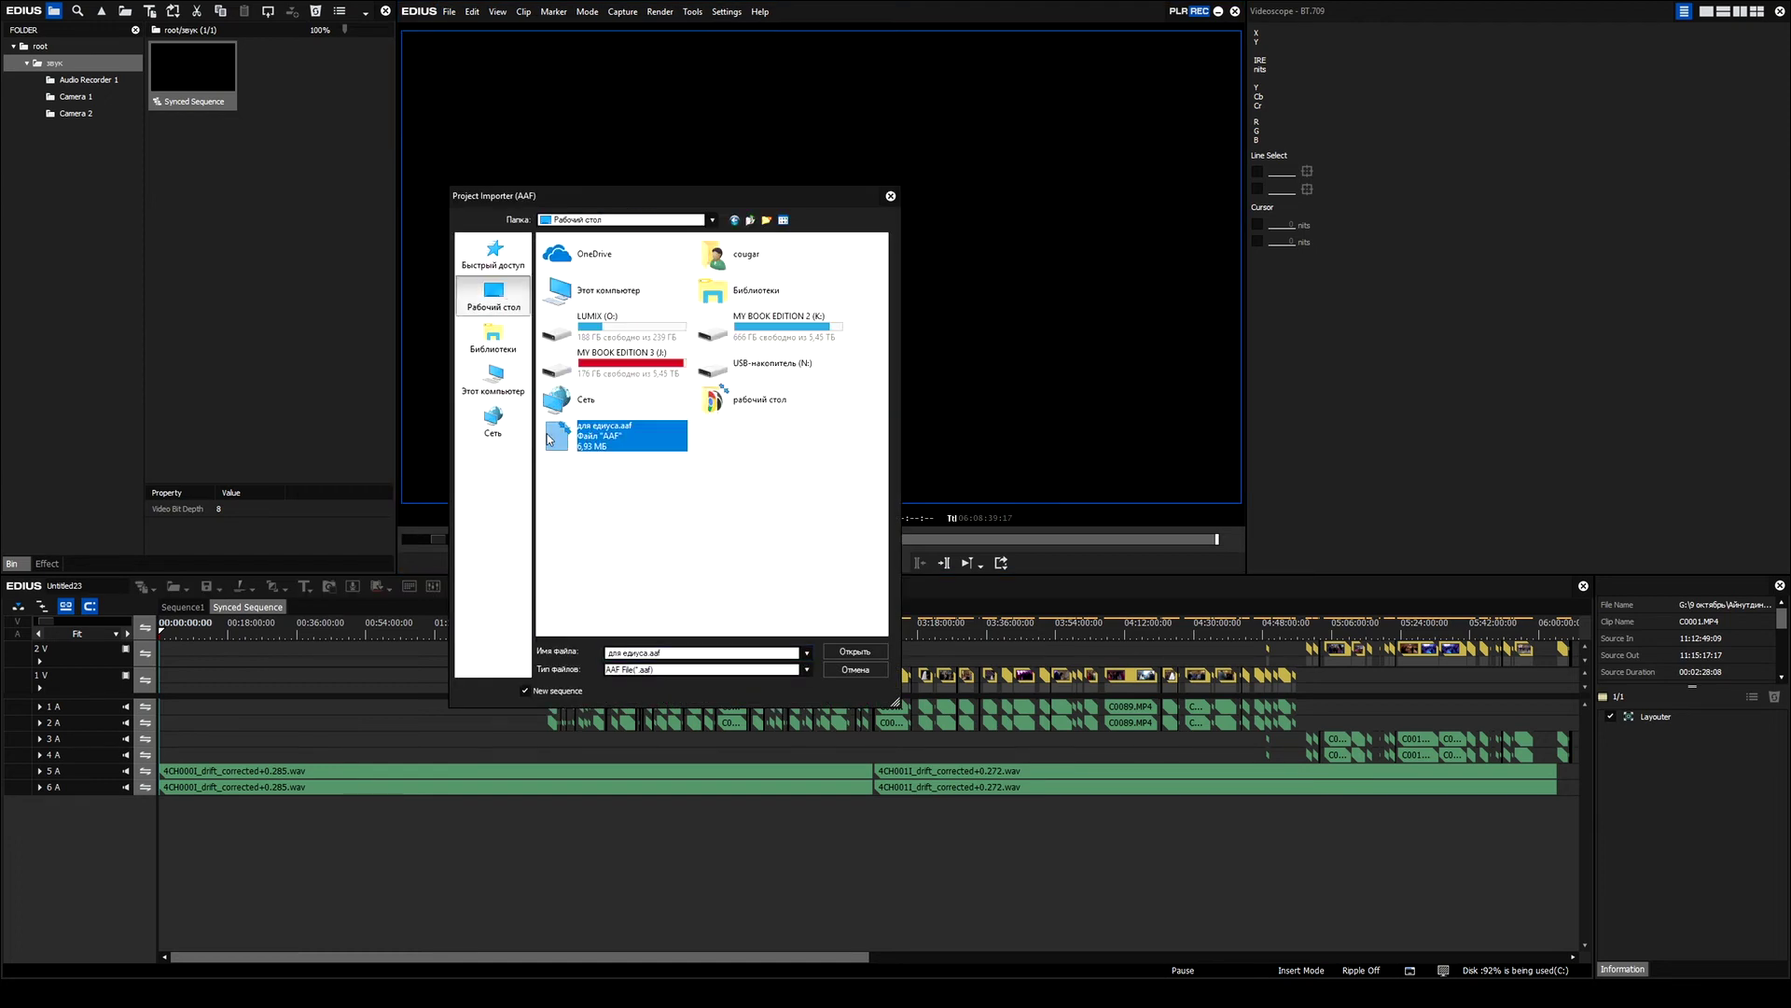
double_click(546, 437)
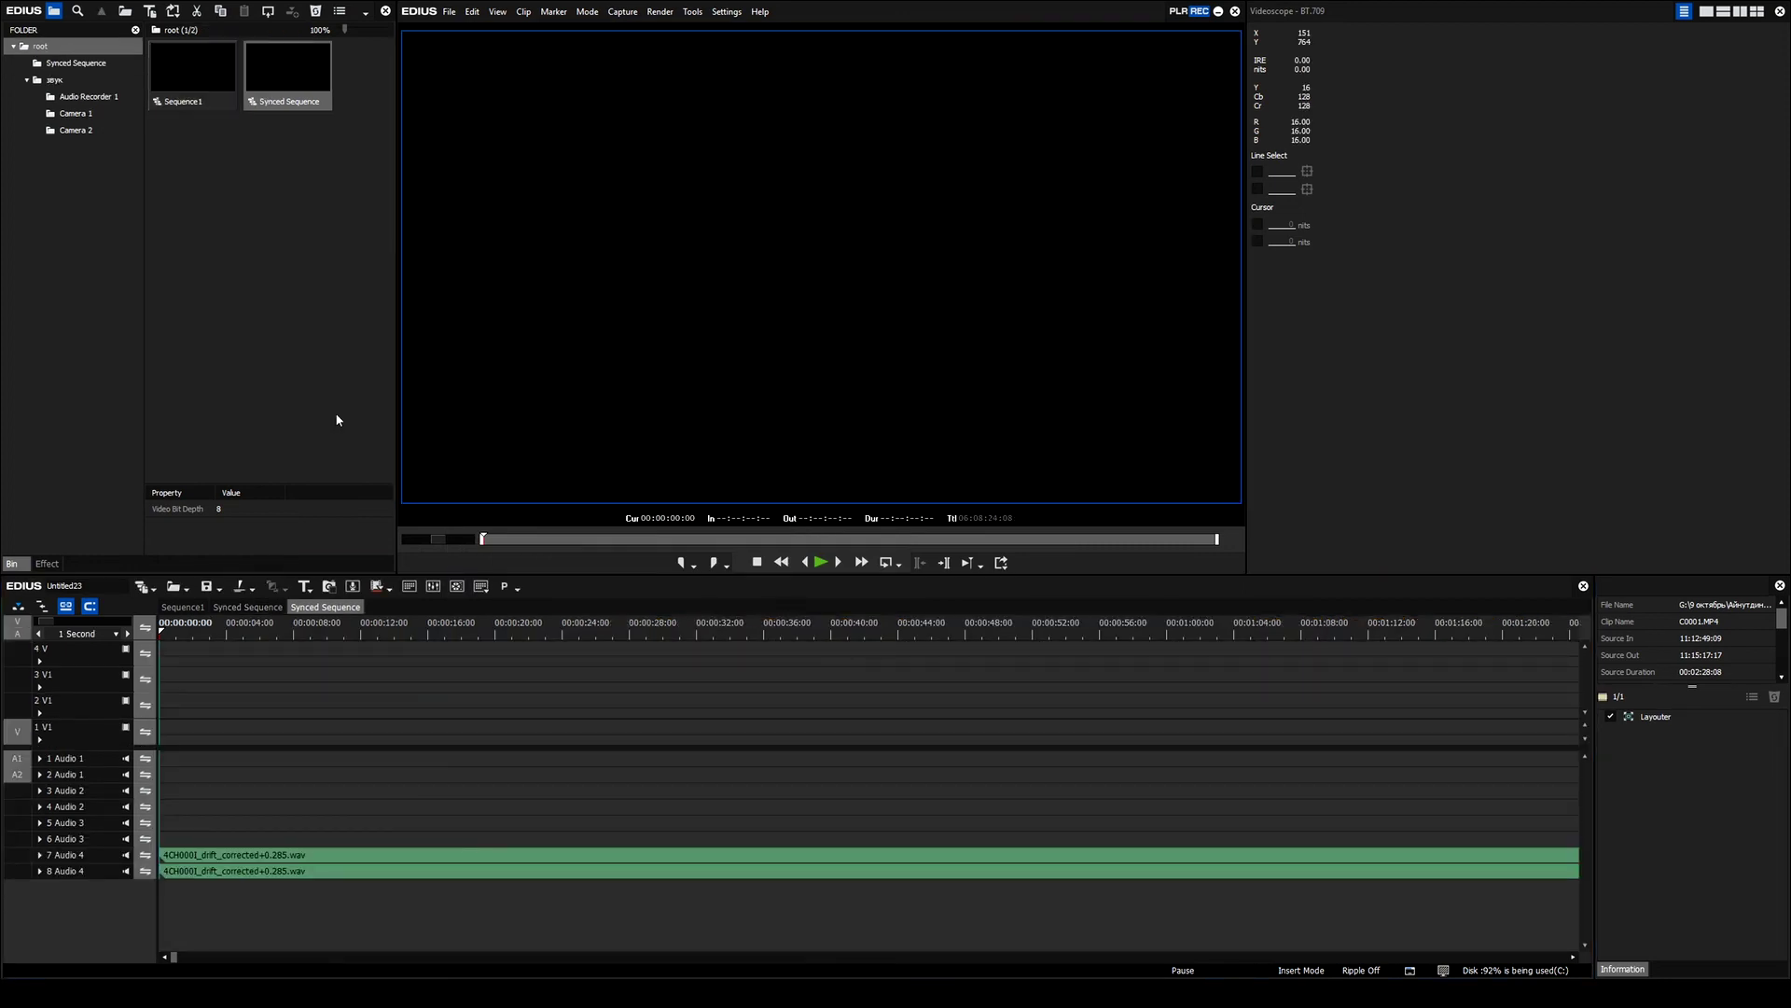
Step: Fit the sequence to the timeline, confirm the 25.00 project frame rate, and scrub the footage
key(ctrl+f)
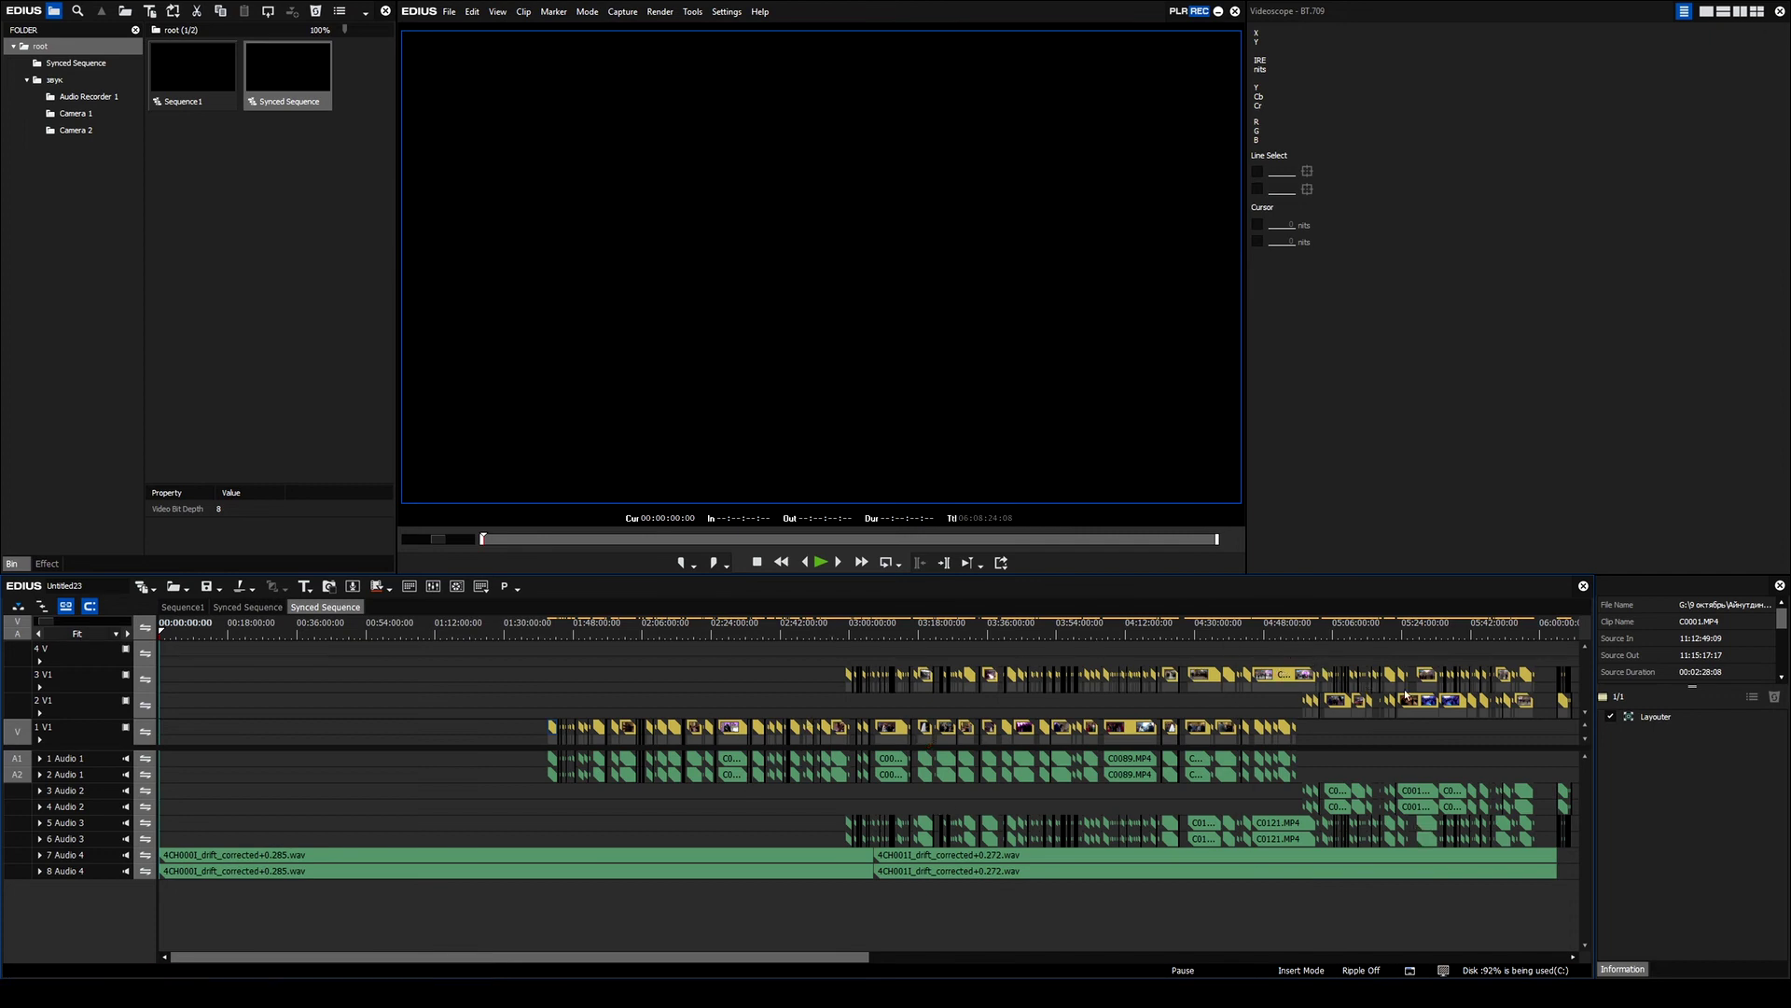
click(727, 12)
click(751, 73)
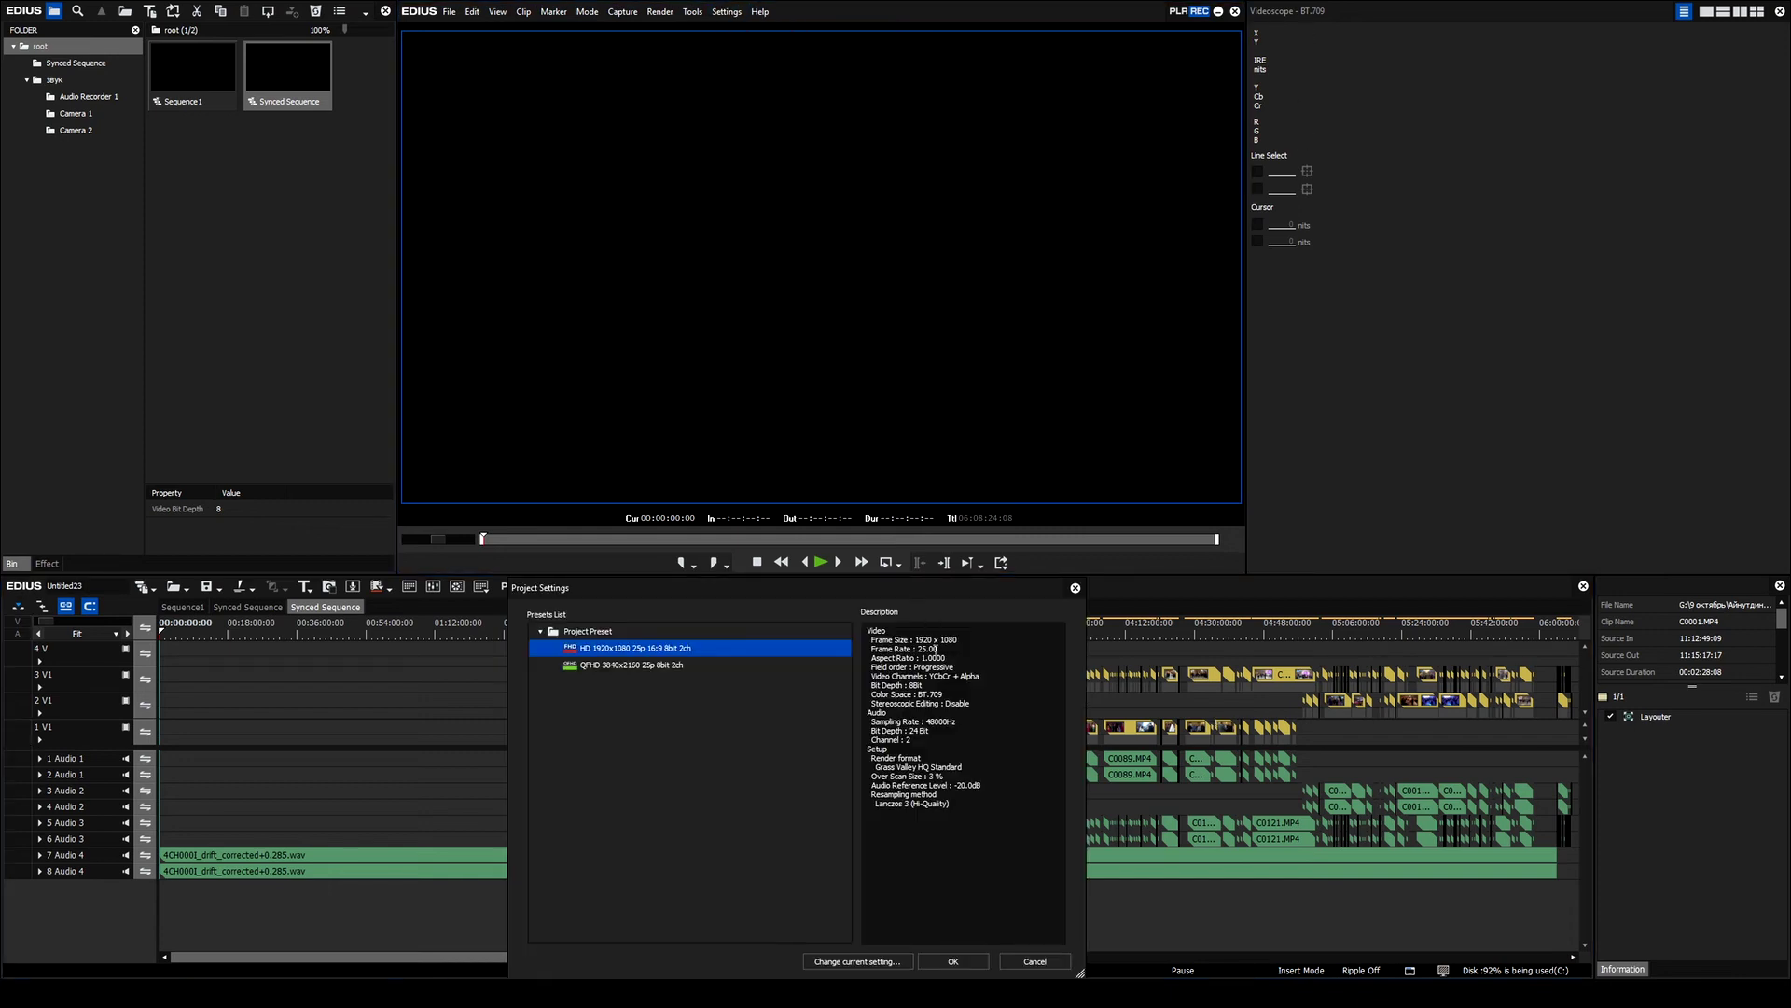
drag(935, 649, 868, 648)
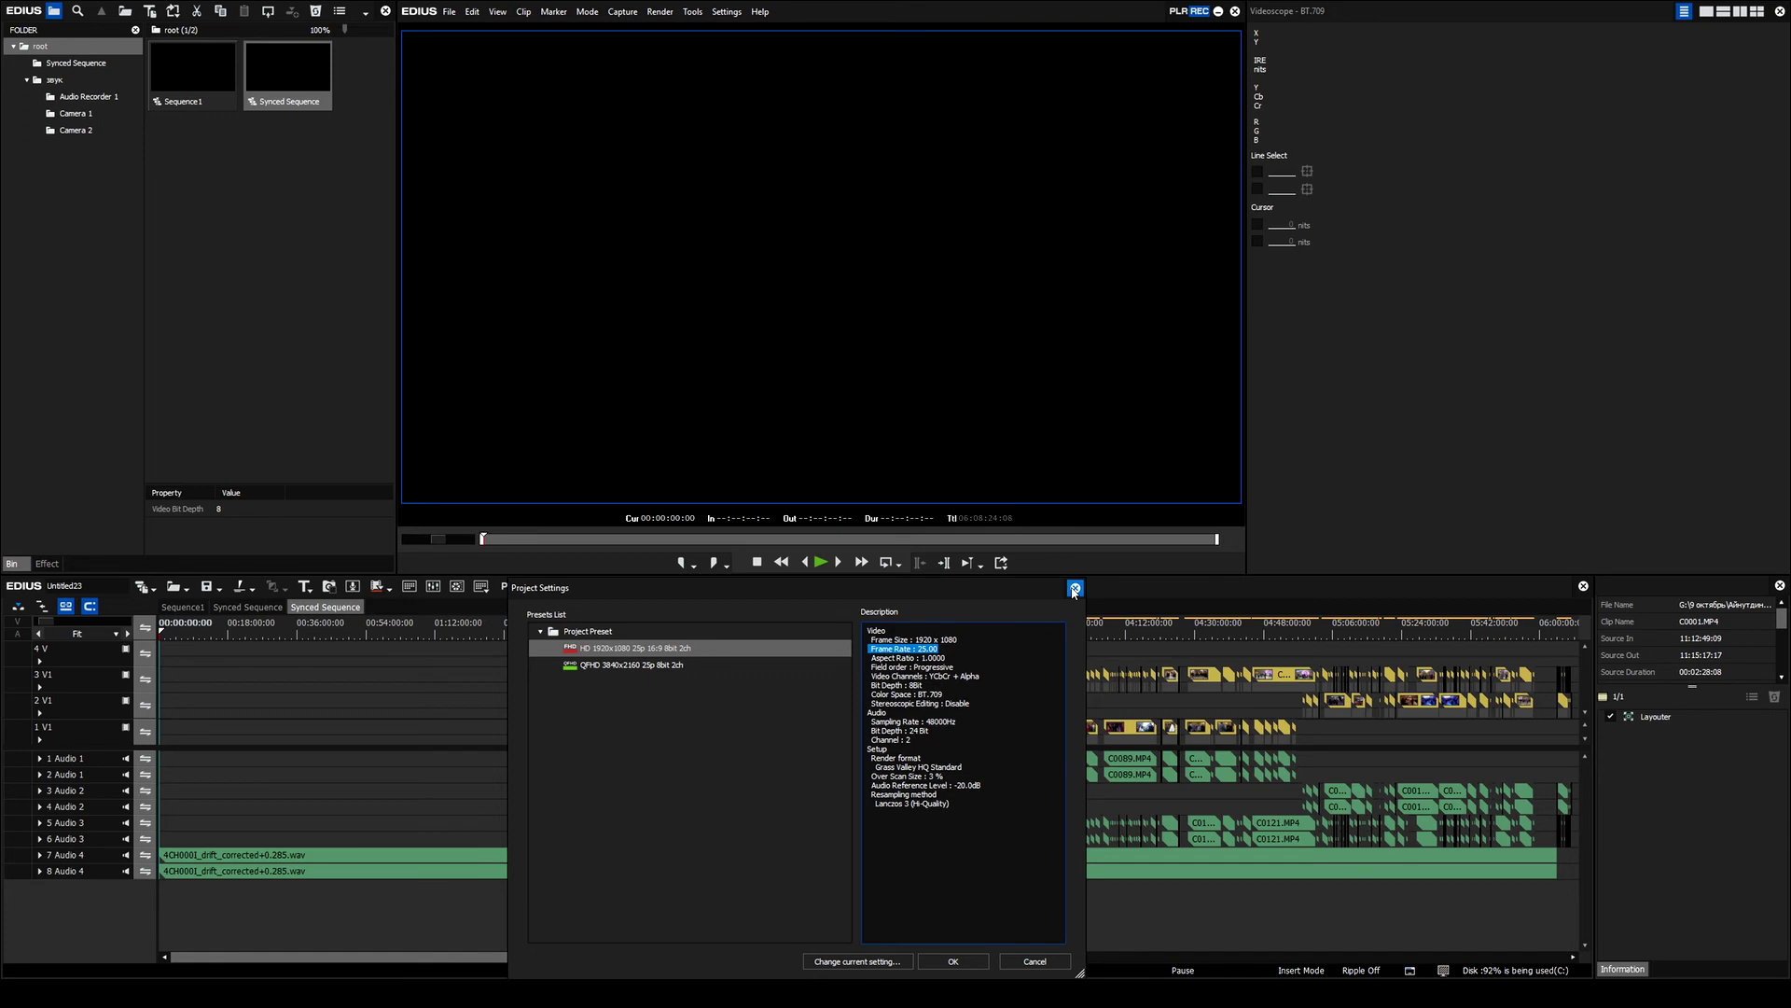
click(1075, 589)
click(764, 631)
drag(791, 630, 1528, 657)
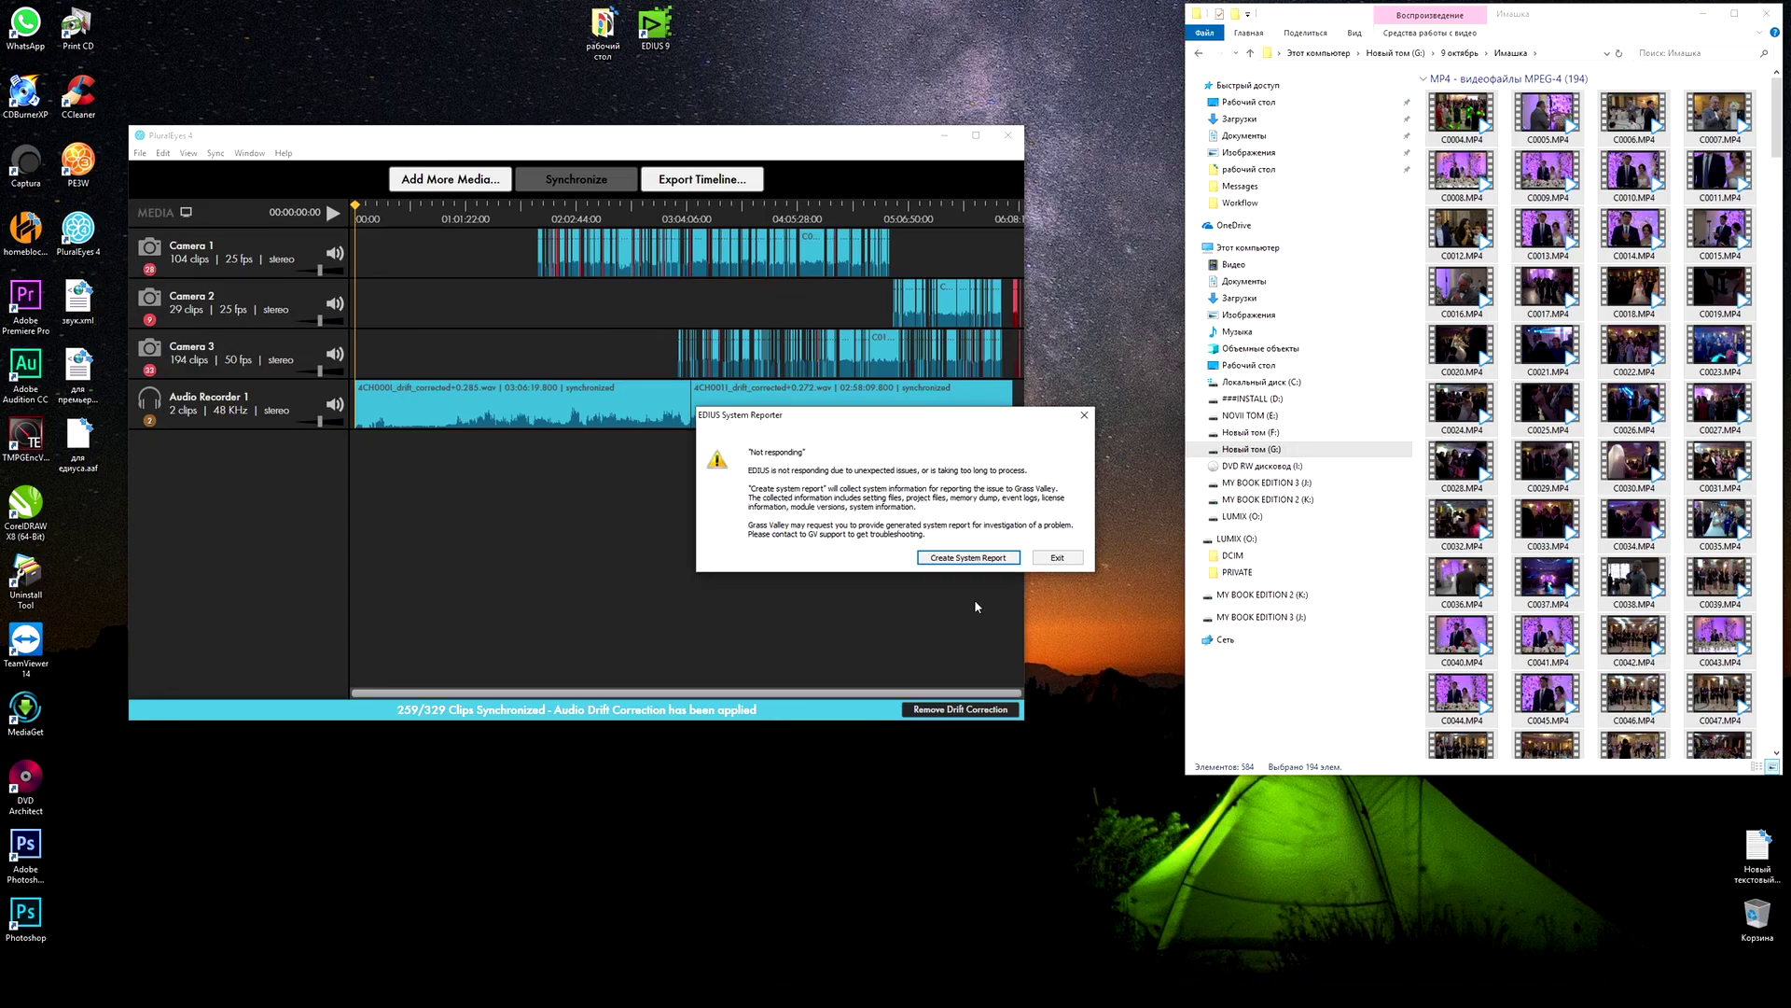
Step: Dismiss the EDIUS error and try exporting the timeline as EDIUS, cancelling when it's blocked
click(1056, 557)
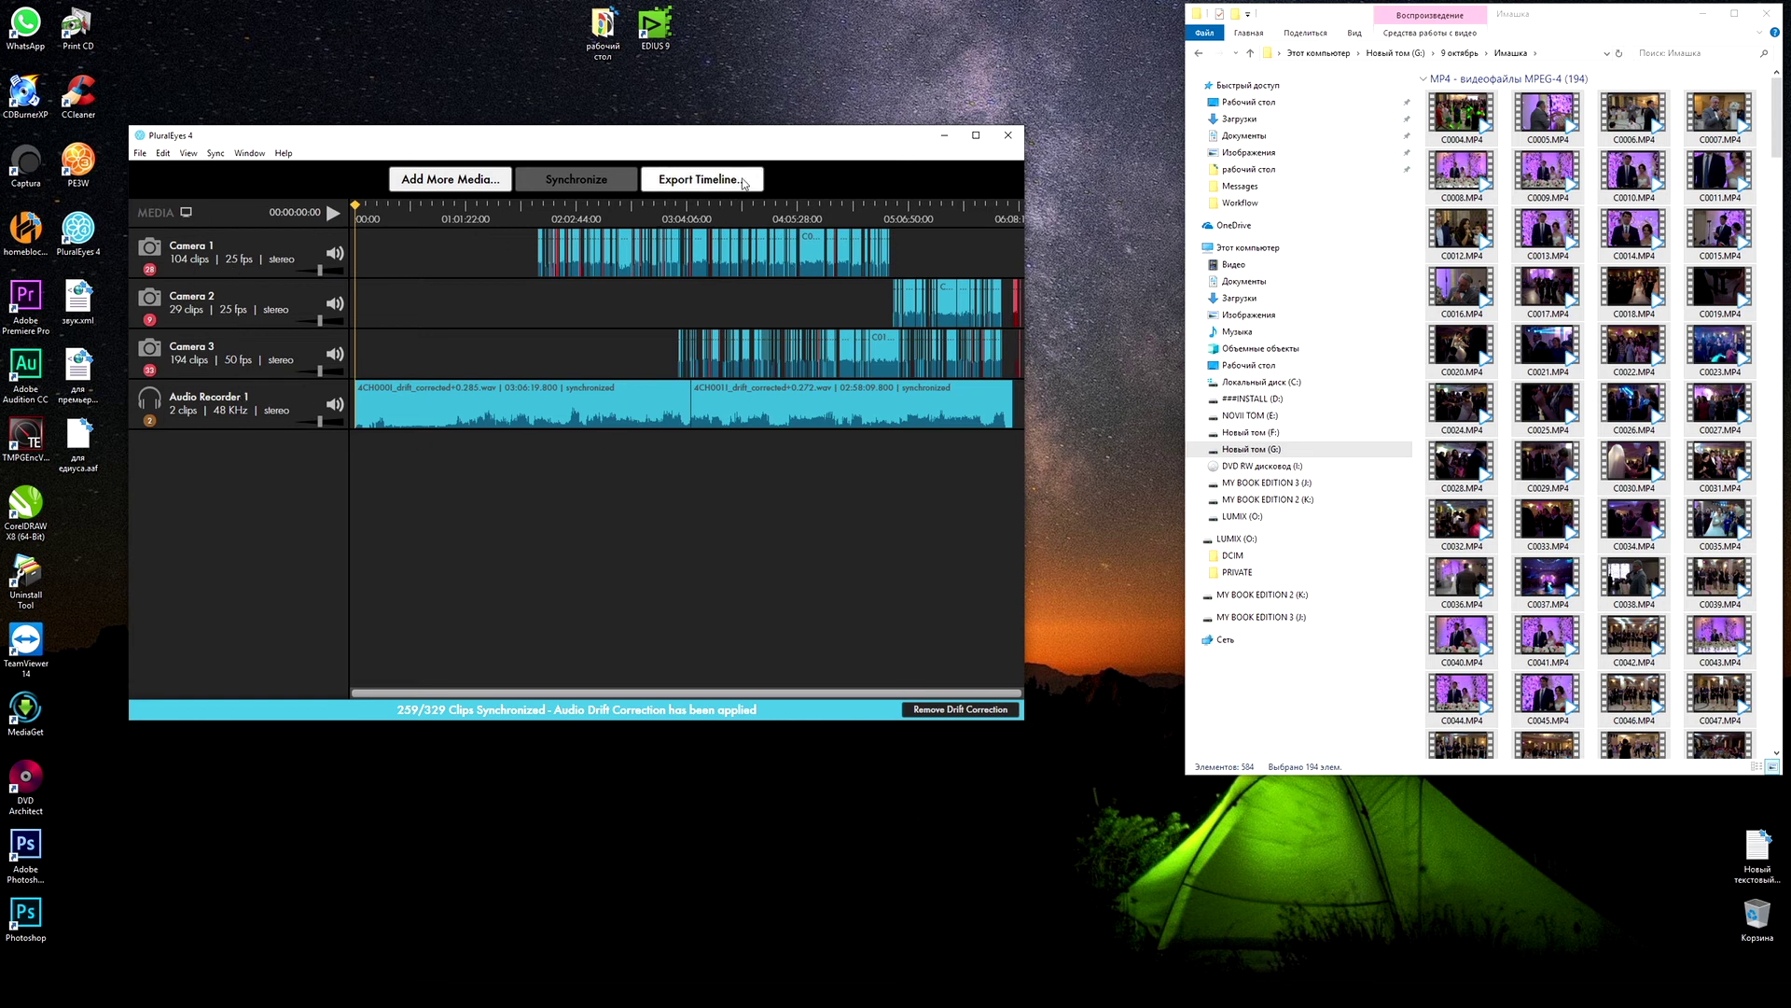
click(701, 179)
click(642, 275)
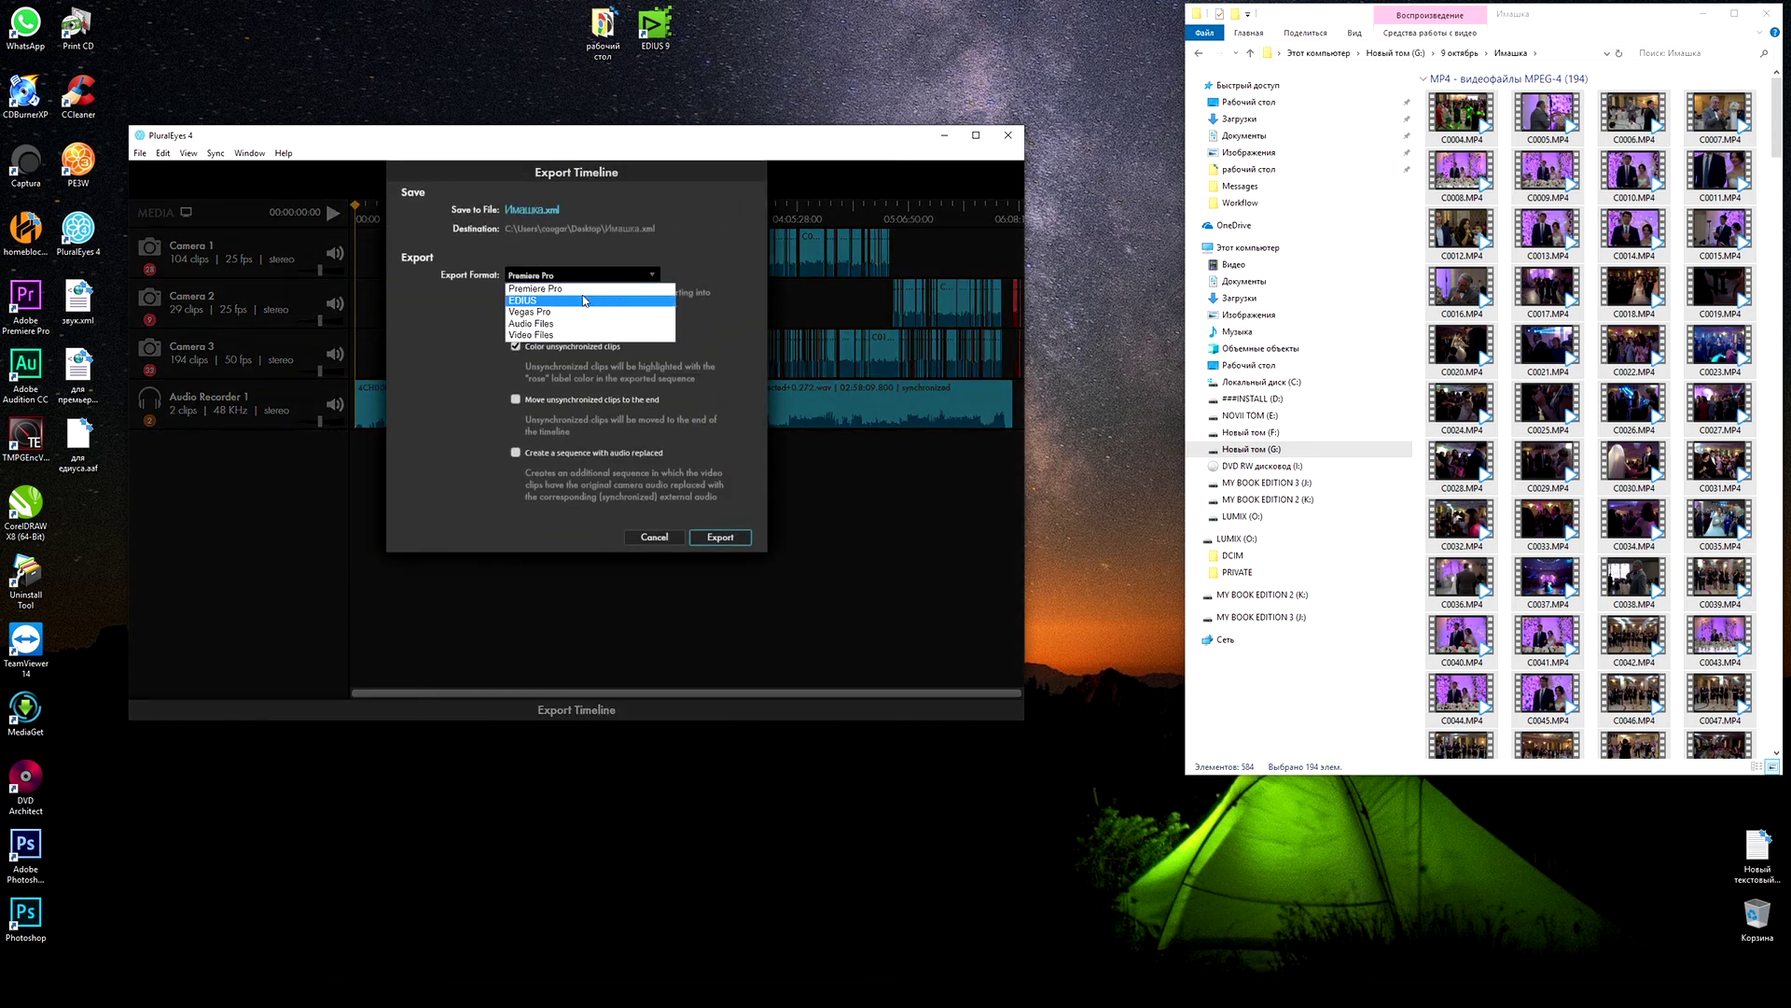
click(573, 339)
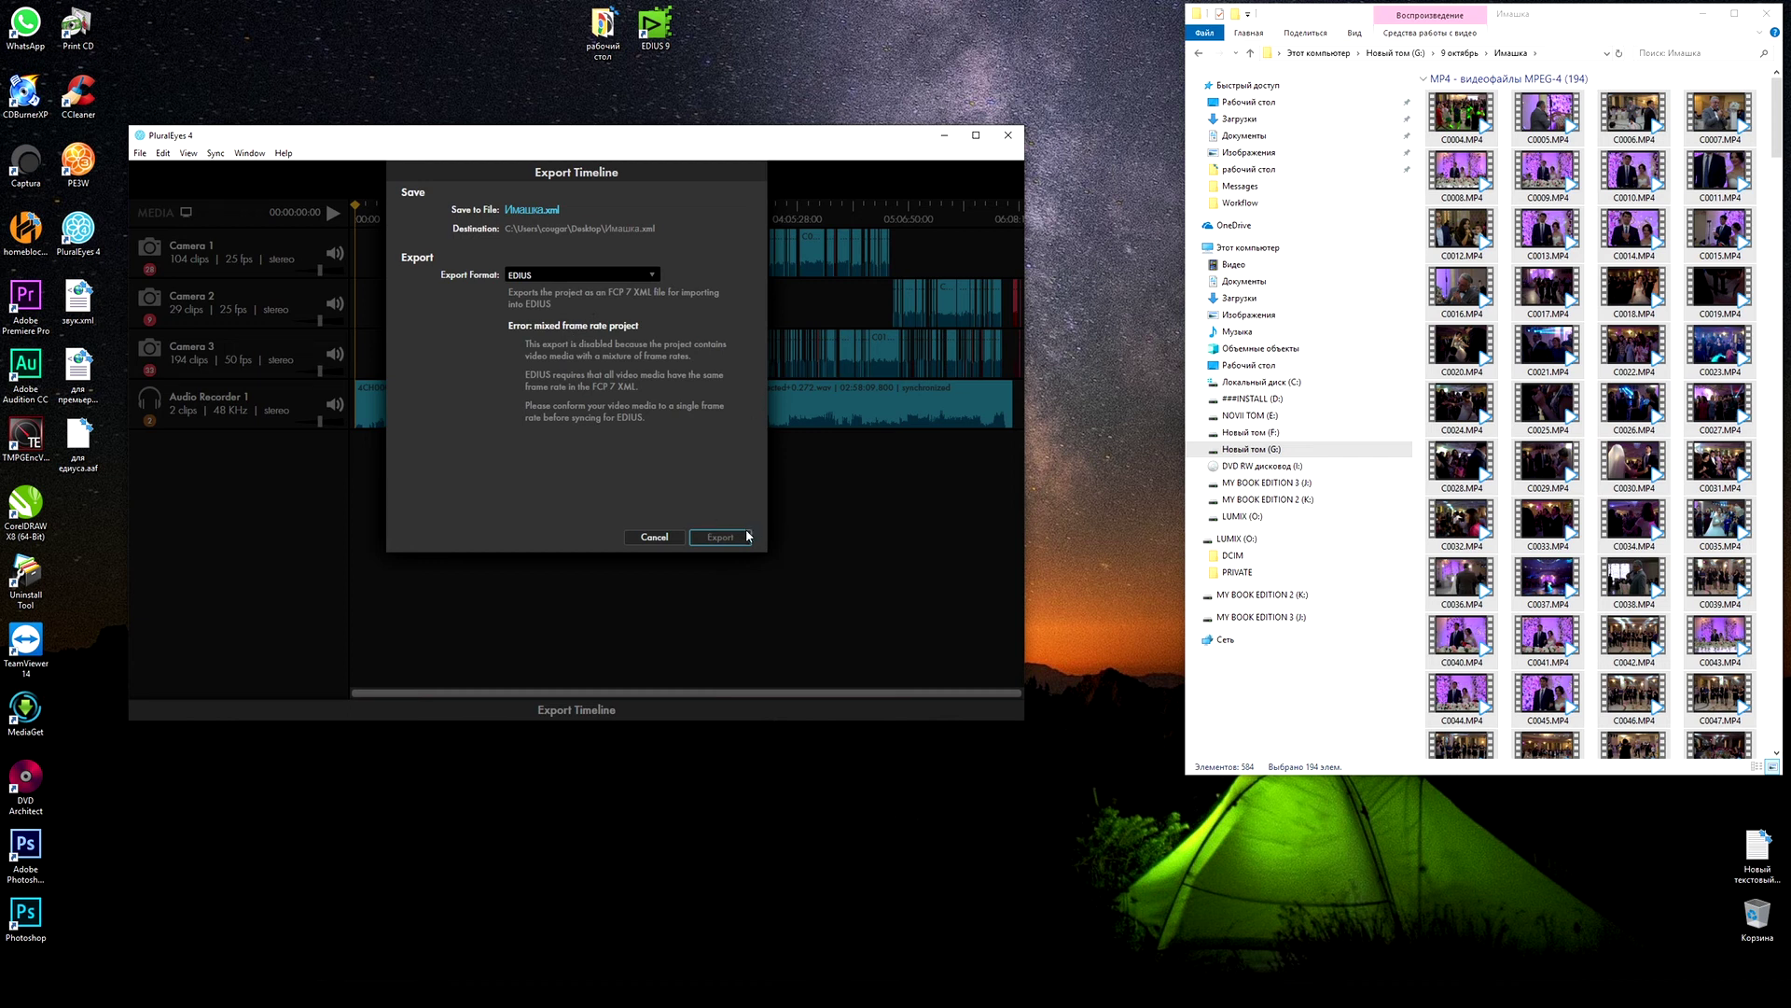
click(673, 536)
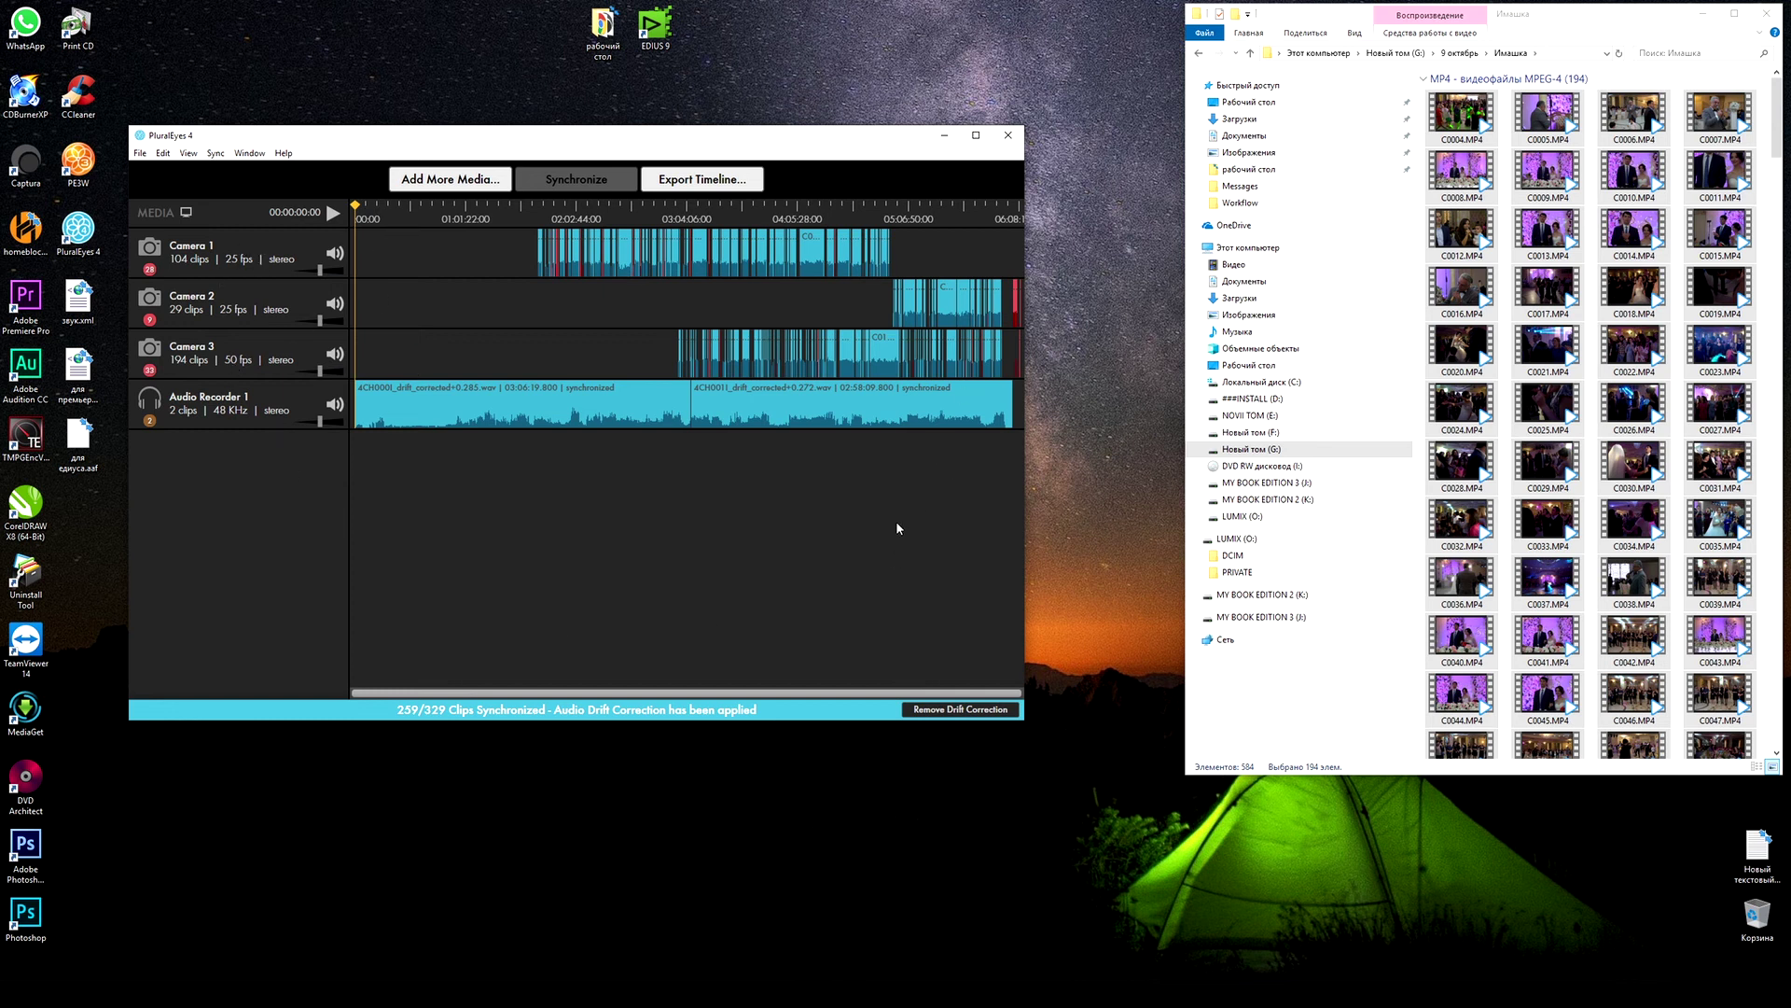
Step: Switch the timeline export format to Premiere Pro instead
click(746, 180)
click(606, 276)
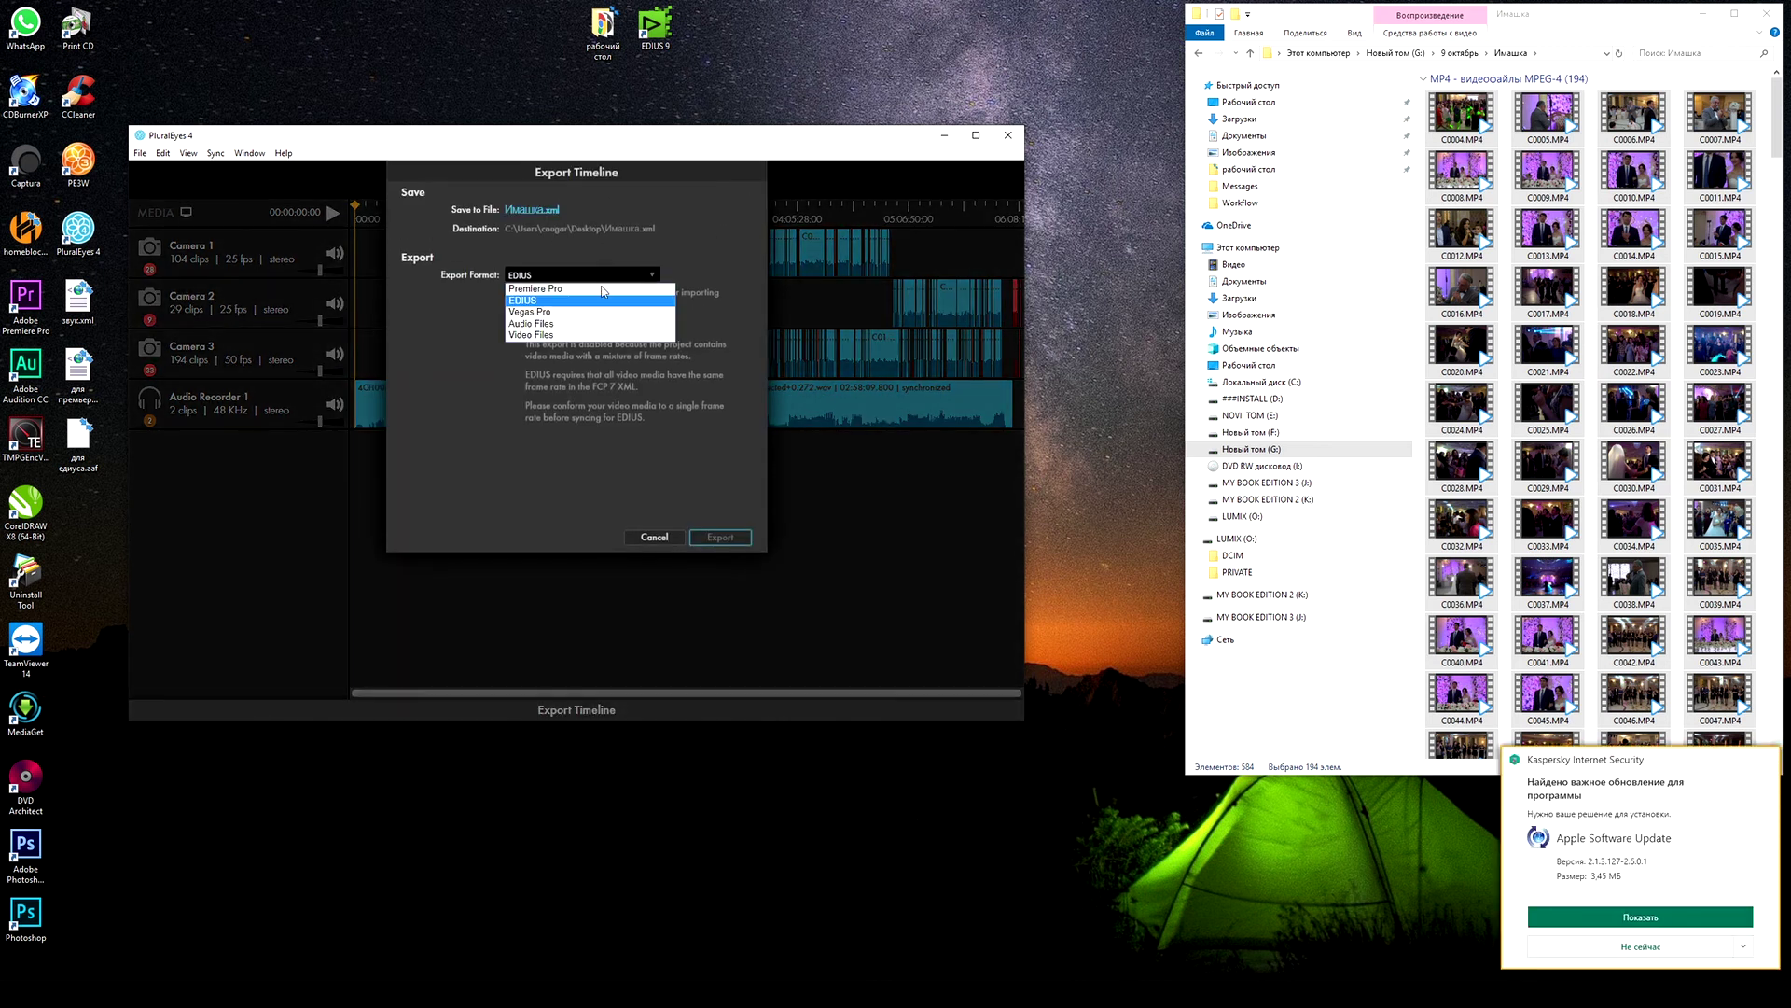
click(602, 289)
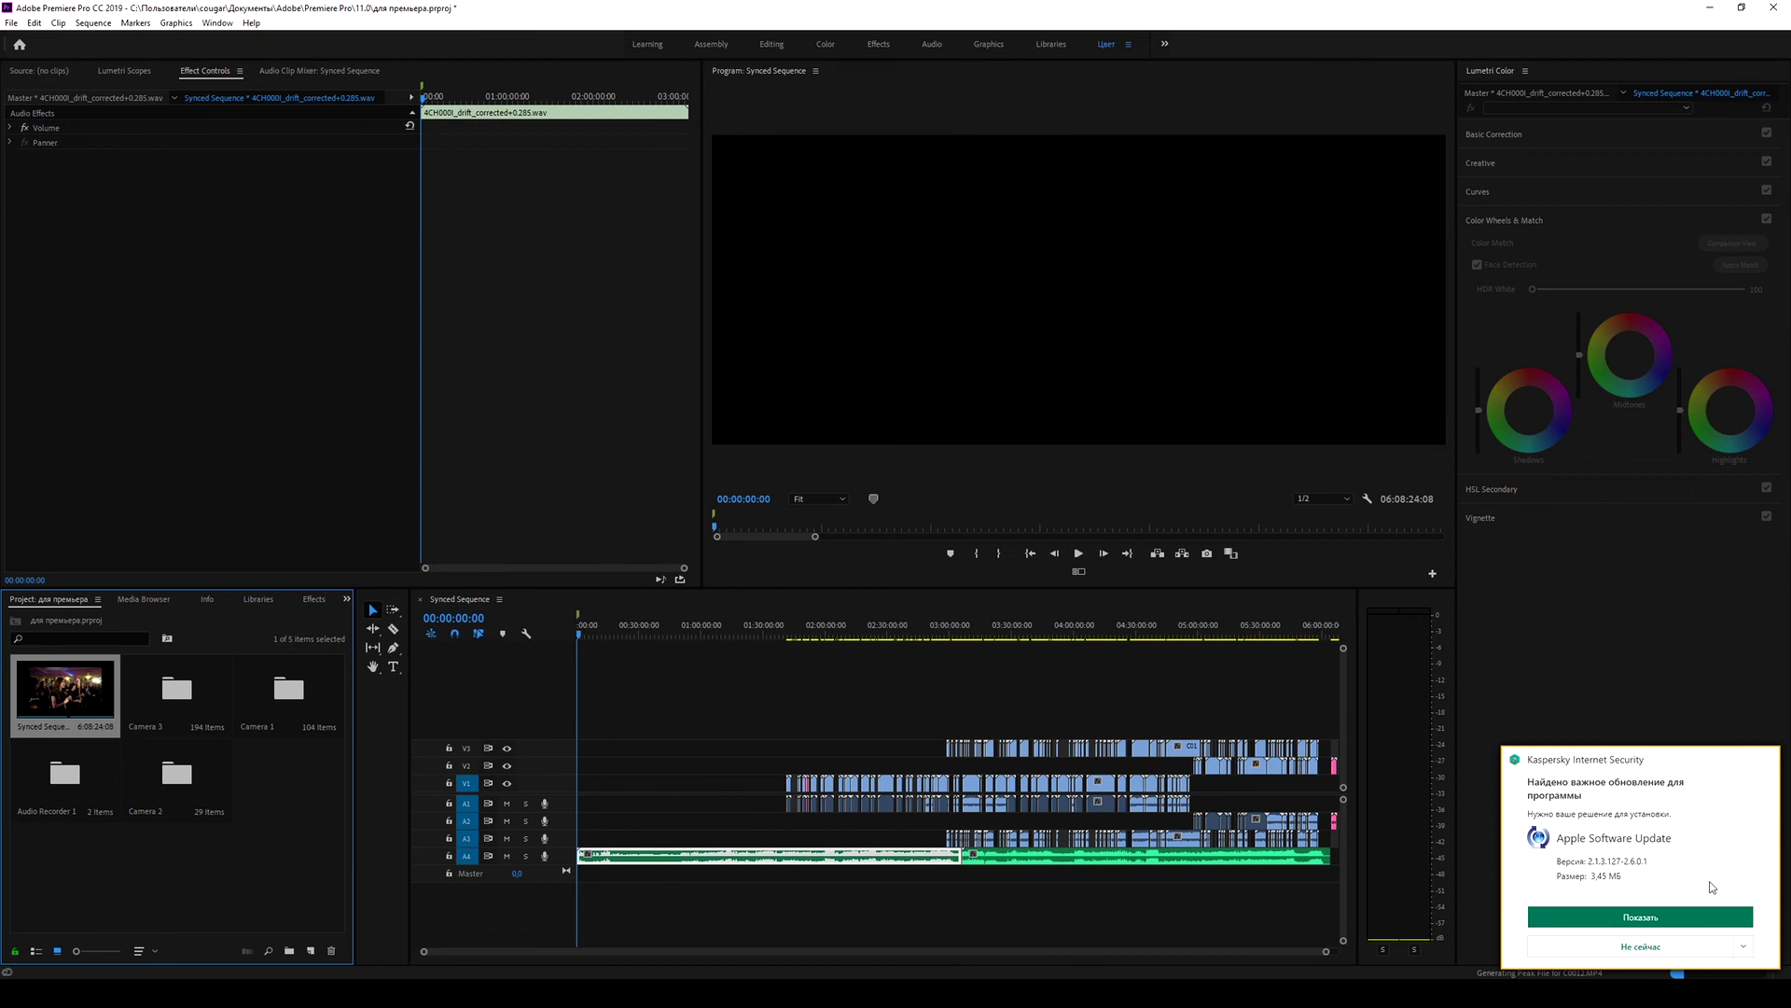
Step: Review the Synced Sequence's 25 fps settings without changes, dismissing the security notification
click(1679, 947)
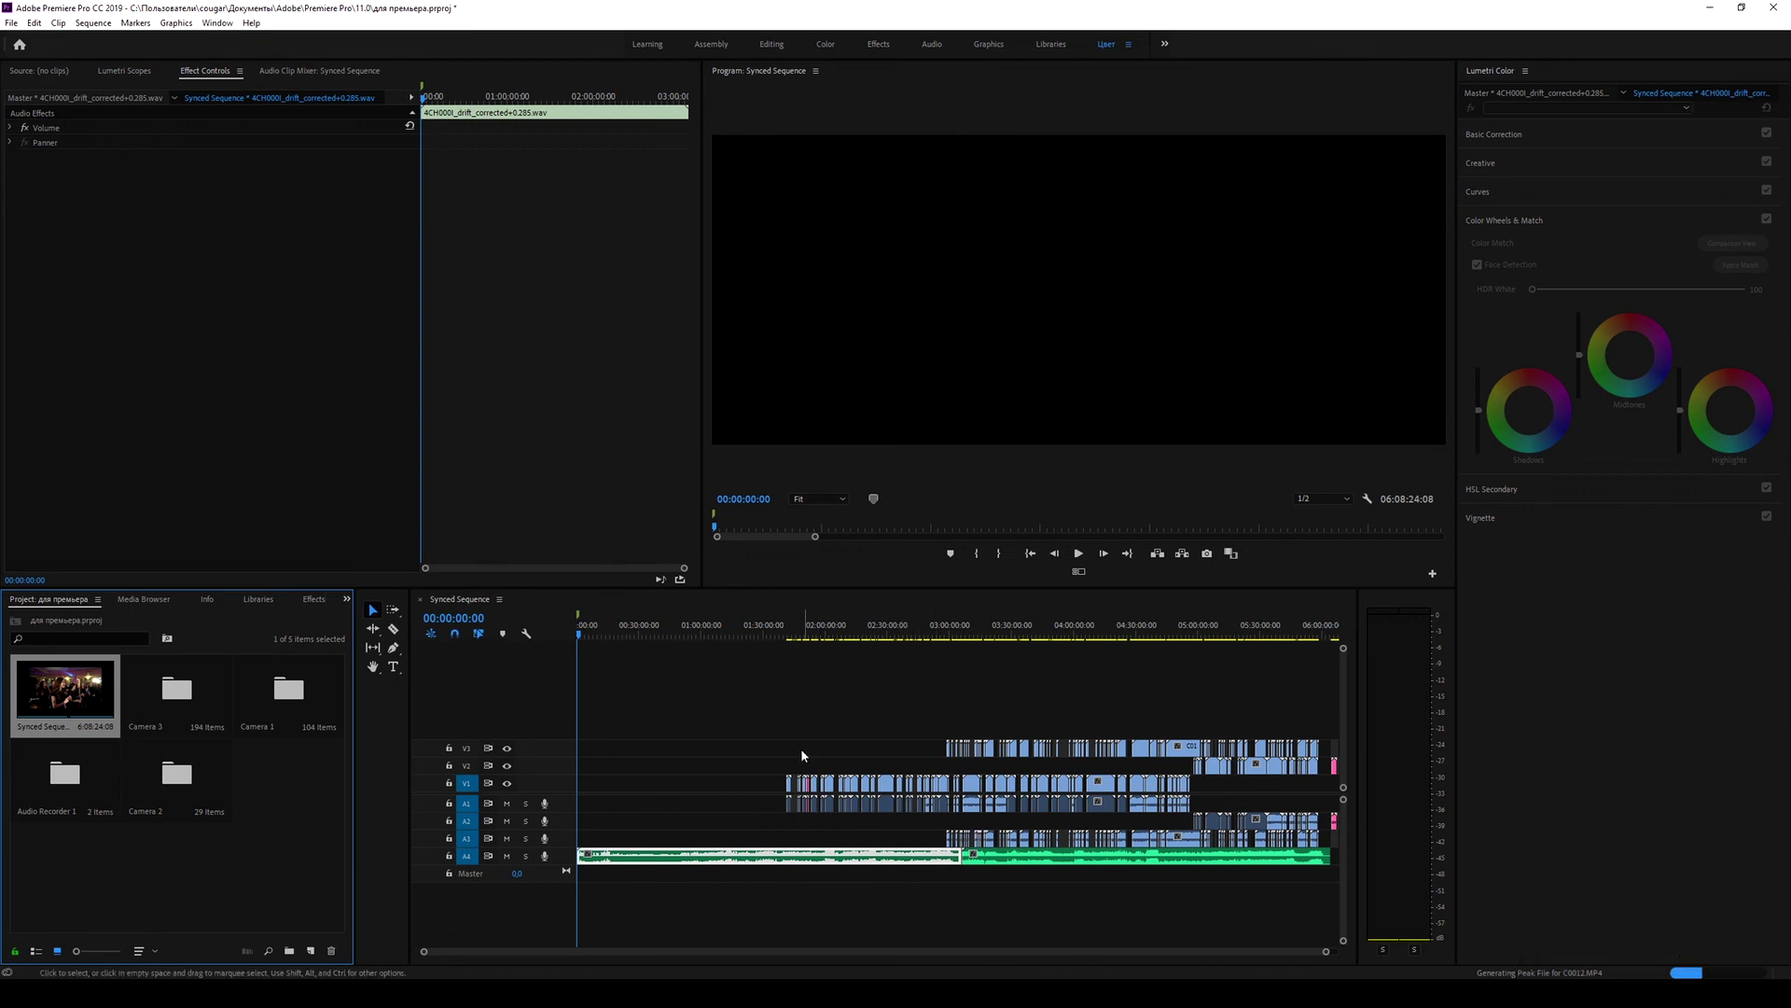
right_click(70, 687)
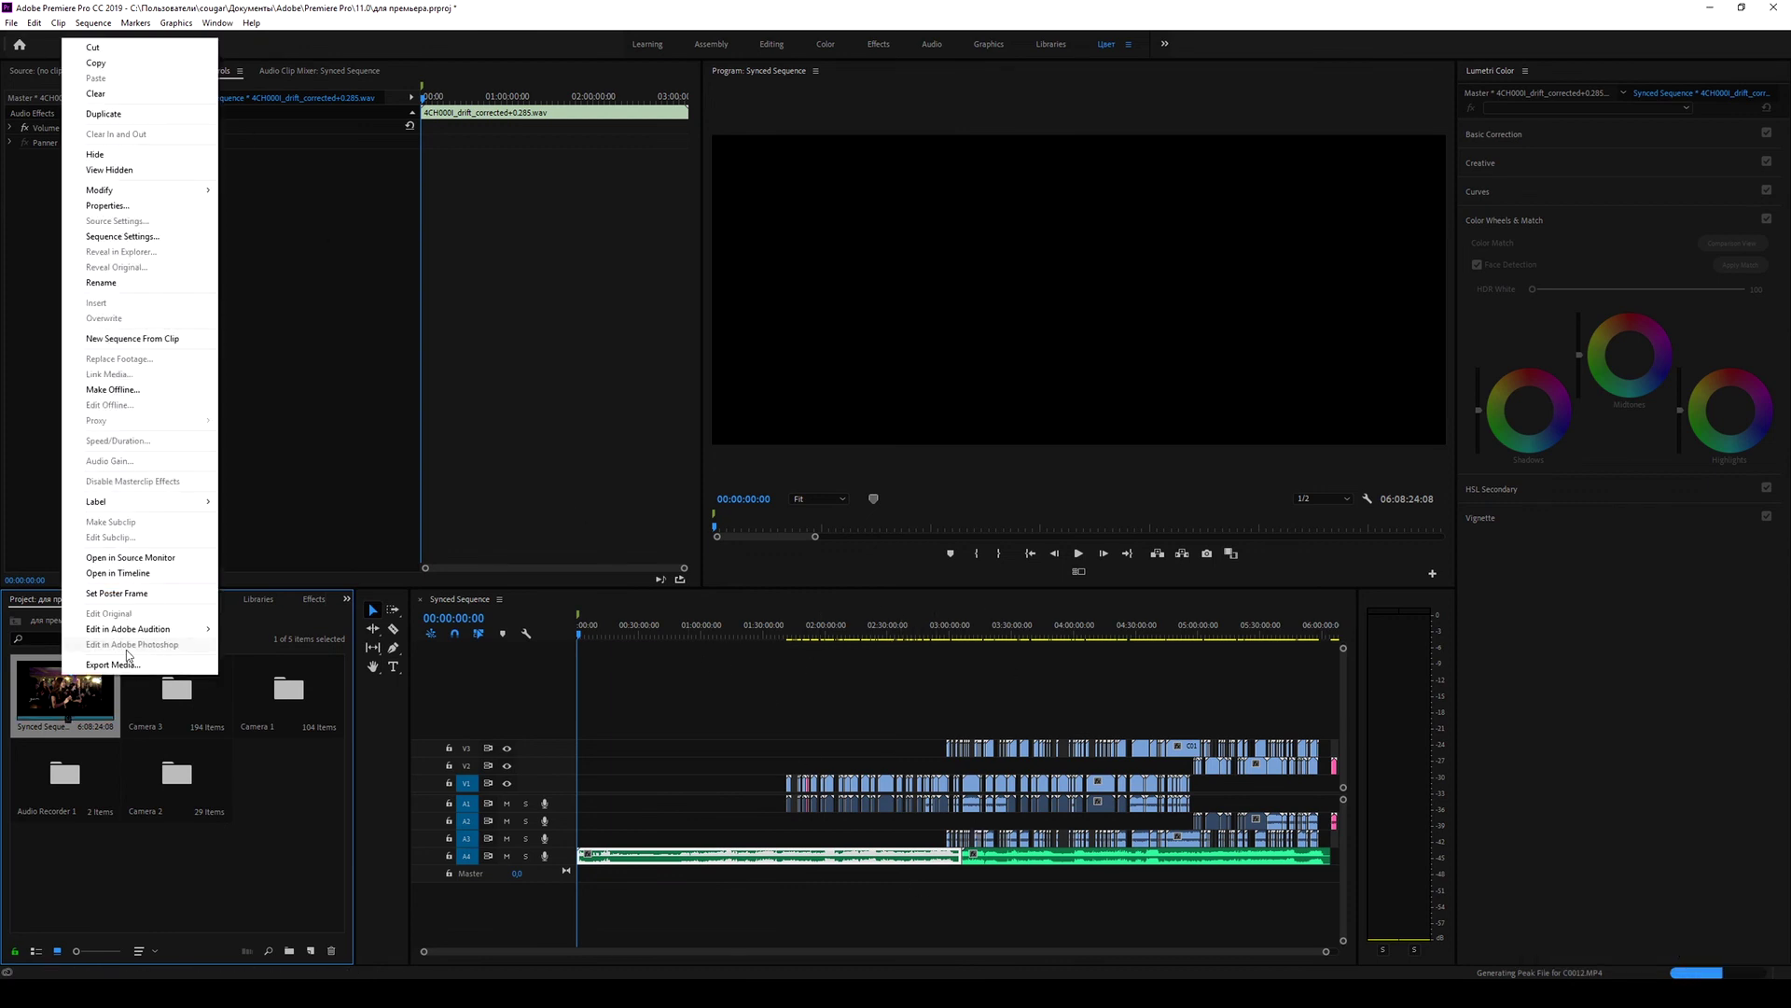
click(129, 237)
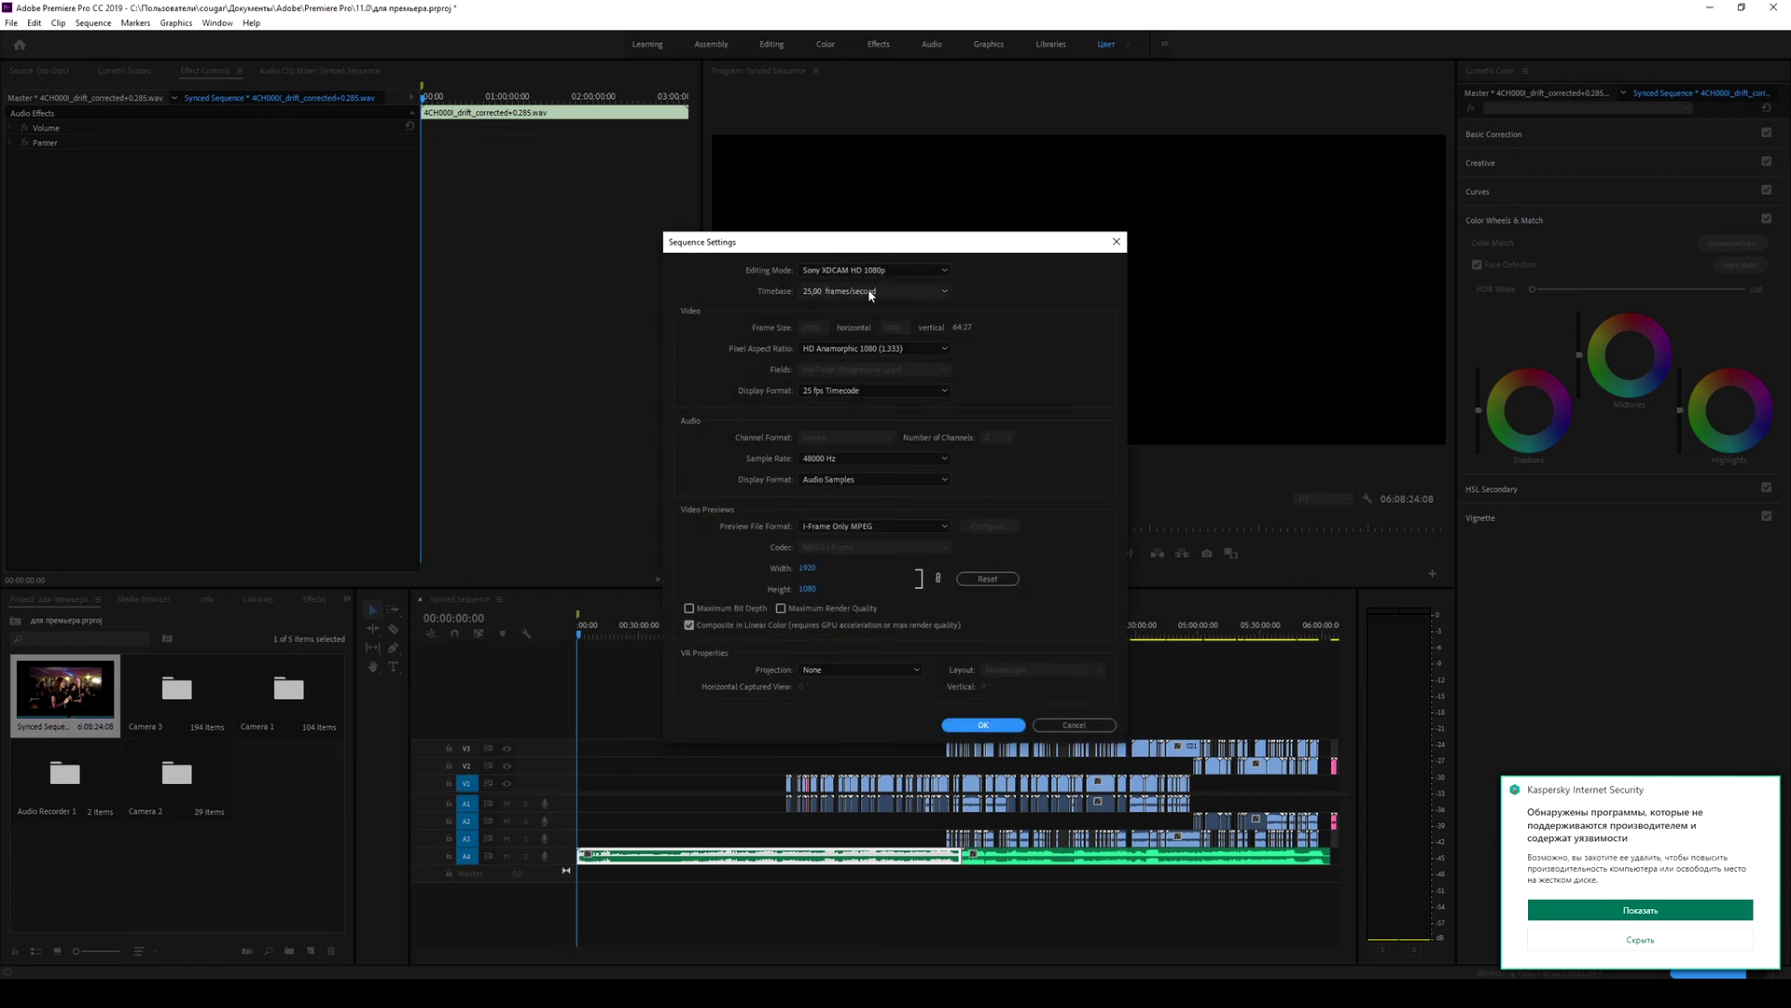
click(1642, 944)
click(983, 725)
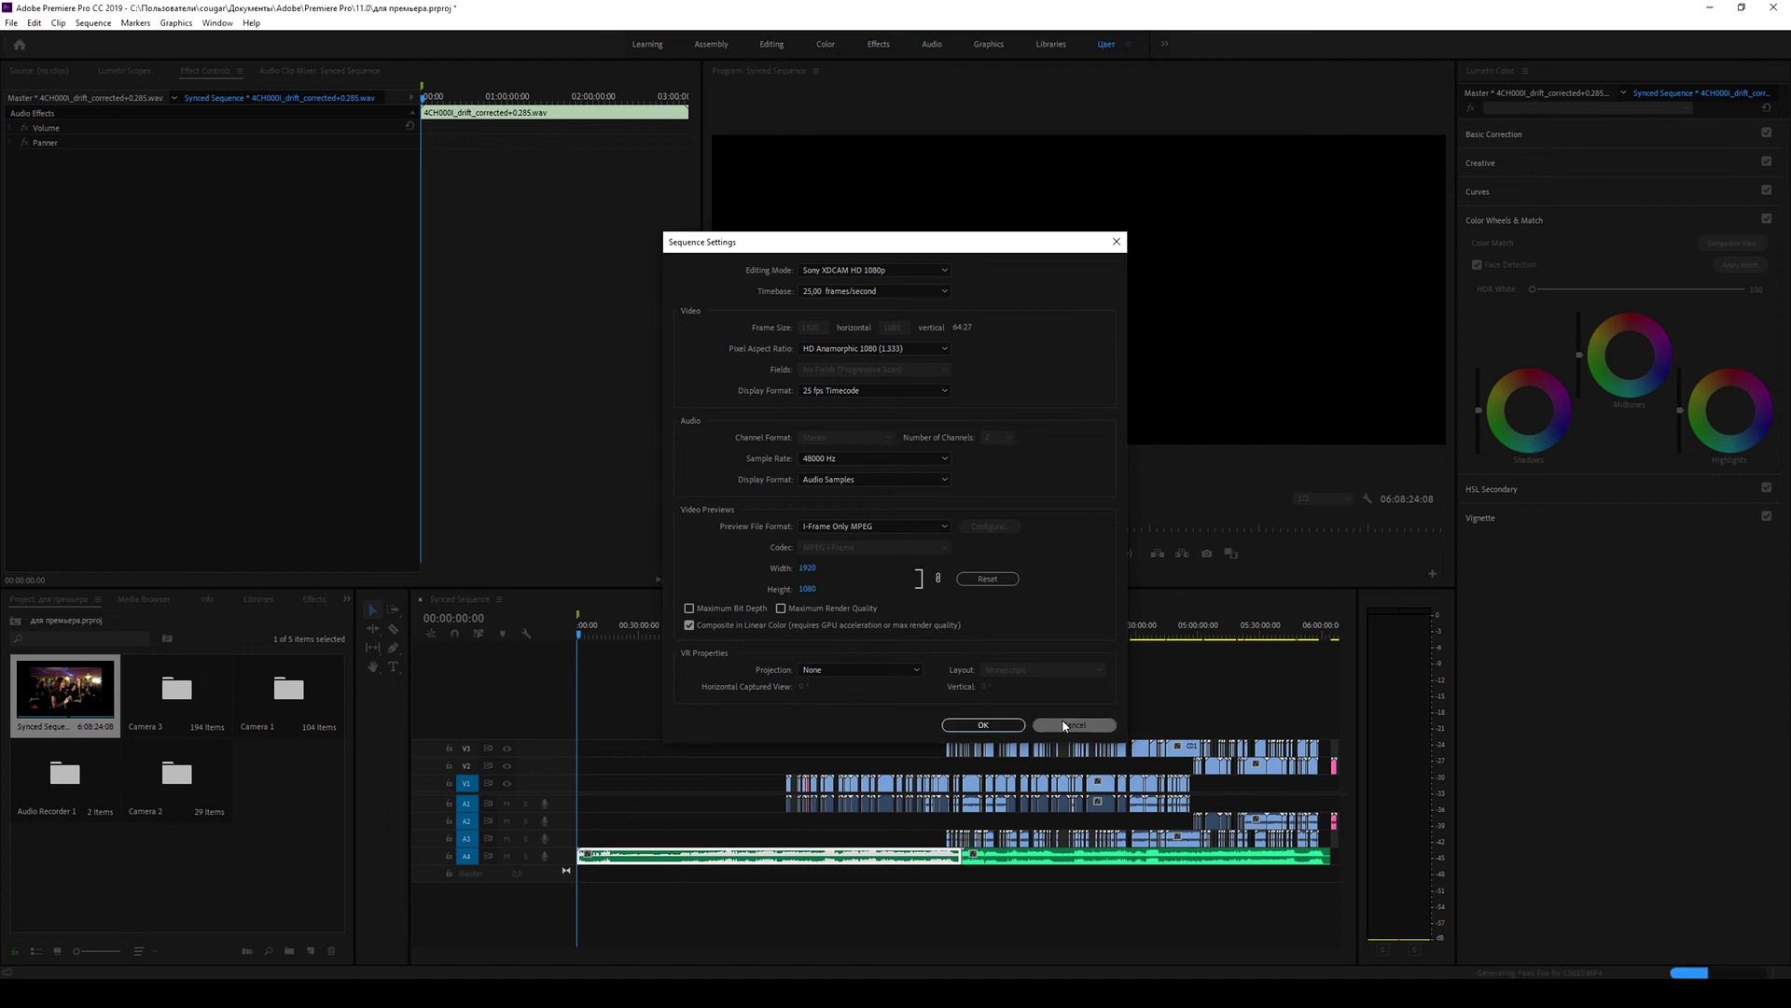
Step: Run the sequence's AAF export through to the save dialog, then close it
click(9, 23)
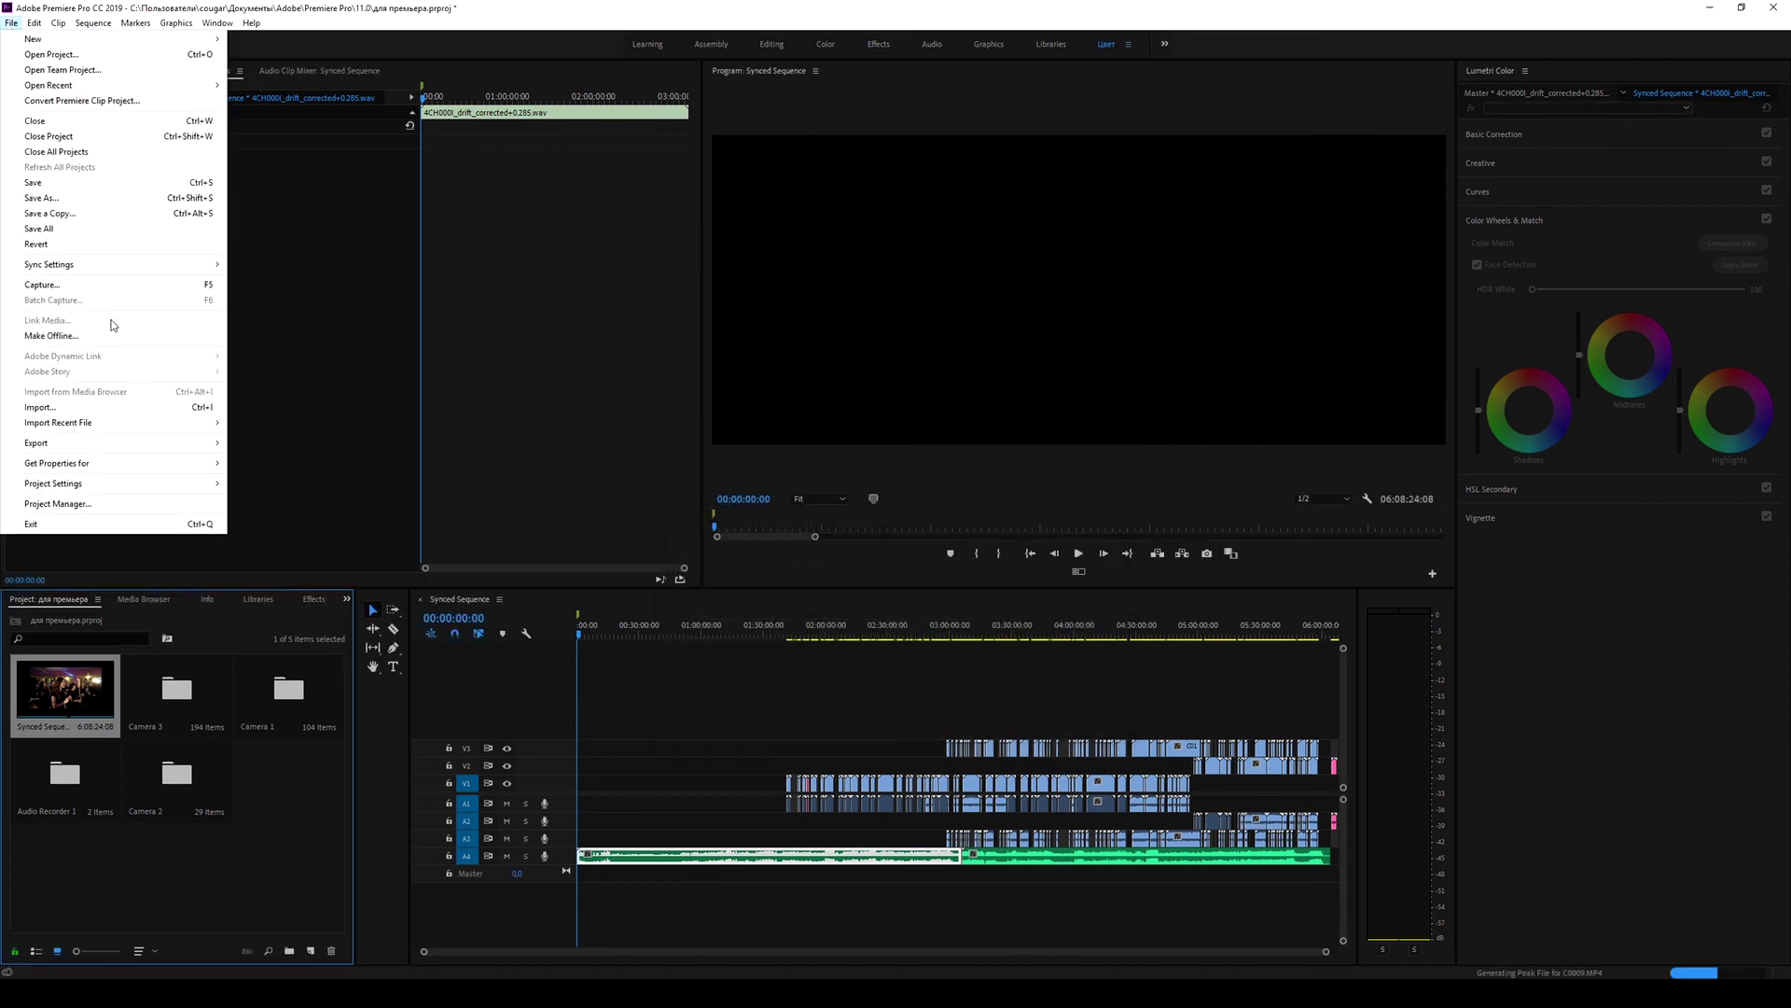
mouse_move(173, 445)
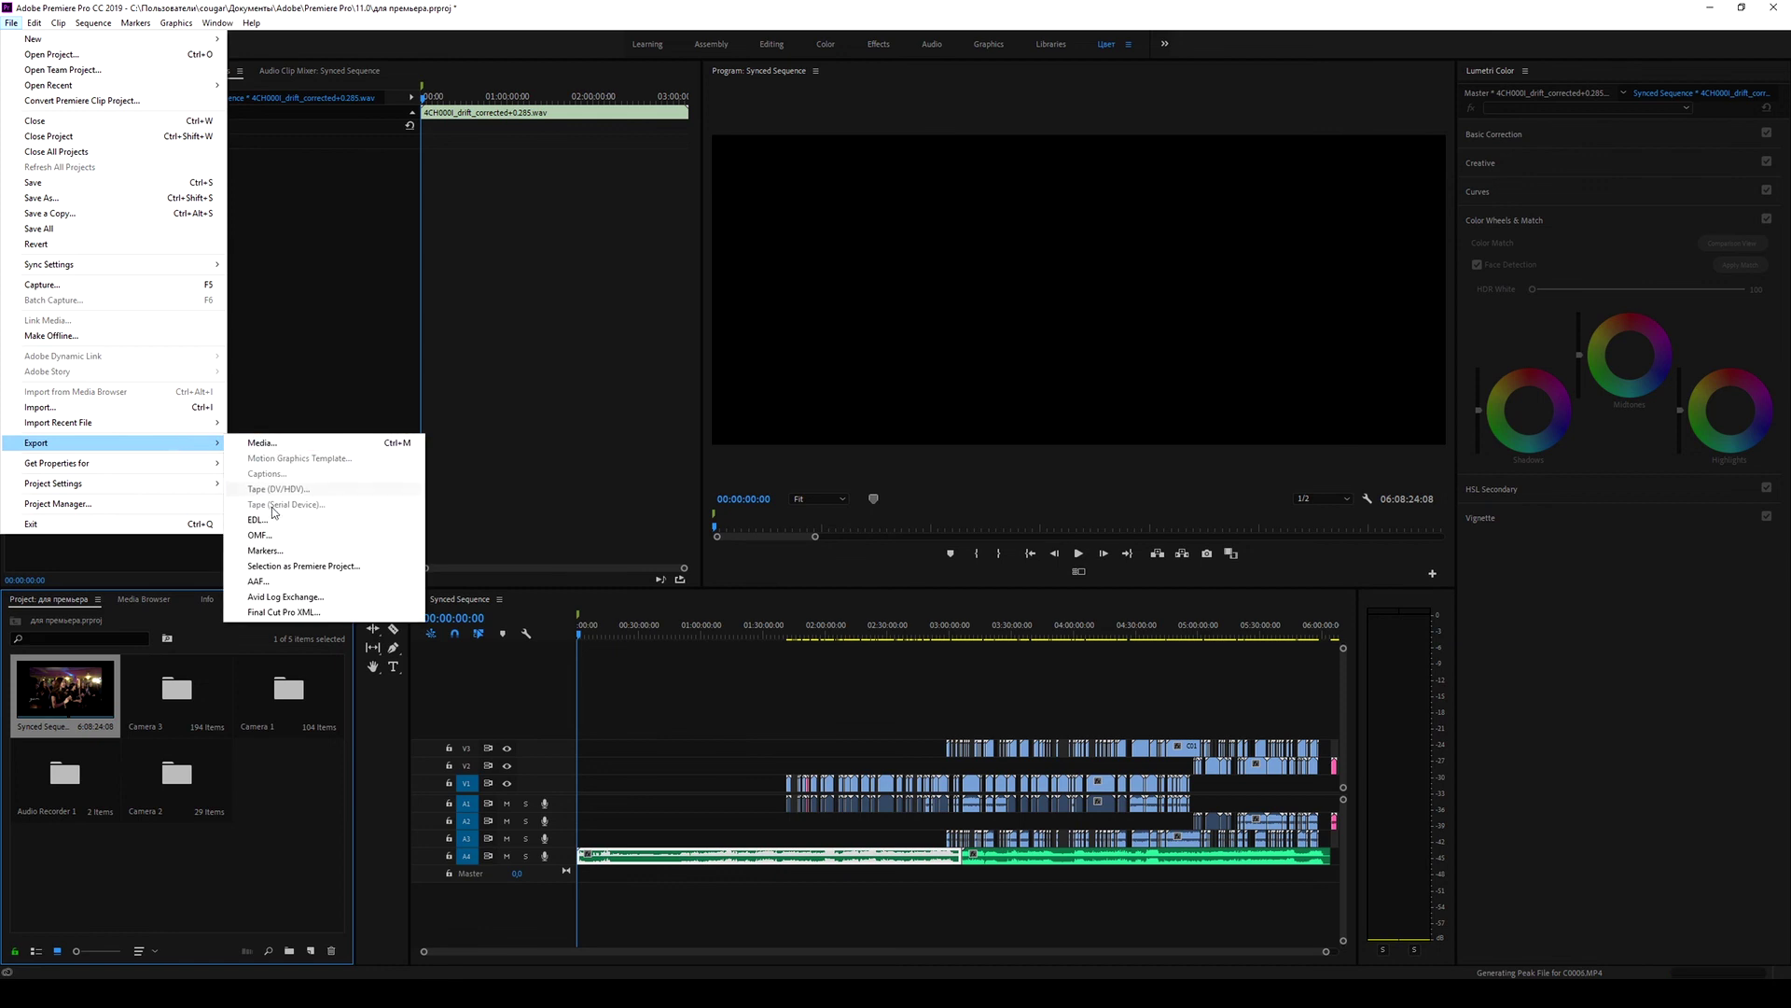
click(266, 581)
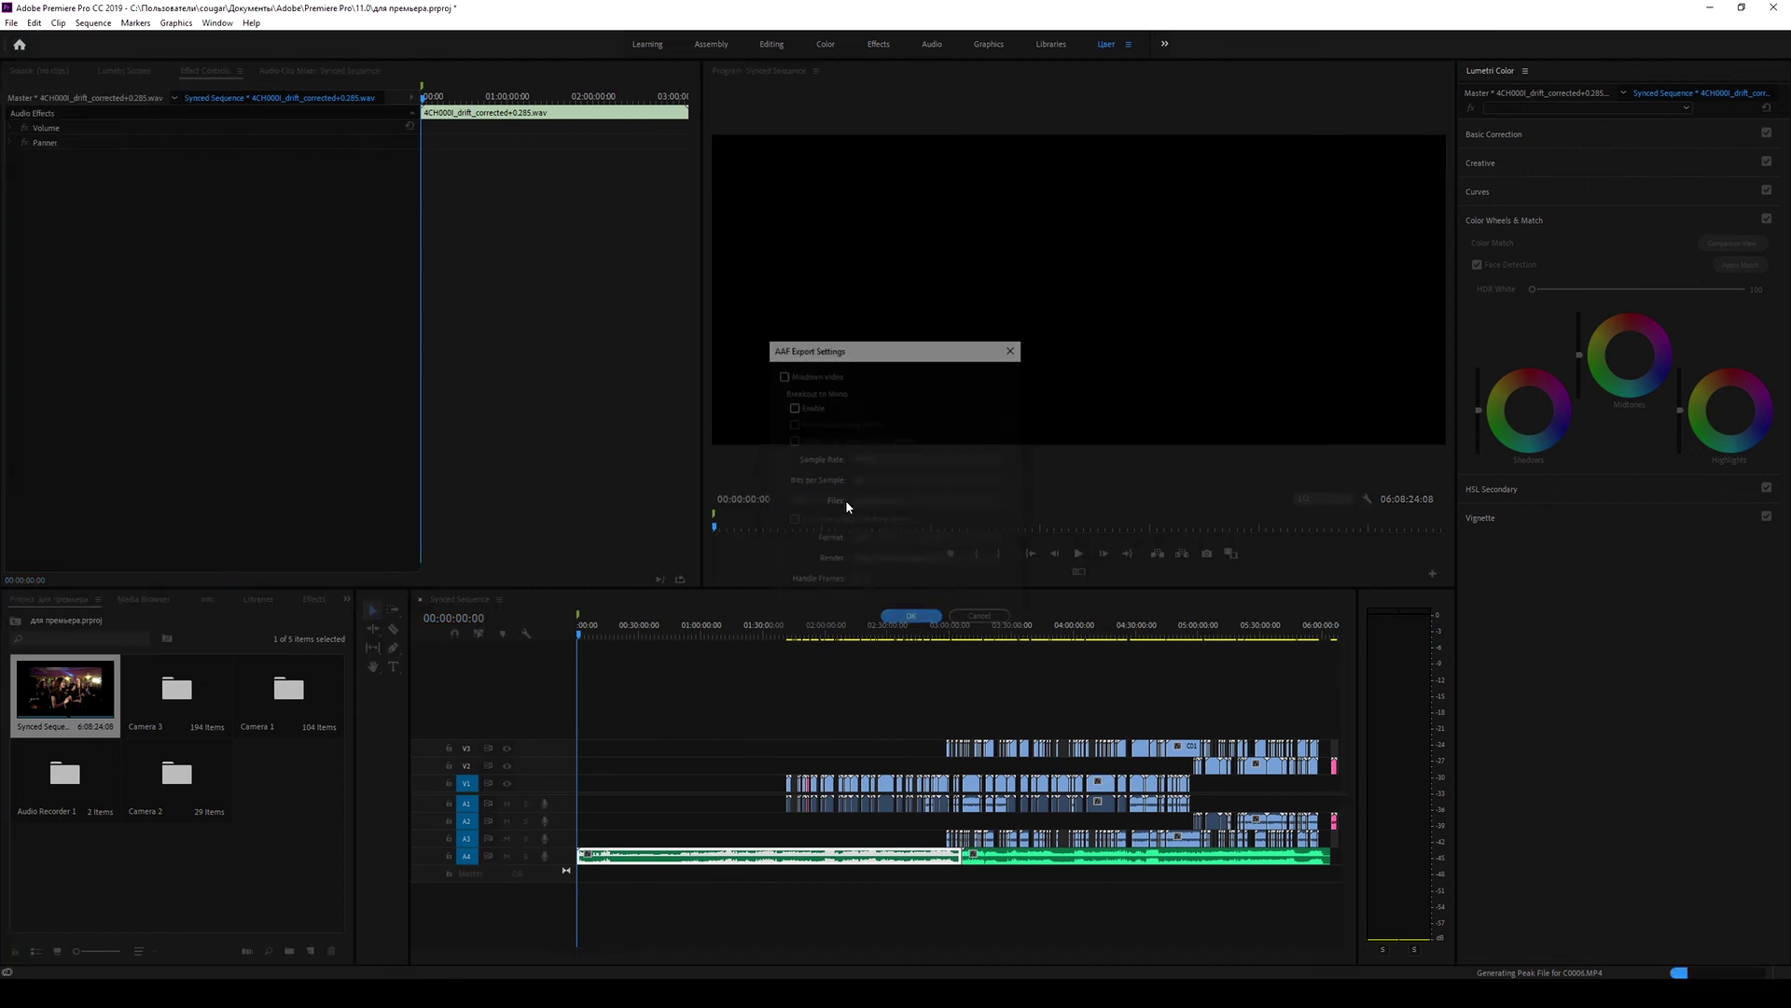
click(912, 618)
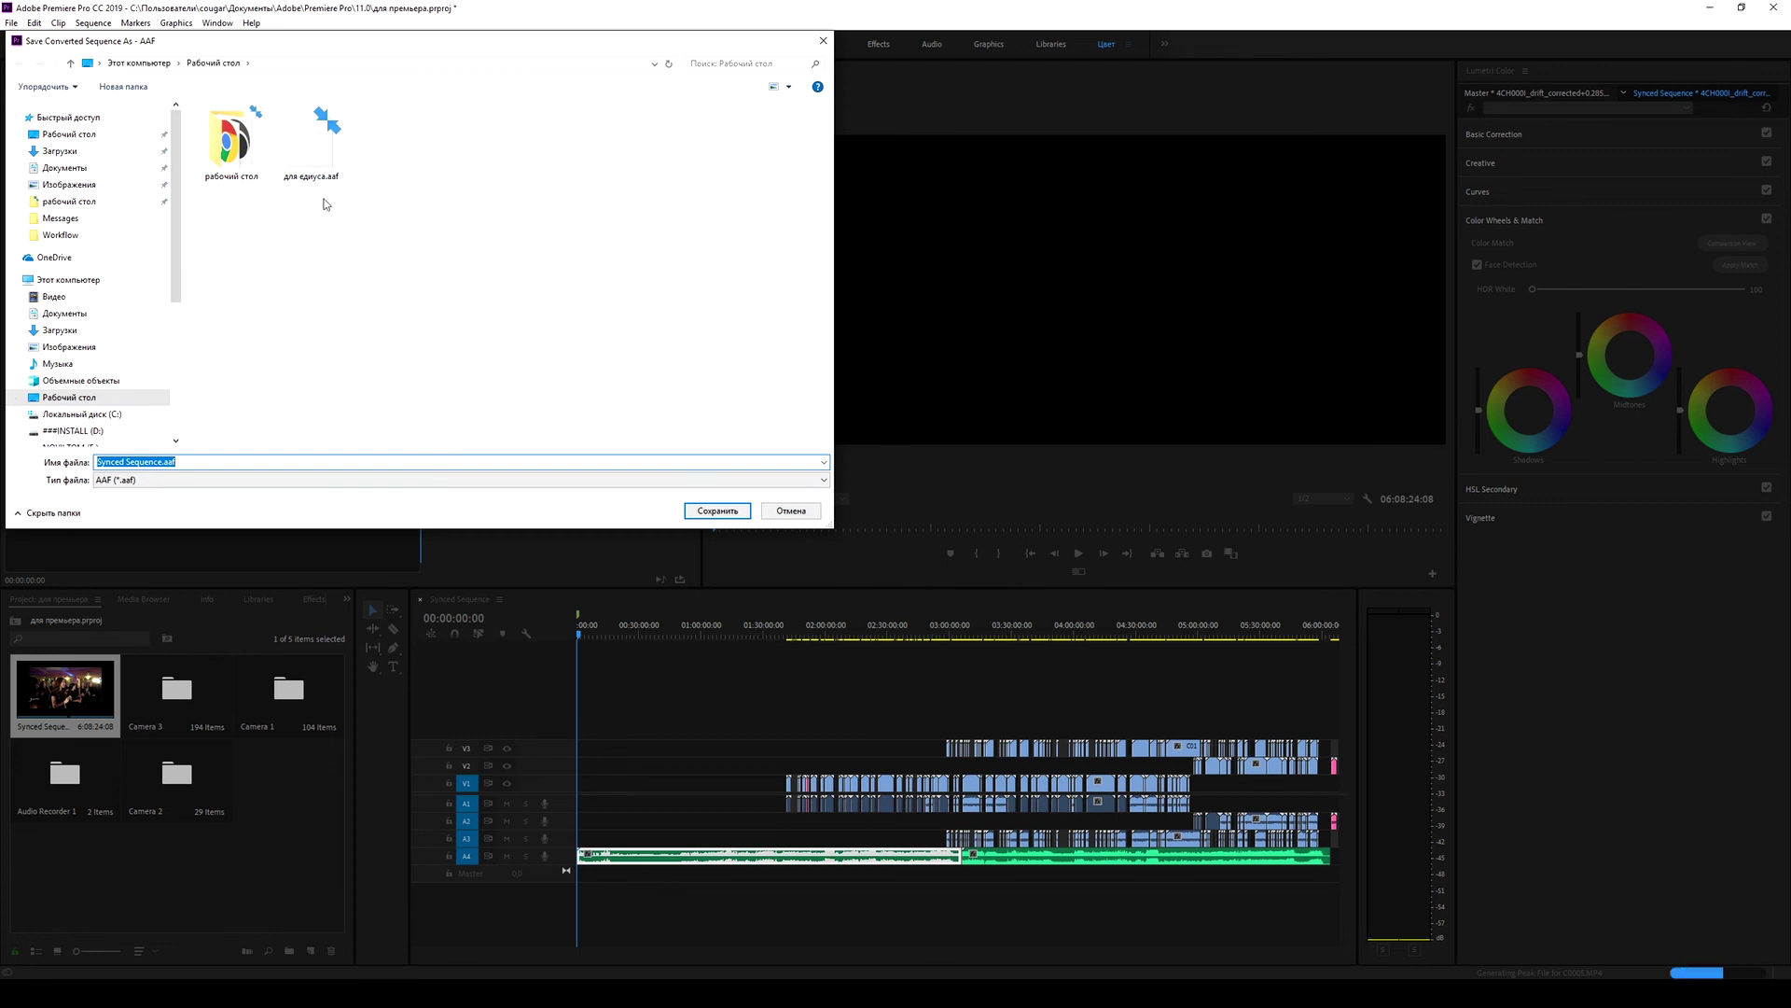
click(823, 41)
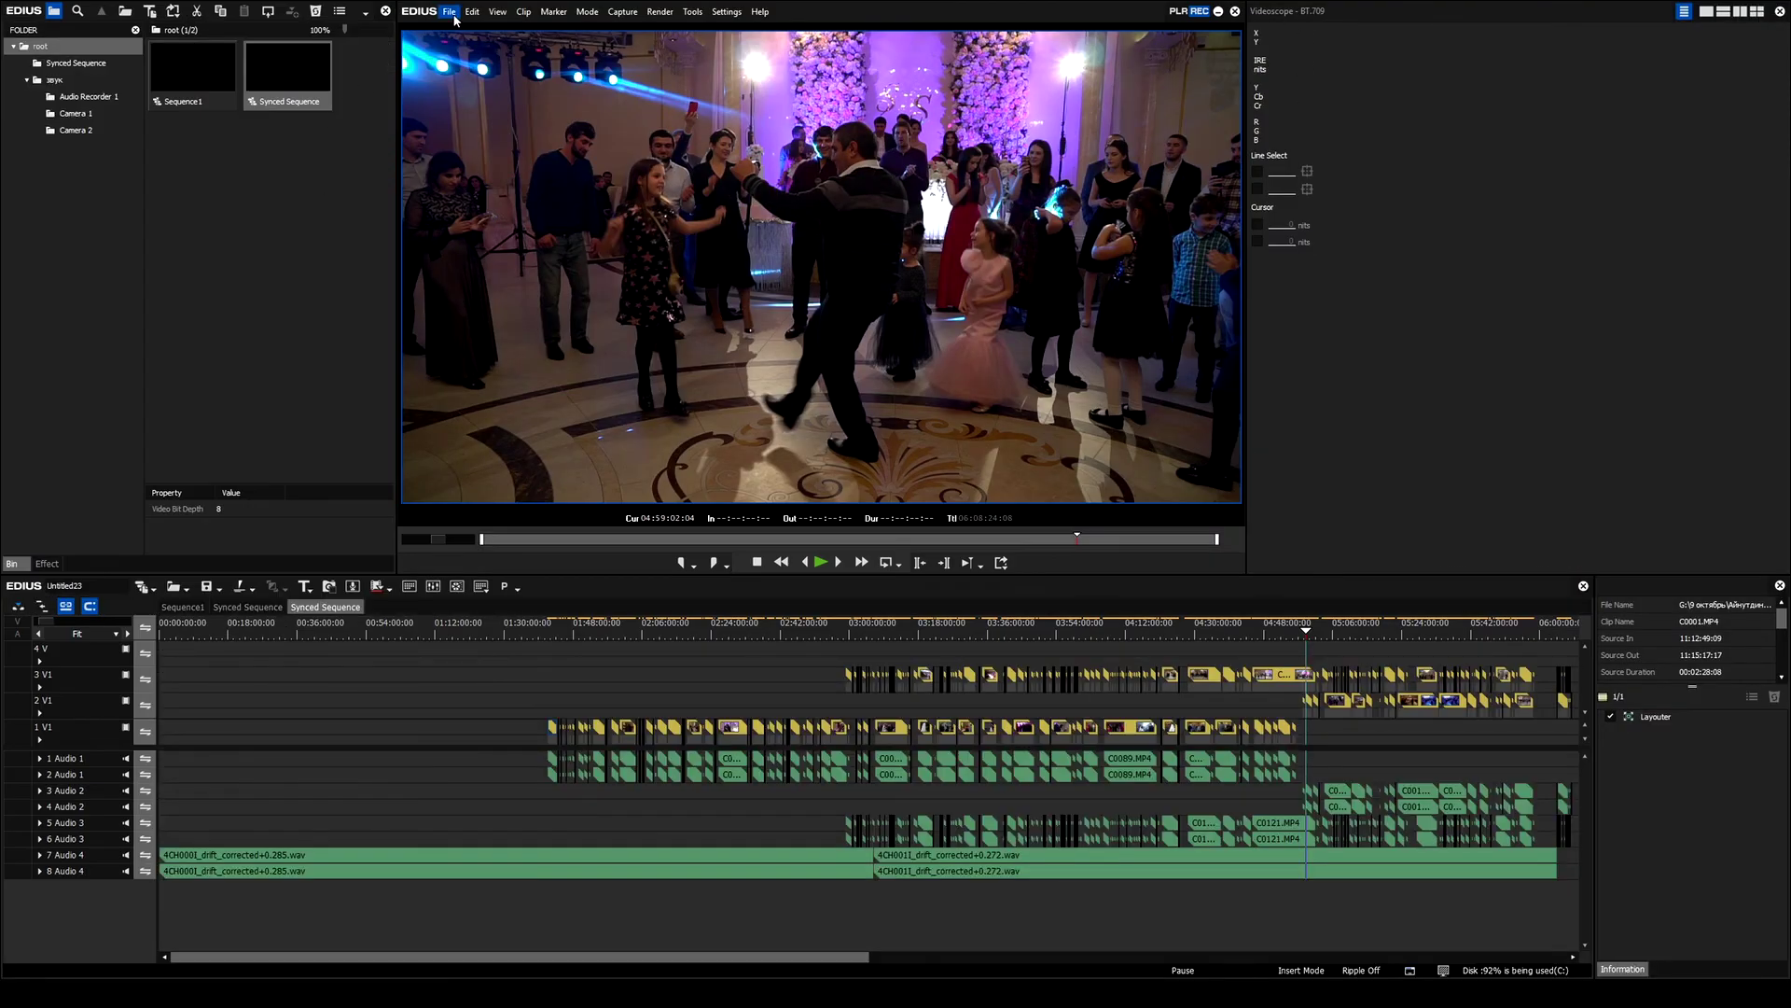
click(454, 16)
mouse_move(531, 209)
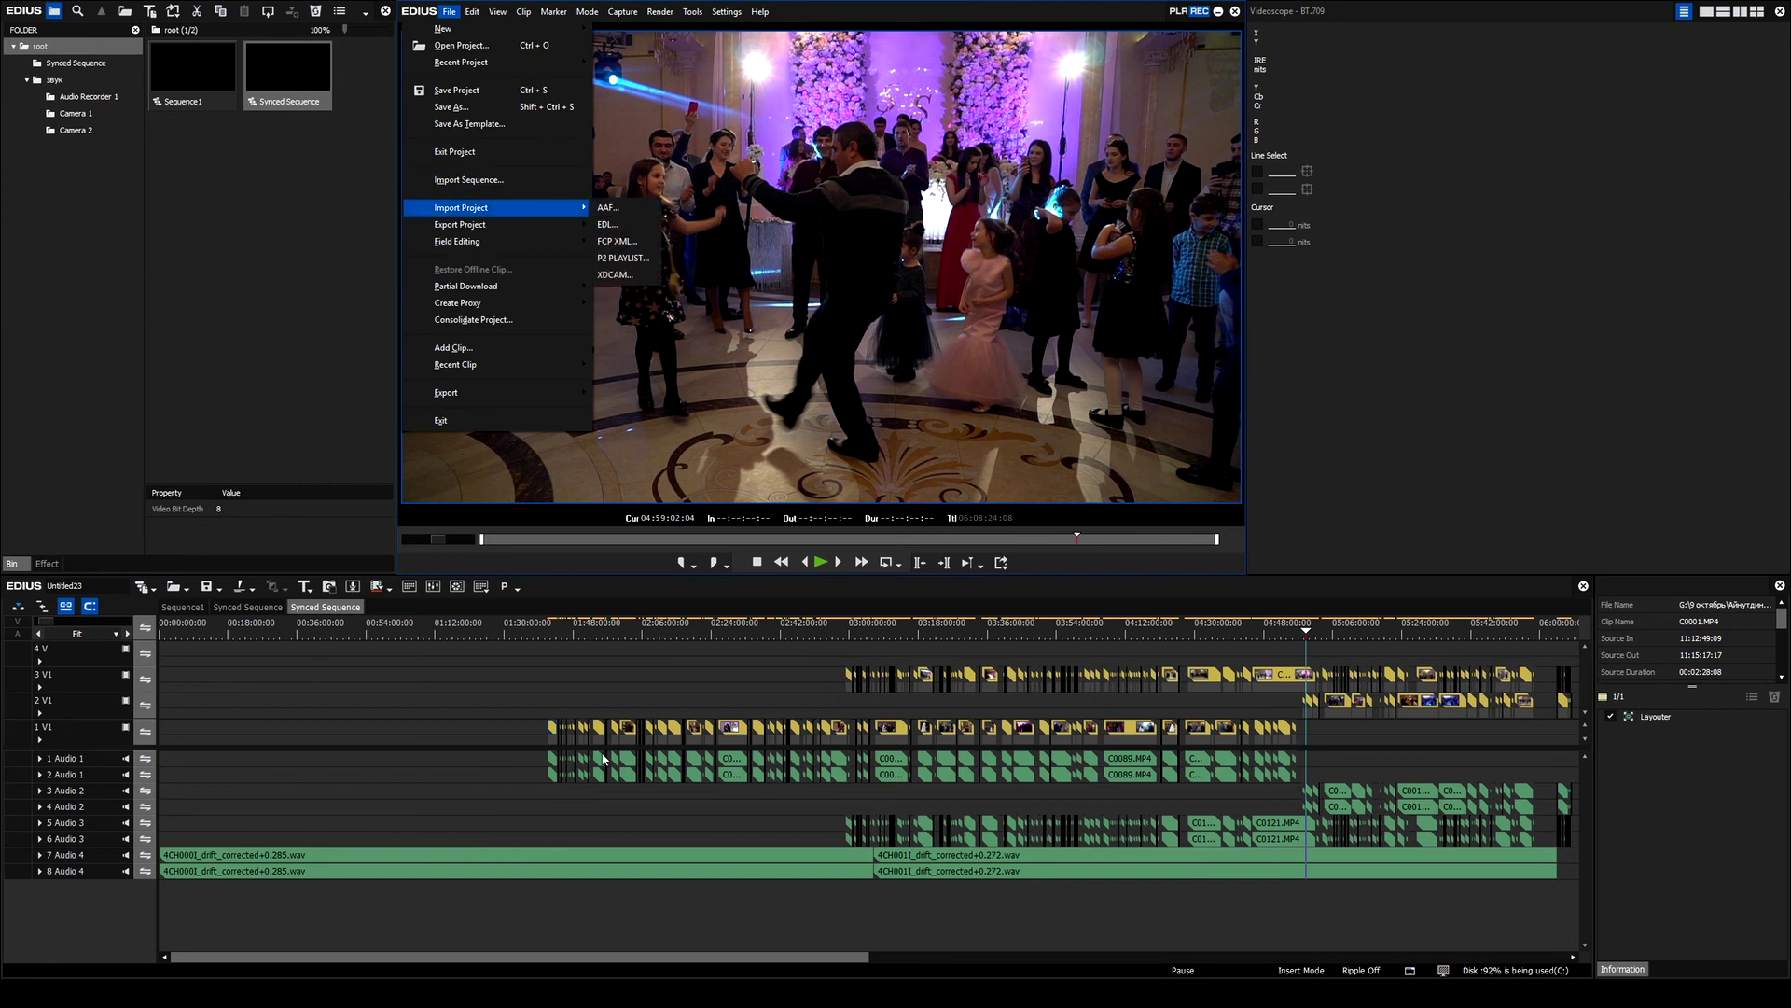
click(629, 212)
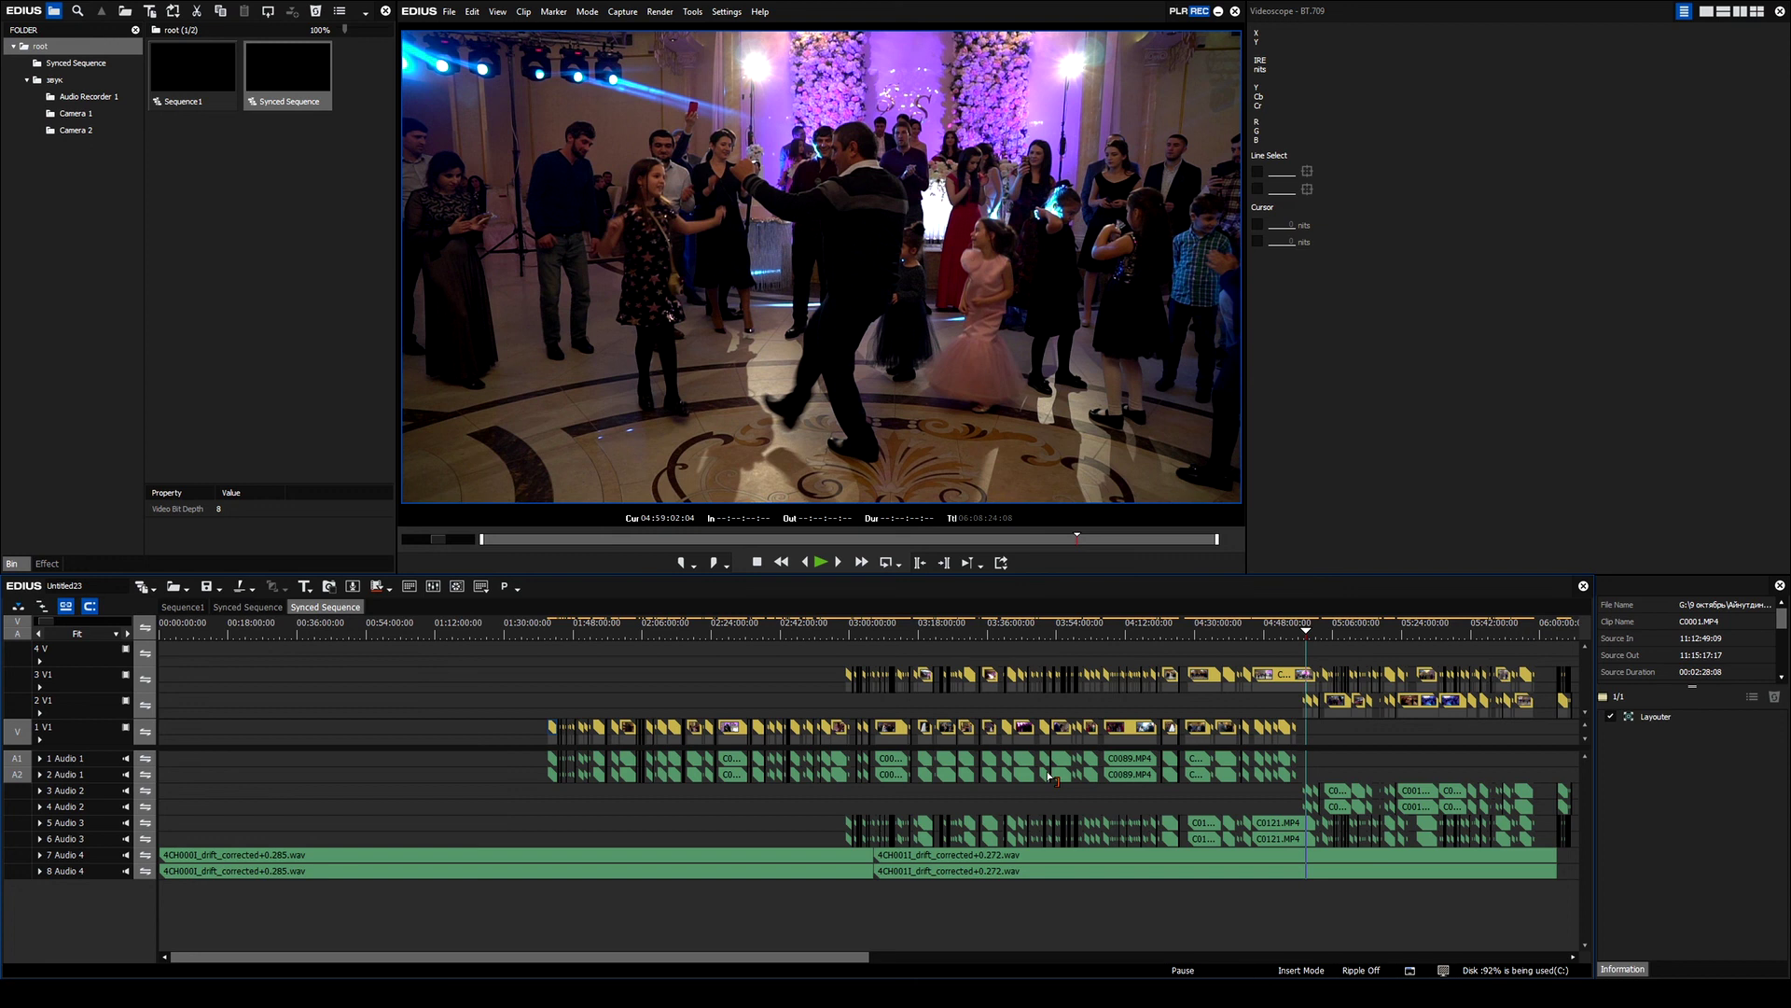